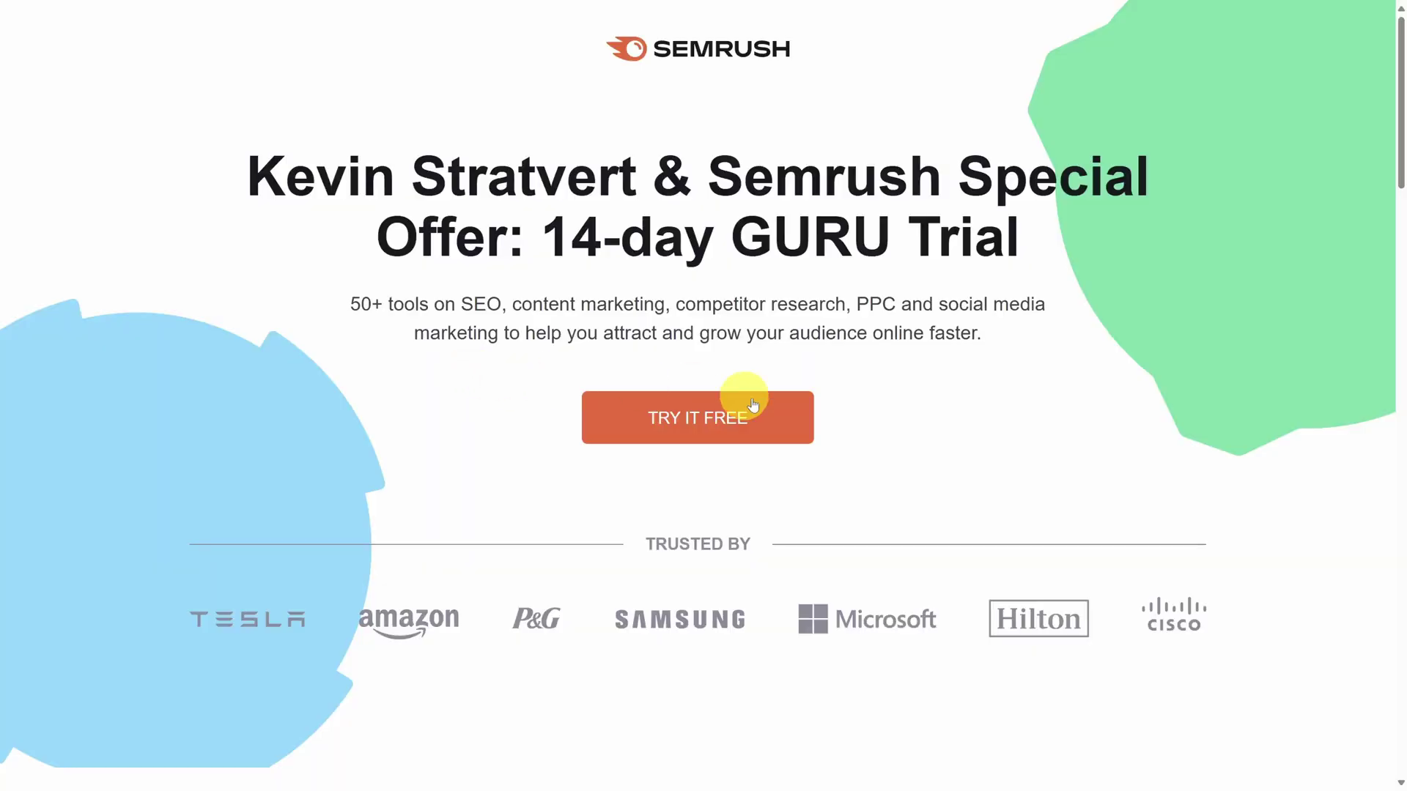
Start the free Semrush trial sign-up and enter the account e-mail address.
click(776, 415)
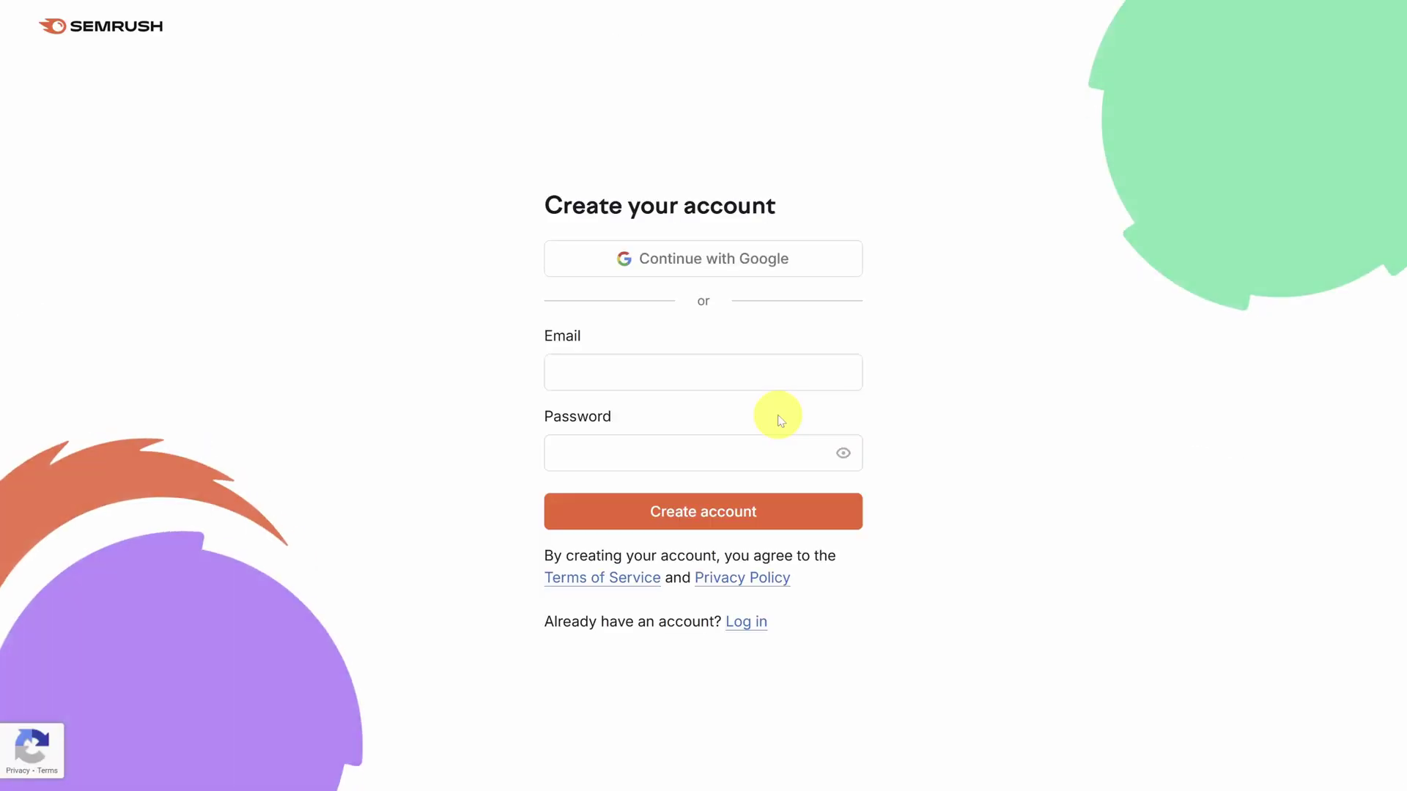
click(731, 375)
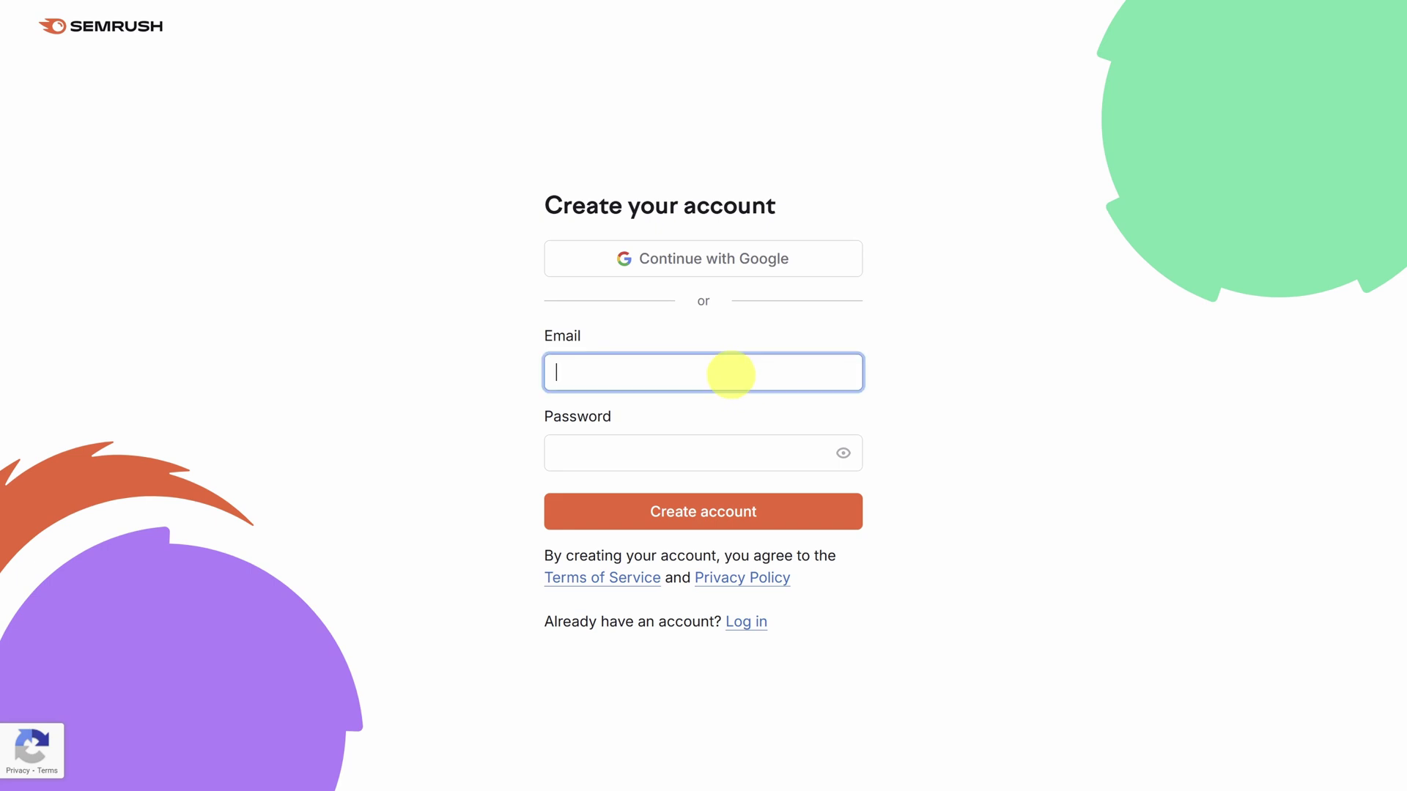
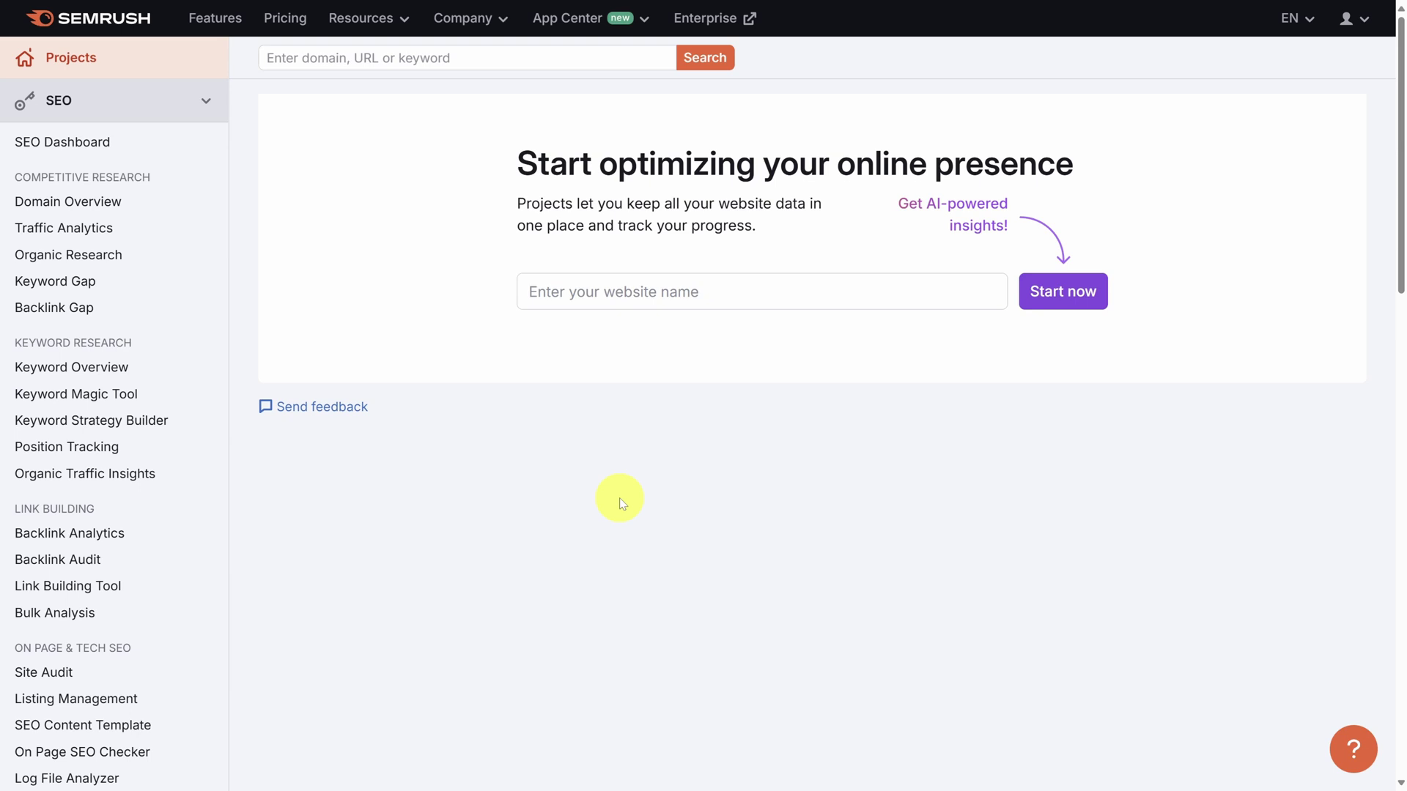
click(71, 258)
click(559, 233)
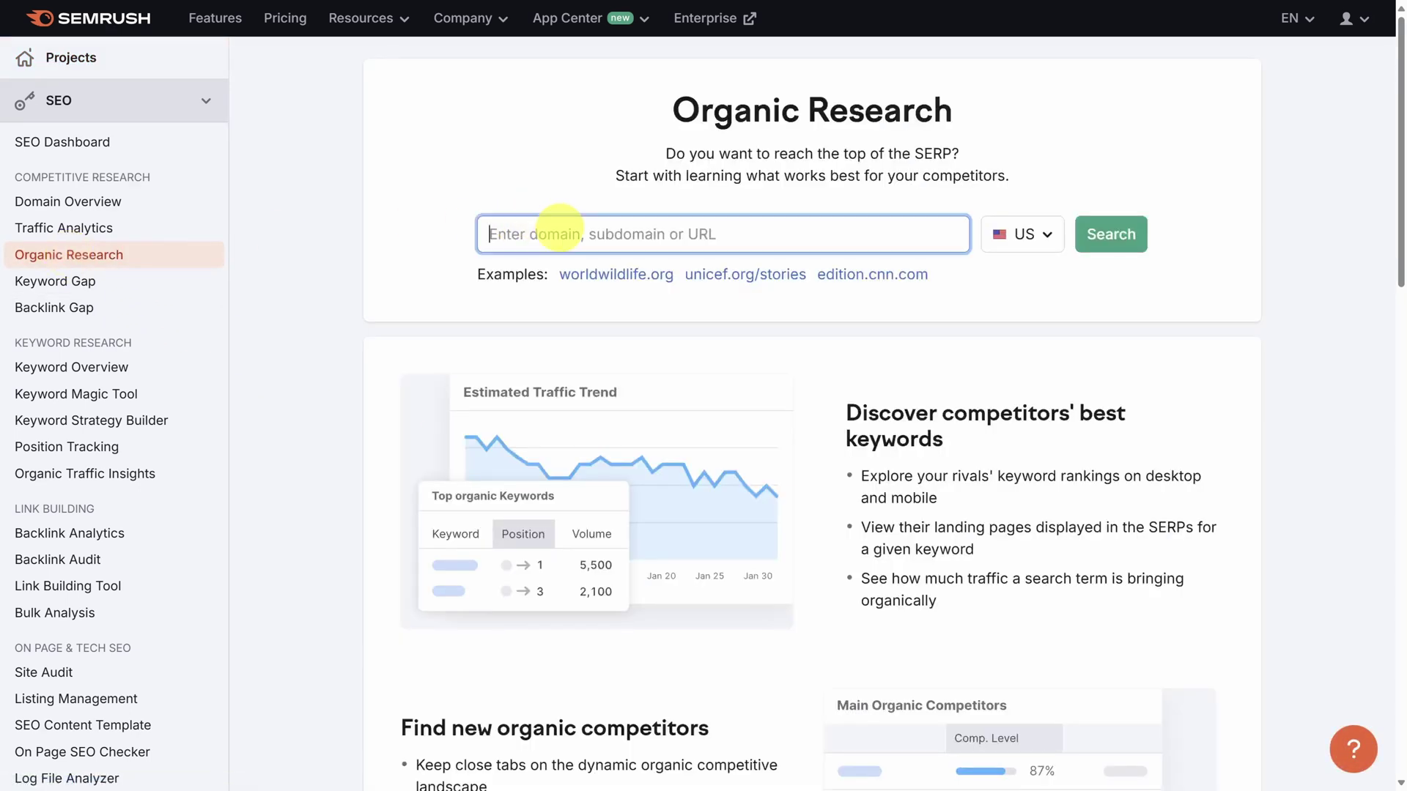
text(www.to)
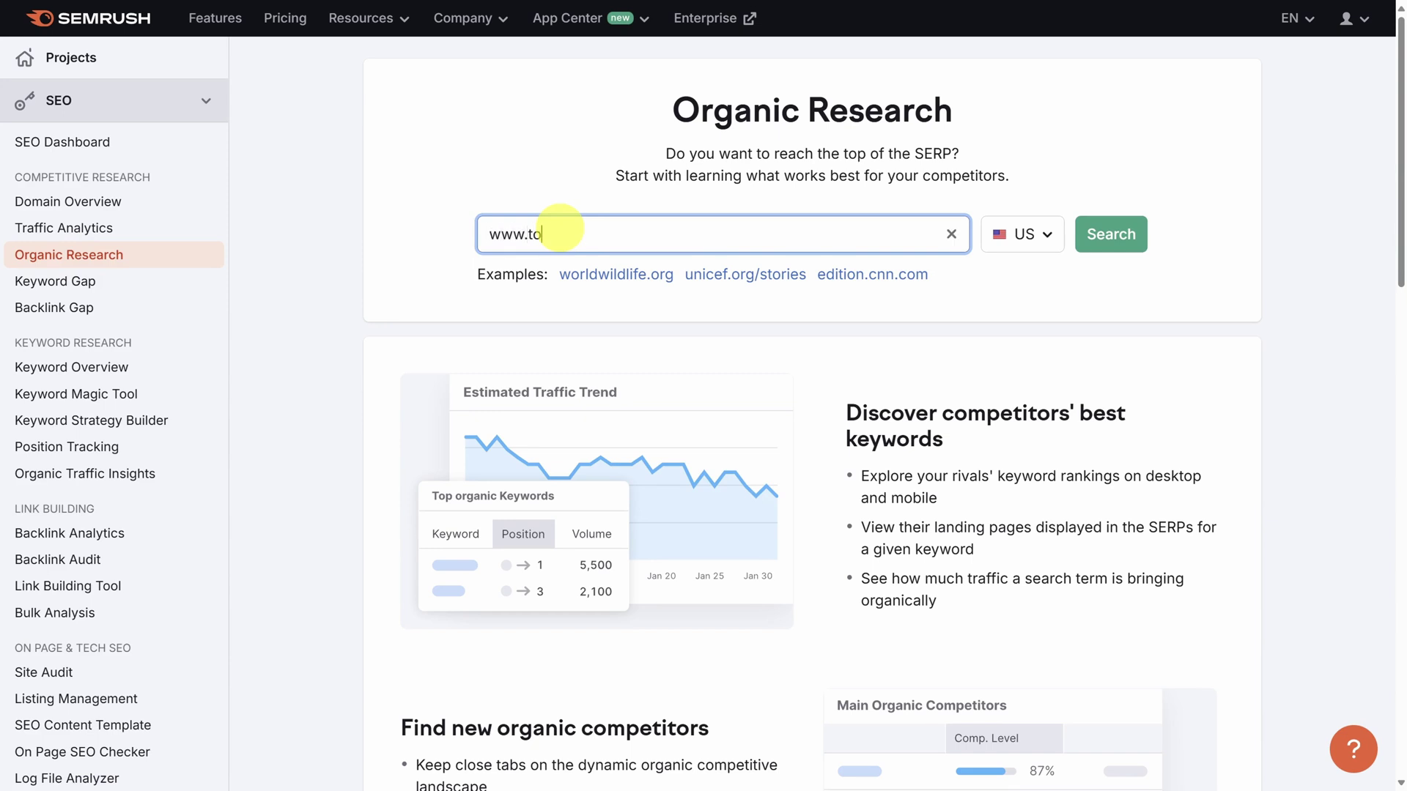
text(ppotdoughnuts.com)
click(1125, 238)
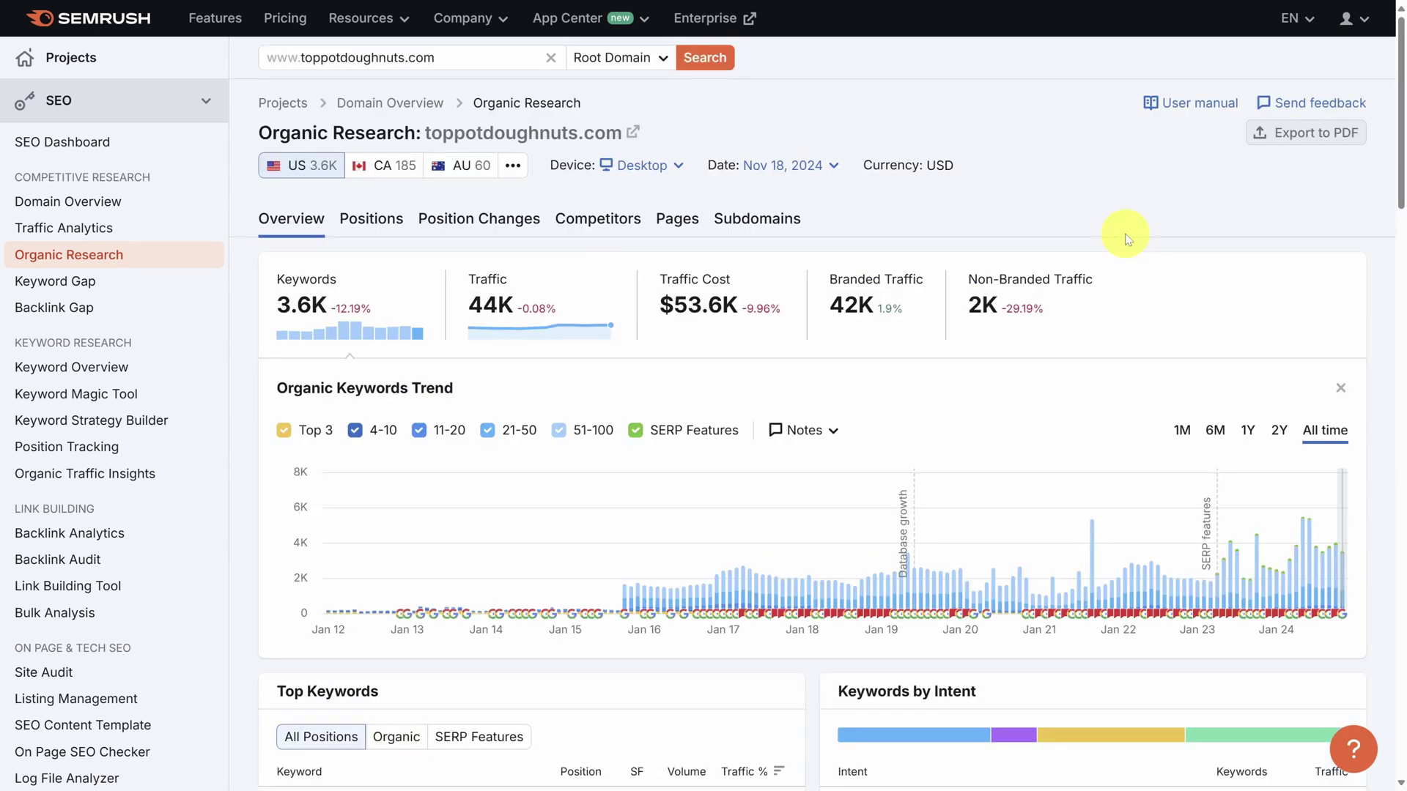
Scroll down to Top Keywords and open the full list of 3.6K keywords.
scroll(1126, 239, down, 6)
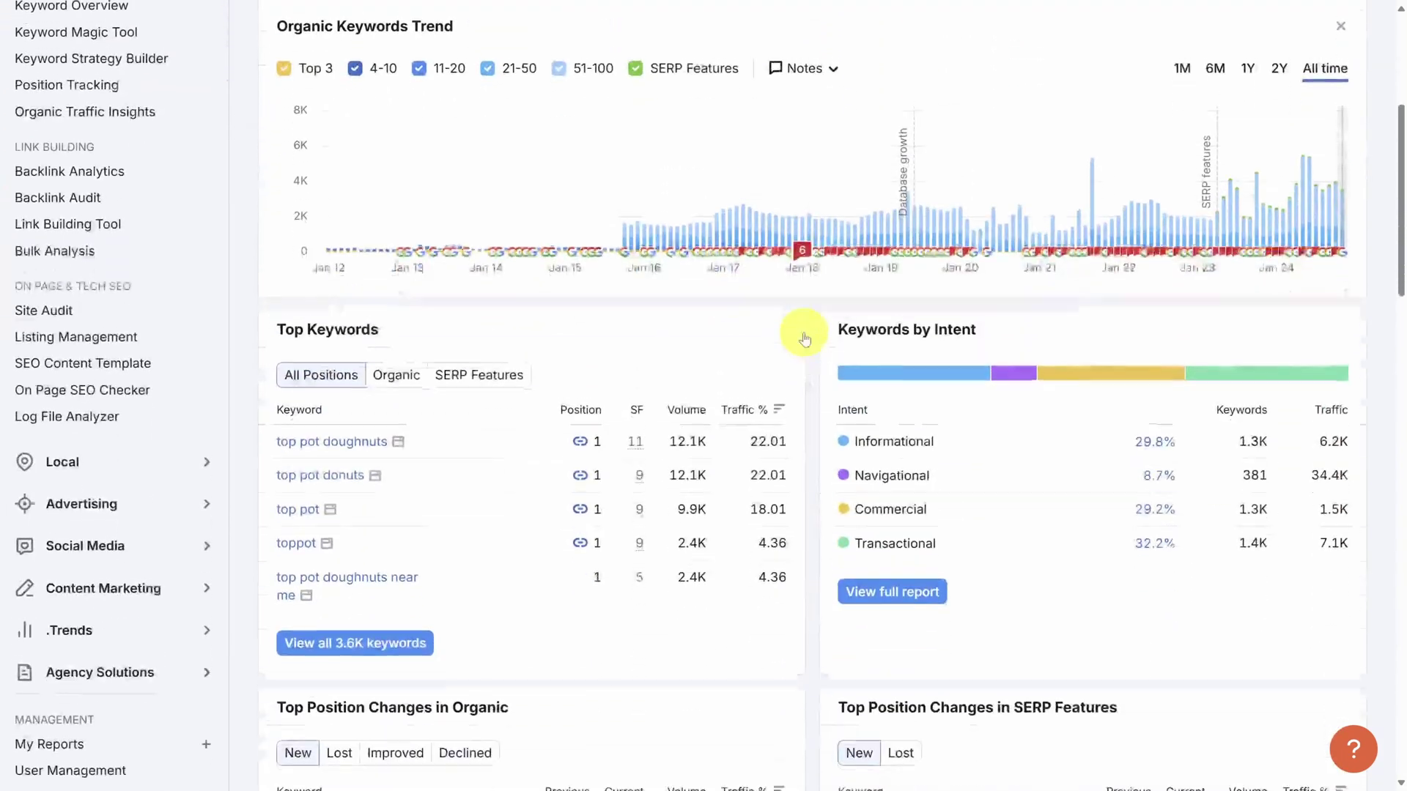
scroll(812, 335, down, 1)
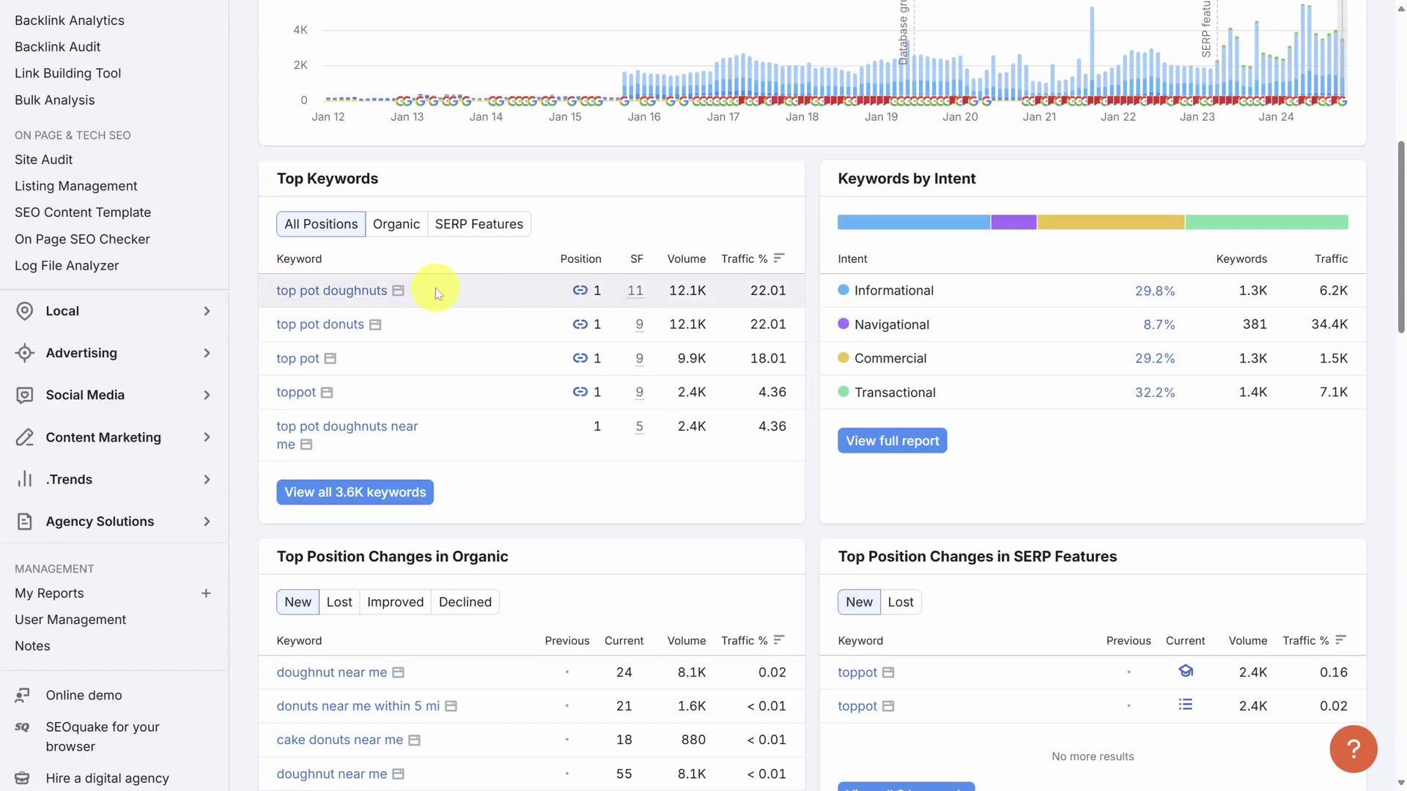
click(334, 500)
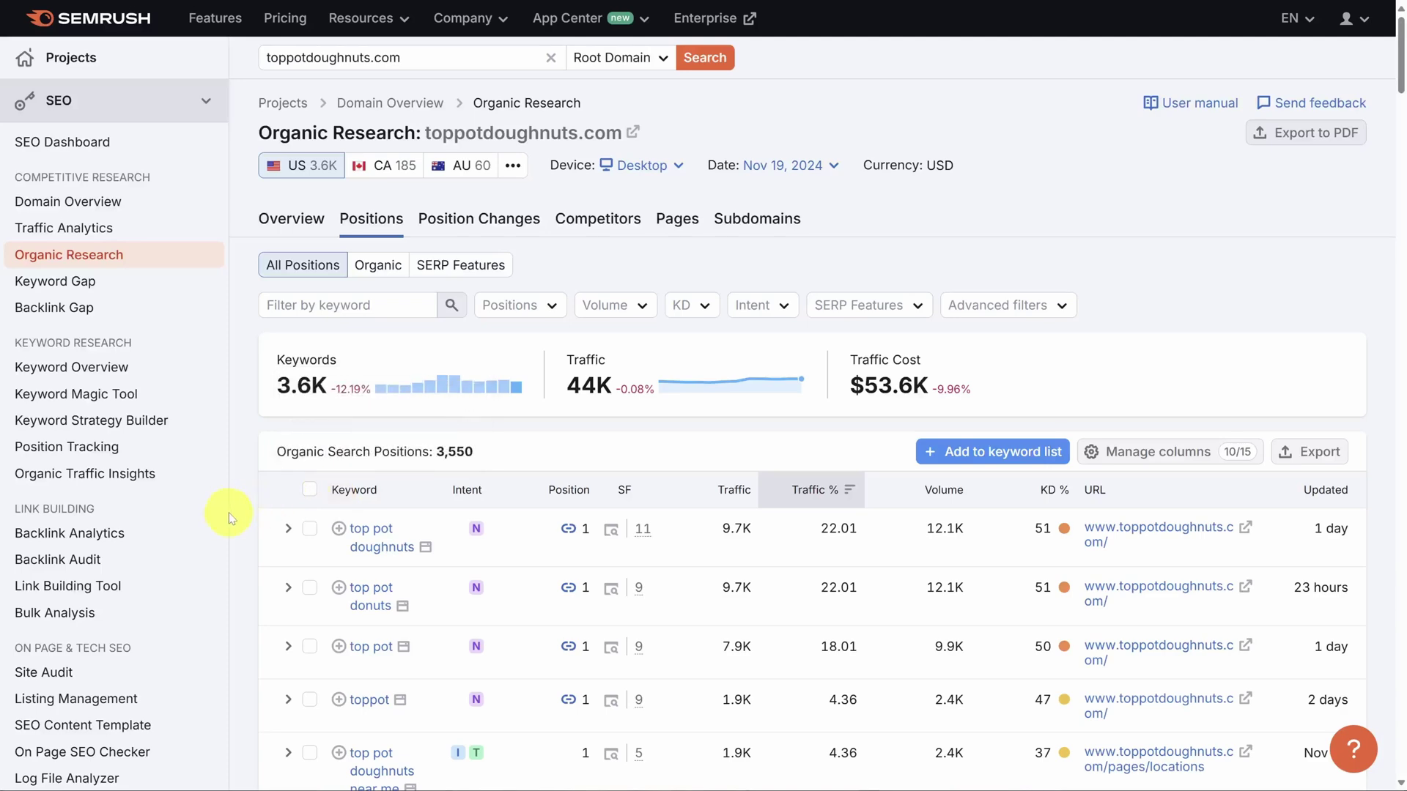
Scroll to the Positions keyword table, where 'top pot doughnuts' ranks at position 1.
scroll(231, 518, down, 3)
scroll(244, 525, down, 1)
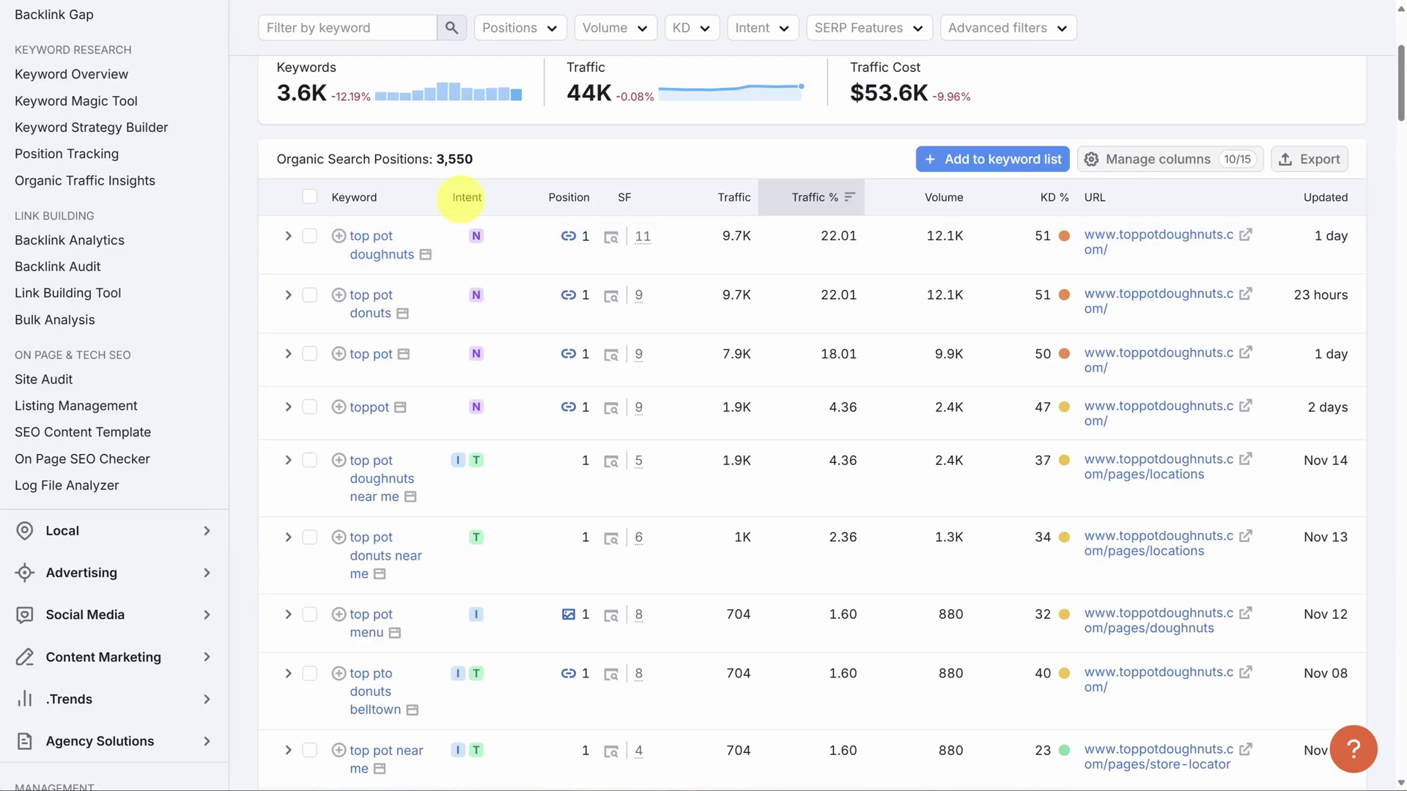
mouse_move(462, 199)
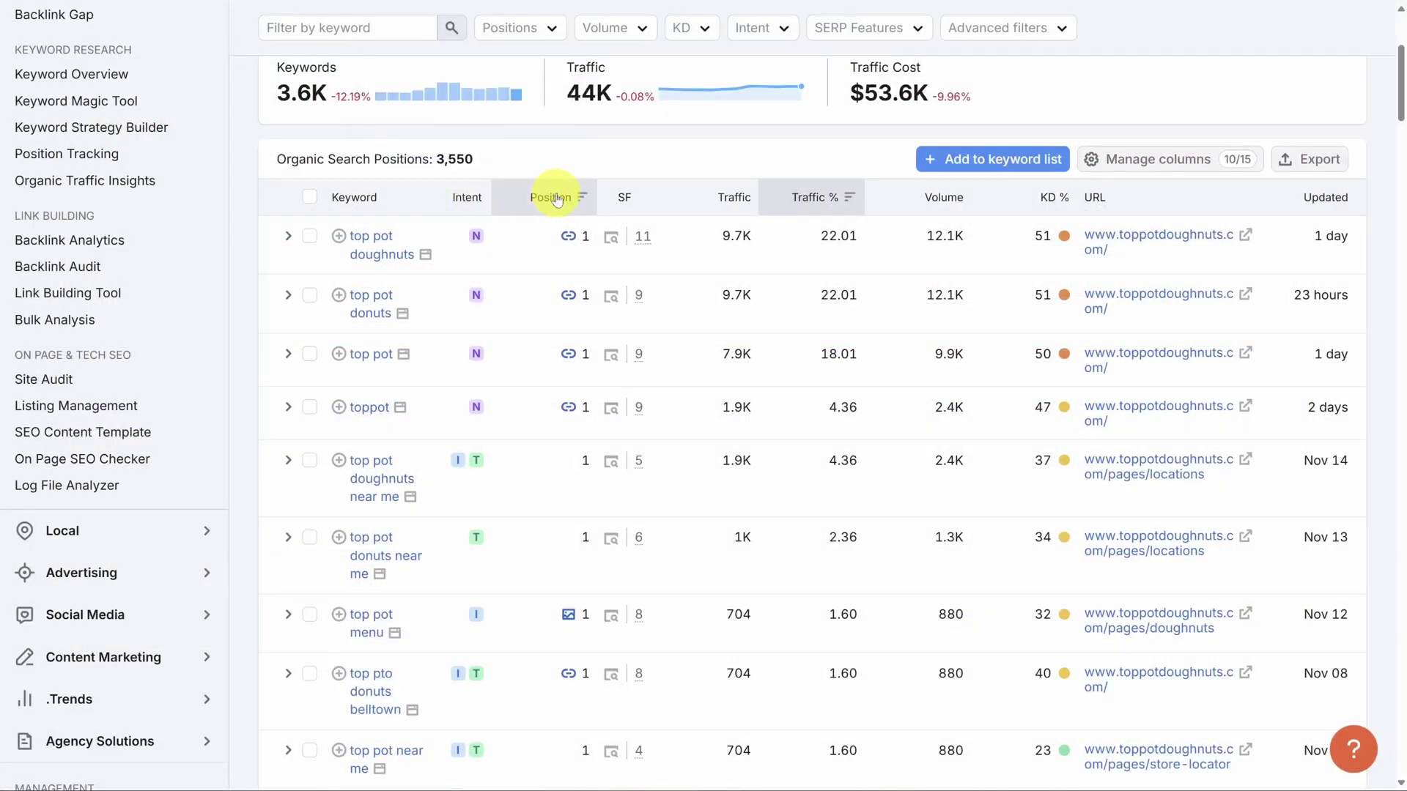
mouse_move(557, 200)
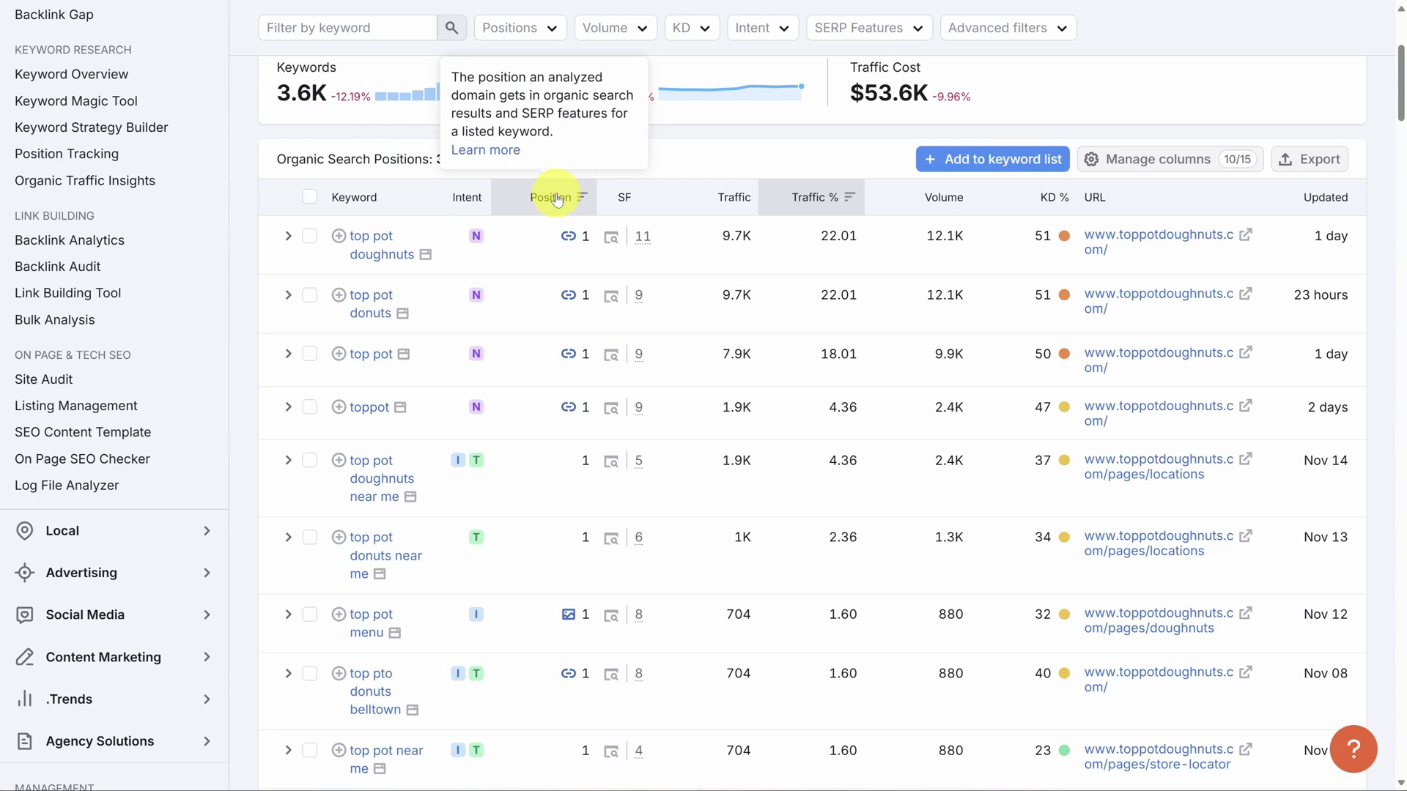
mouse_move(624, 197)
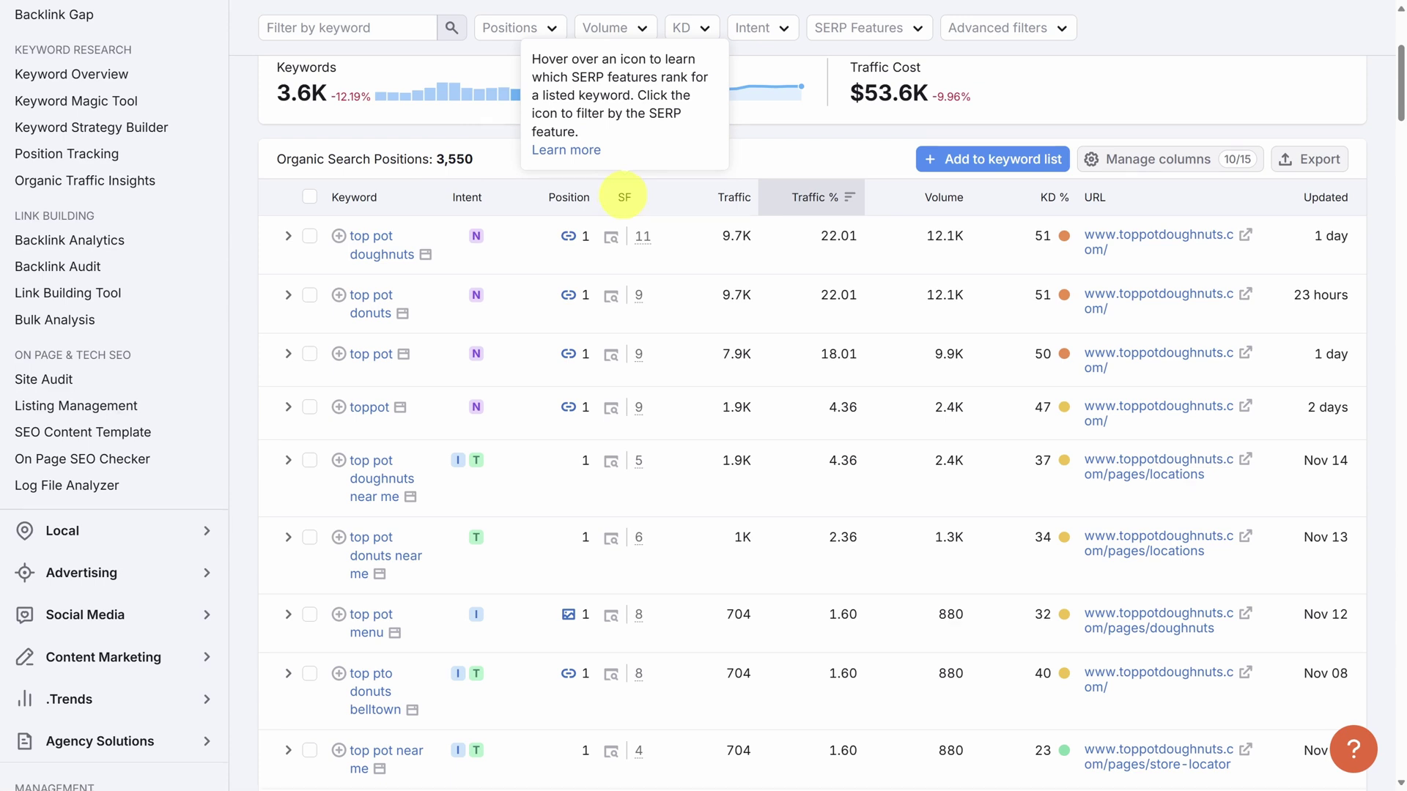
mouse_move(643, 242)
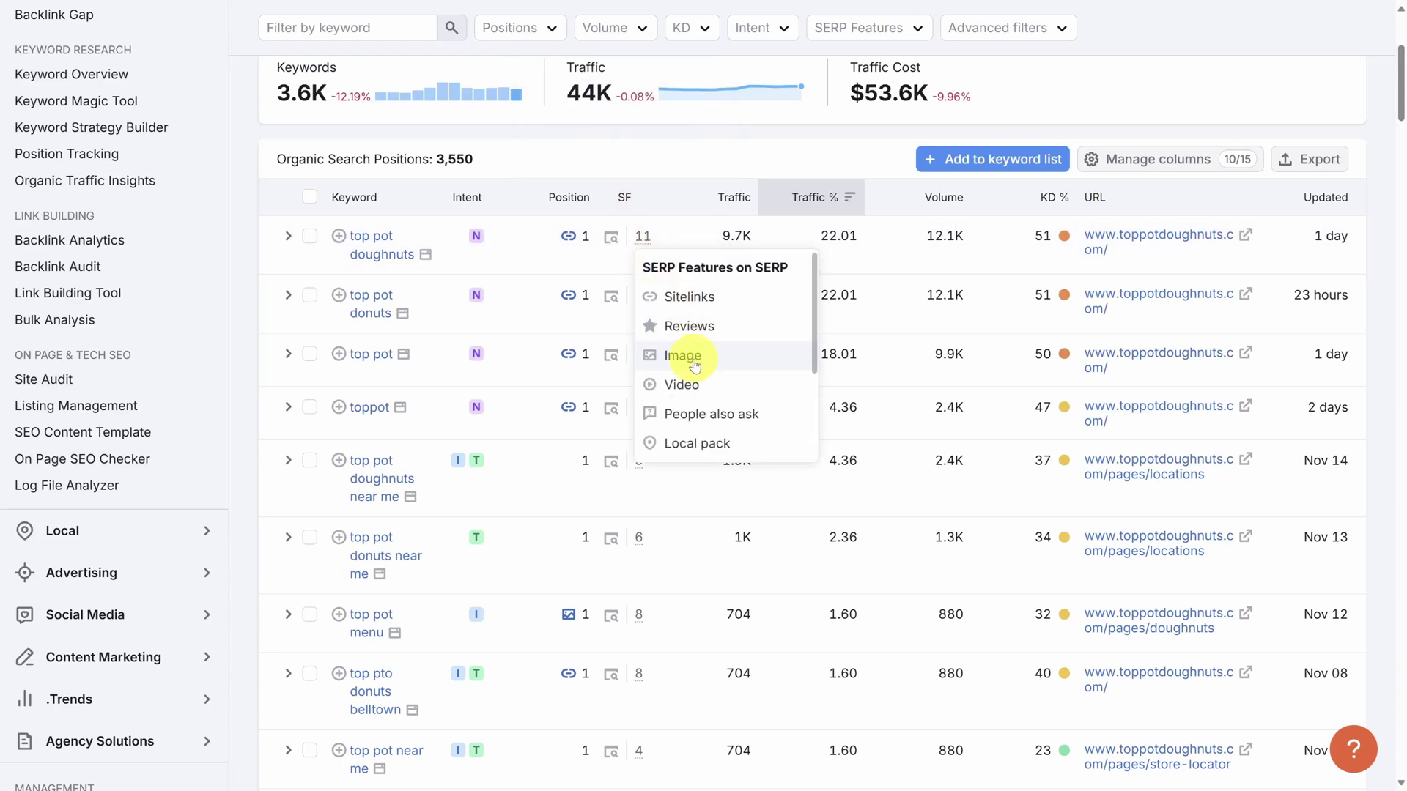
scroll(696, 385, down, 2)
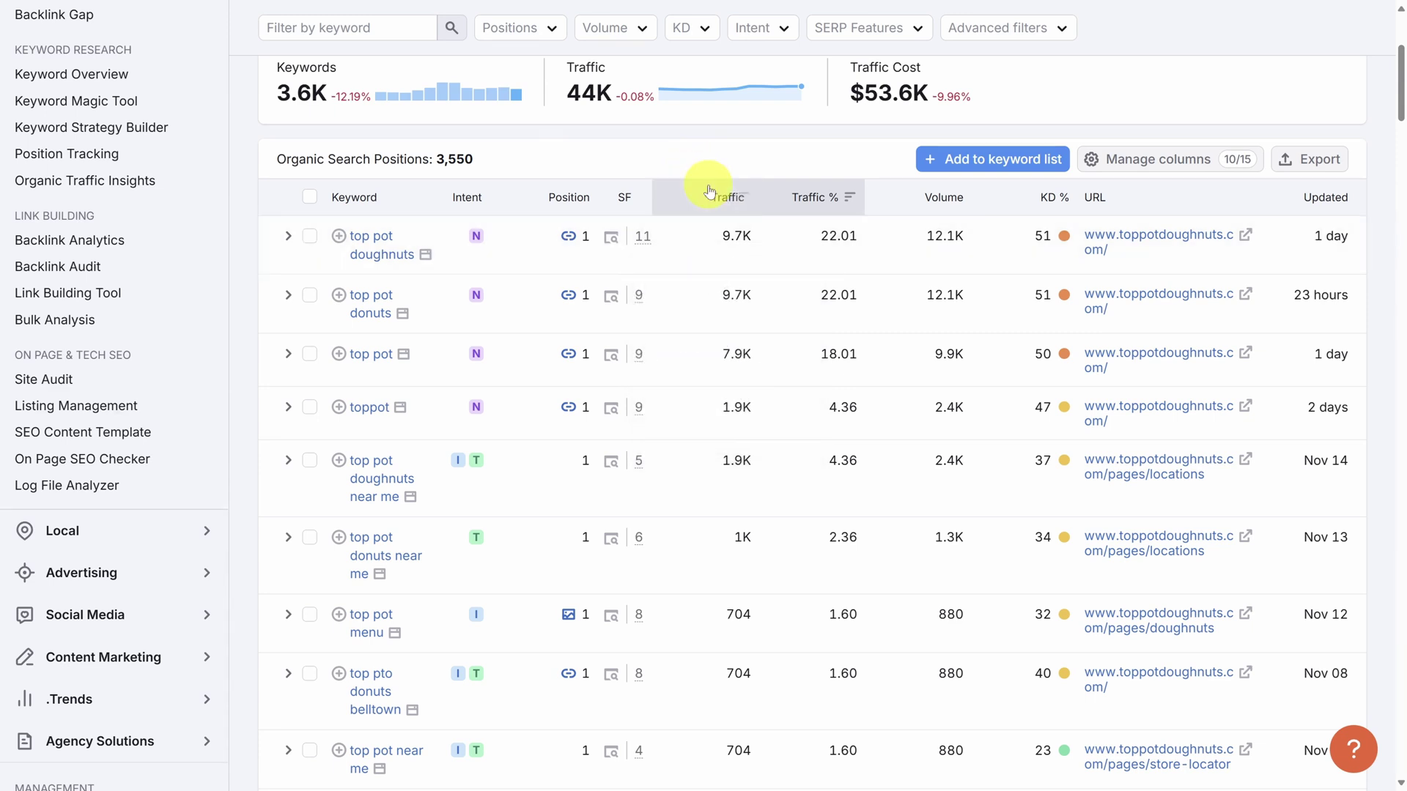
mouse_move(716, 197)
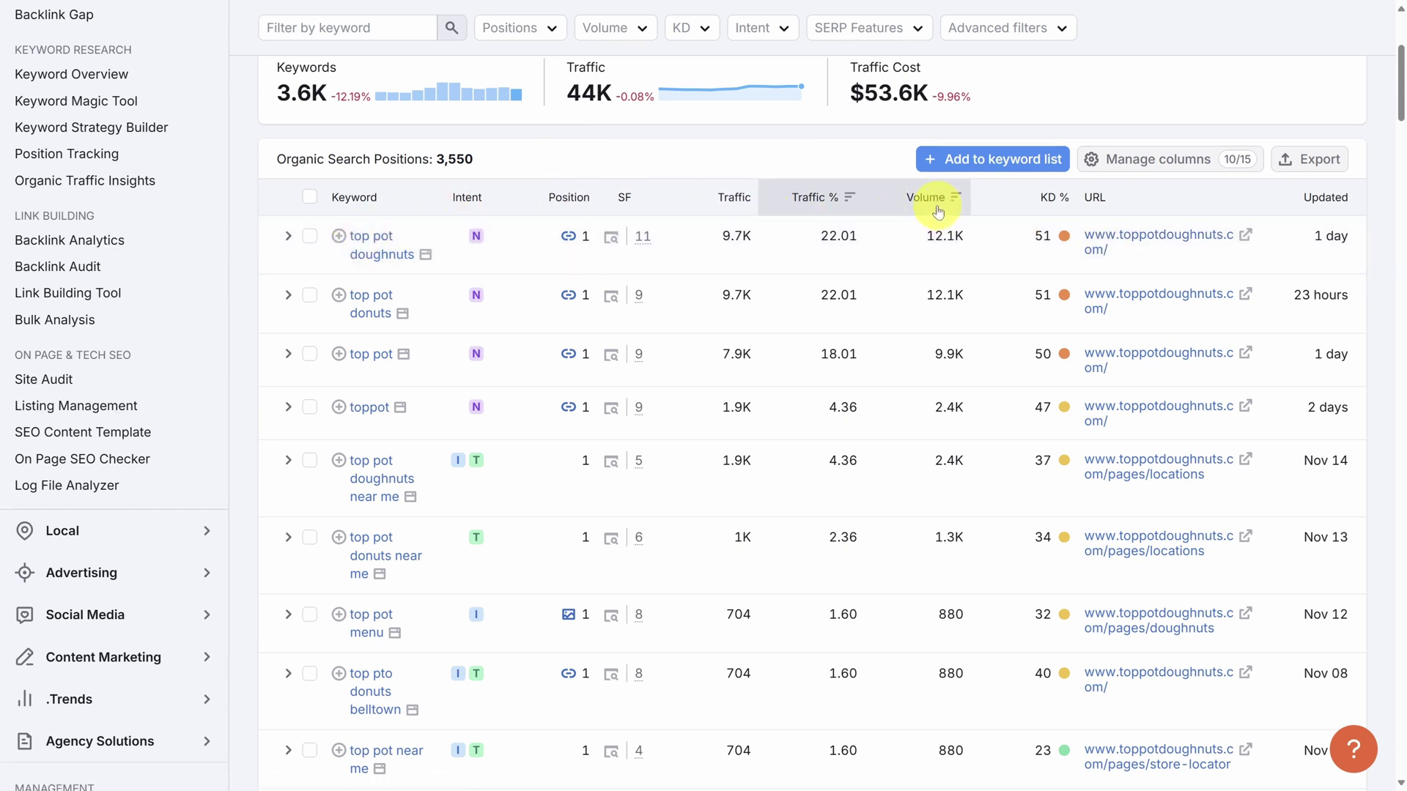
mouse_move(938, 211)
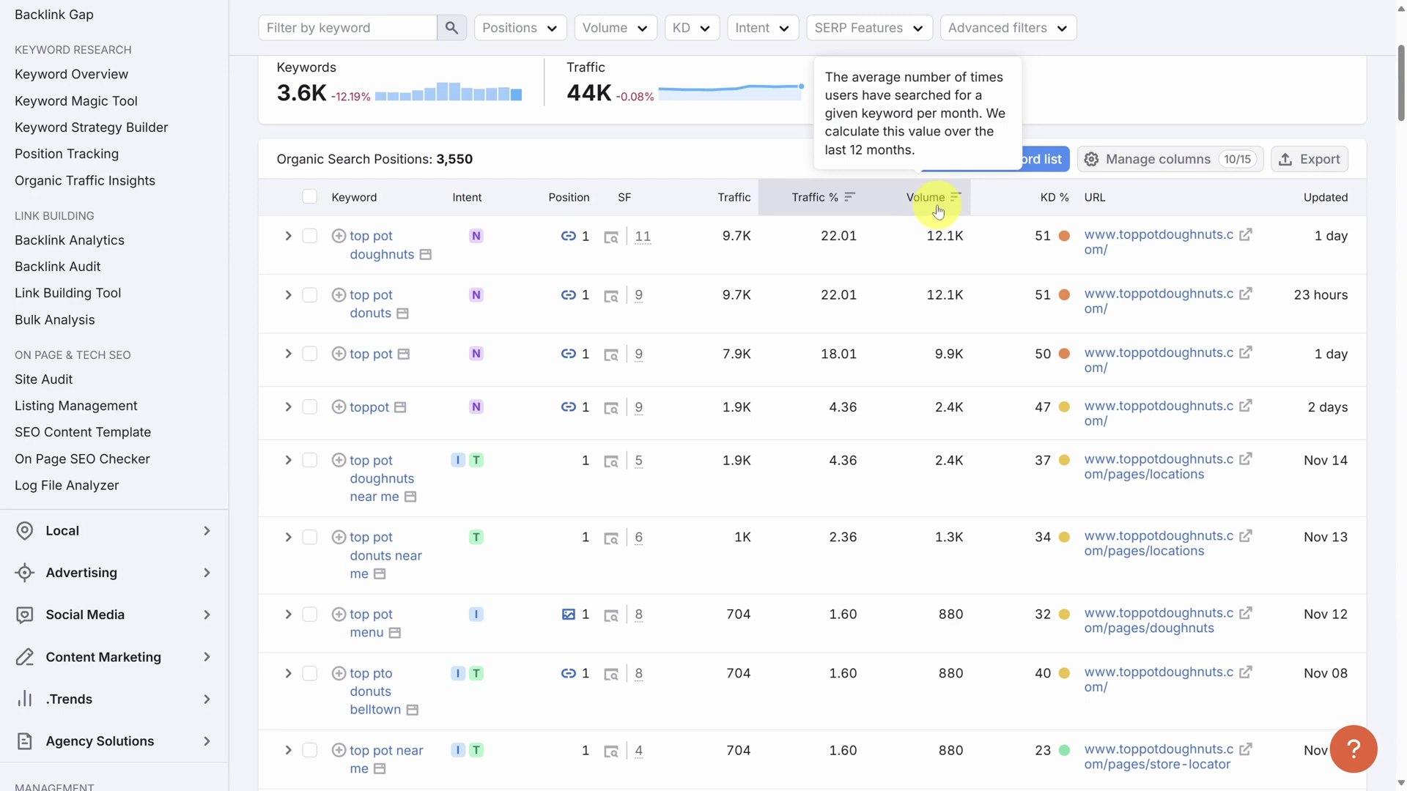
mouse_move(812, 201)
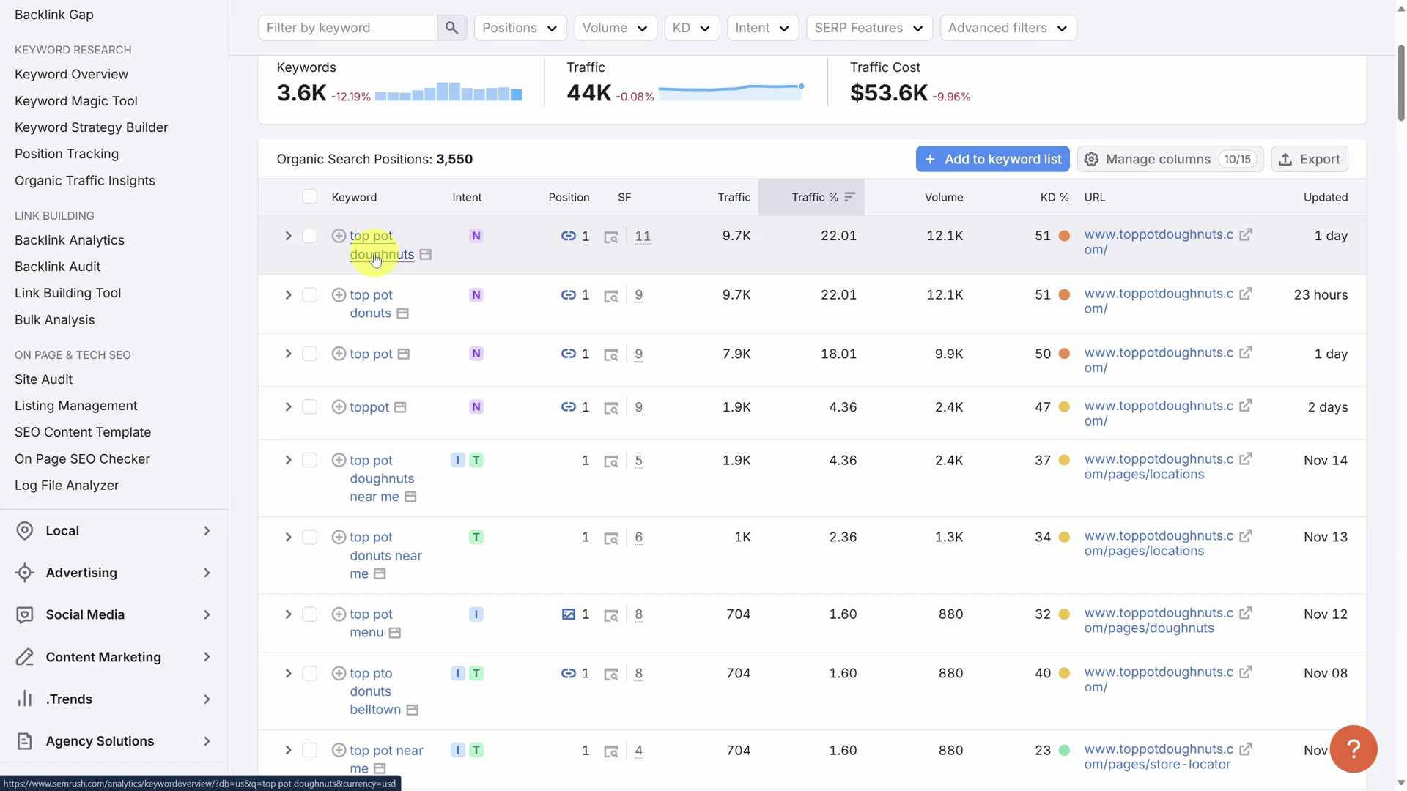
mouse_move(1034, 202)
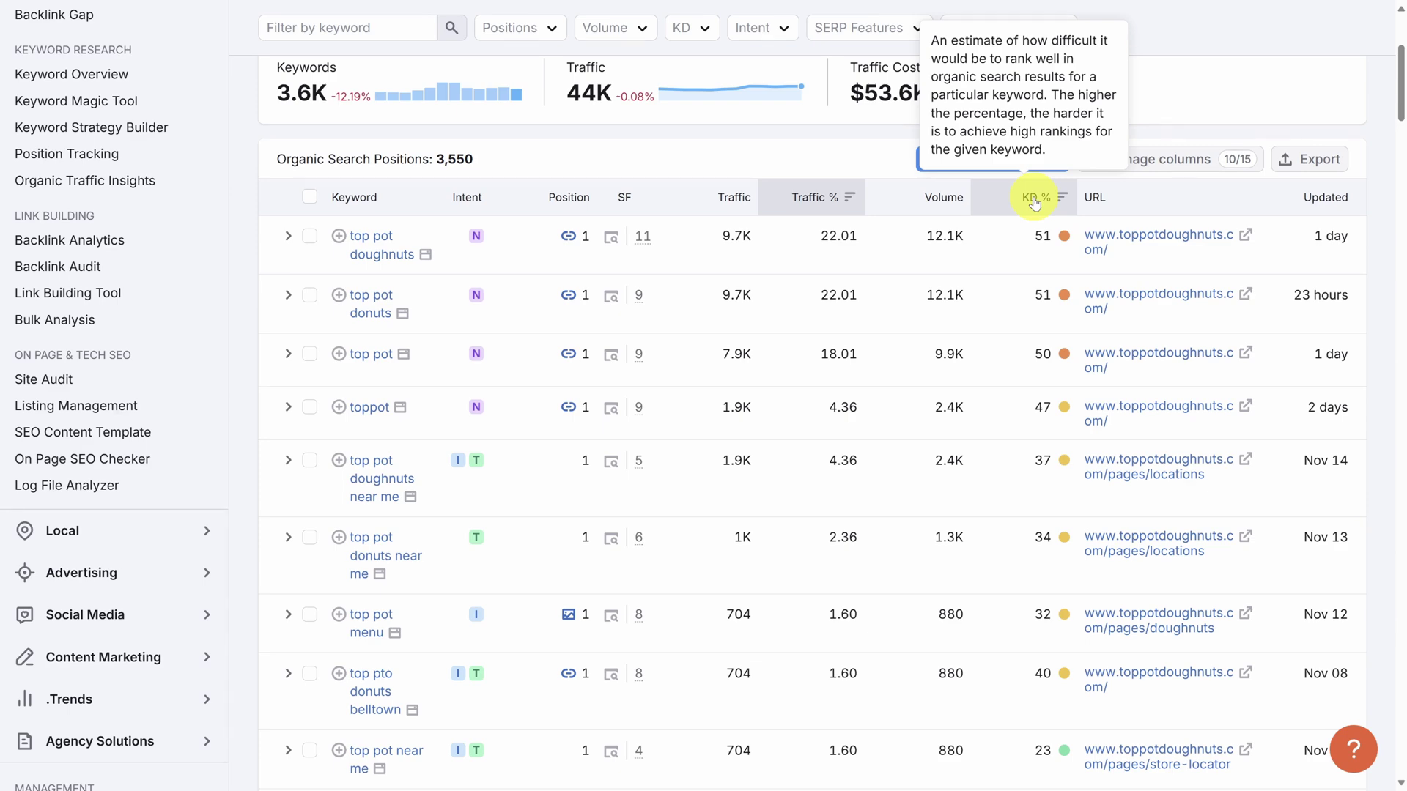
scroll(1026, 201, up, 3)
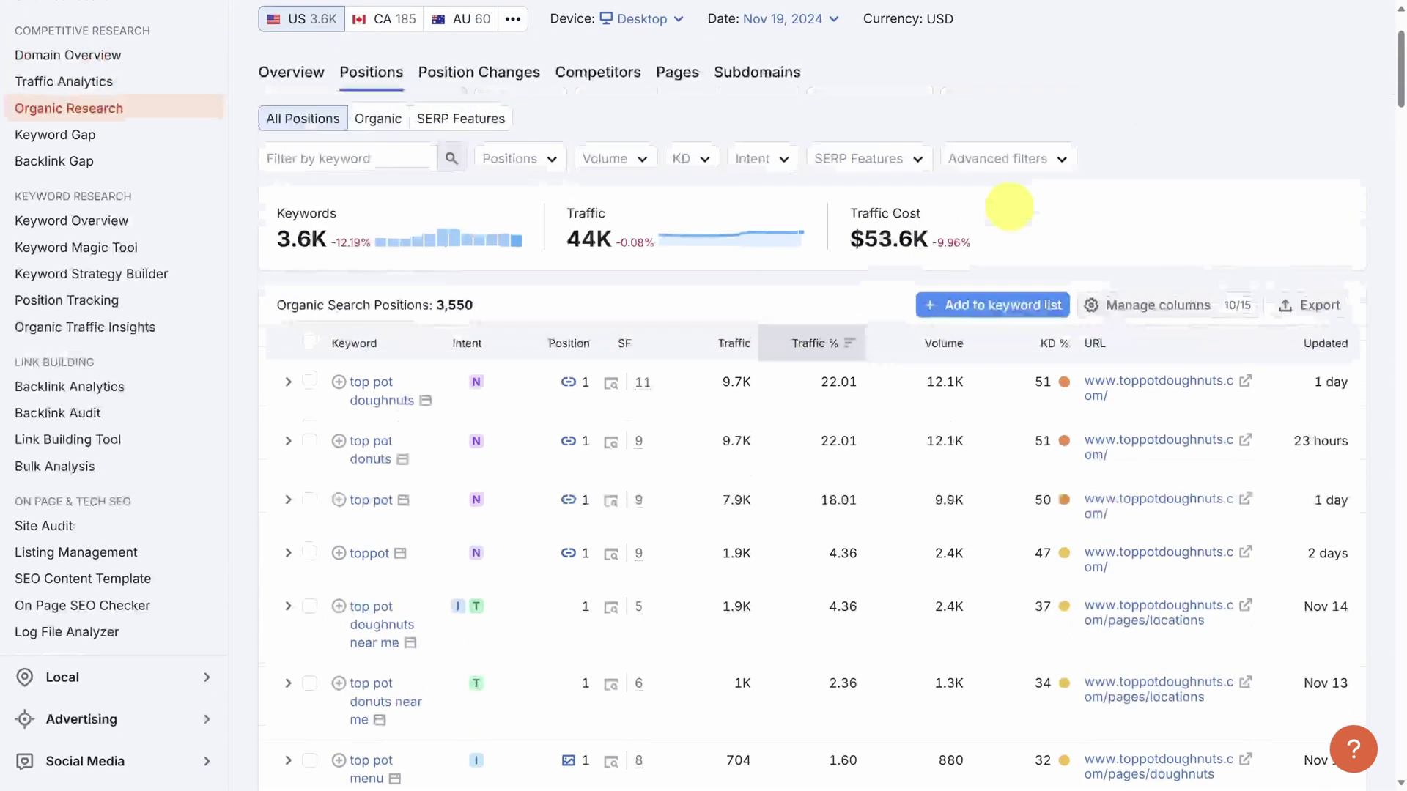
Apply advanced filters excluding keywords containing 'top' and 'pot'.
click(1011, 163)
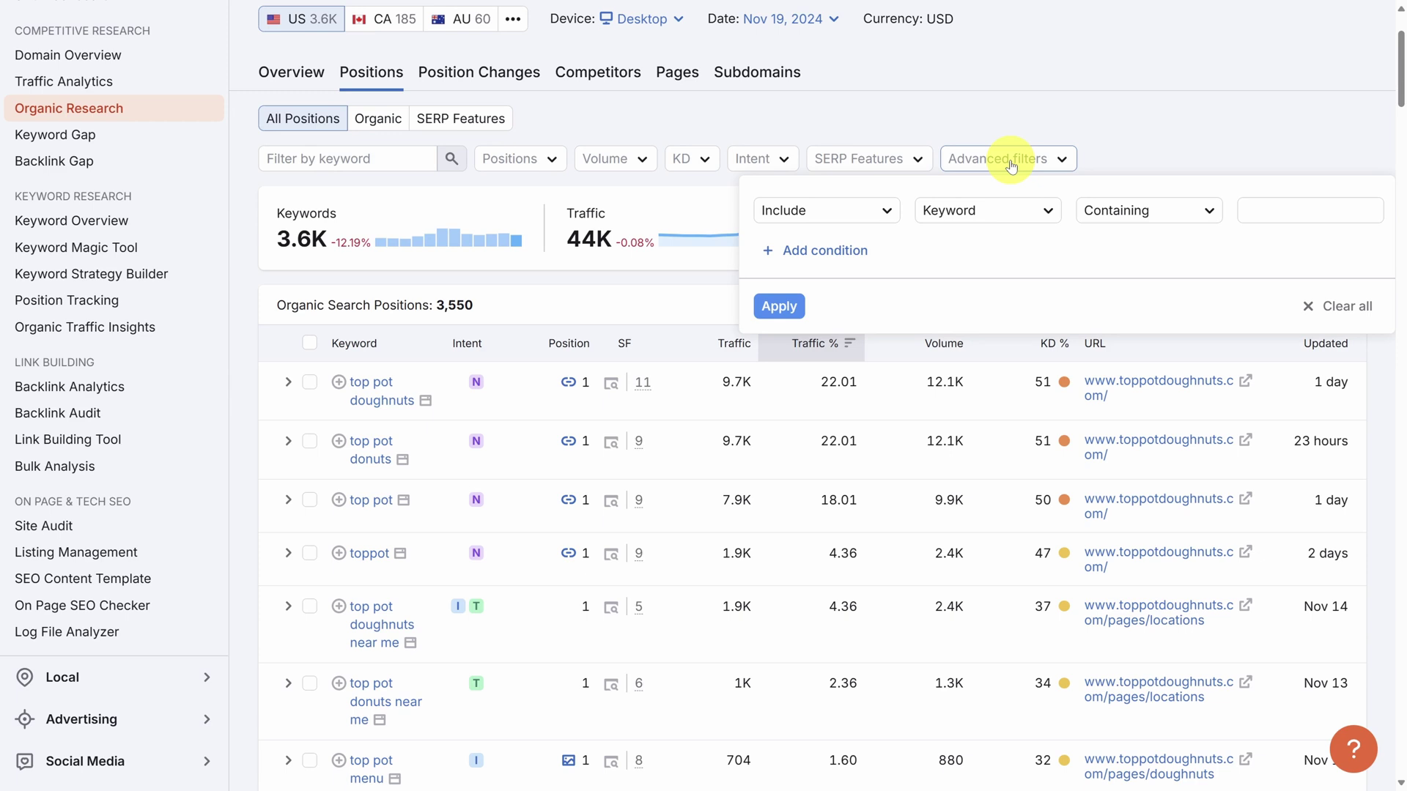
click(873, 213)
click(850, 277)
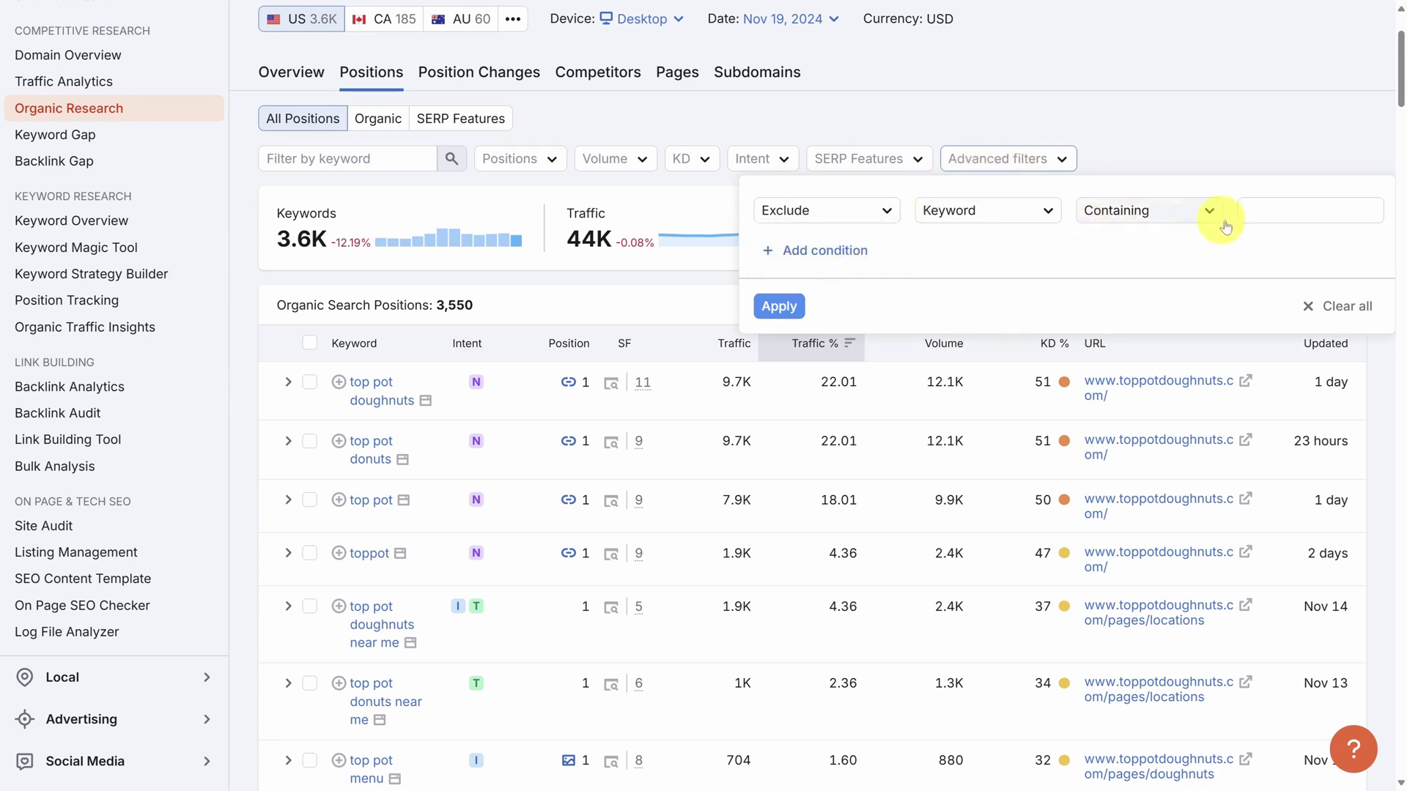
click(1253, 210)
text(top)
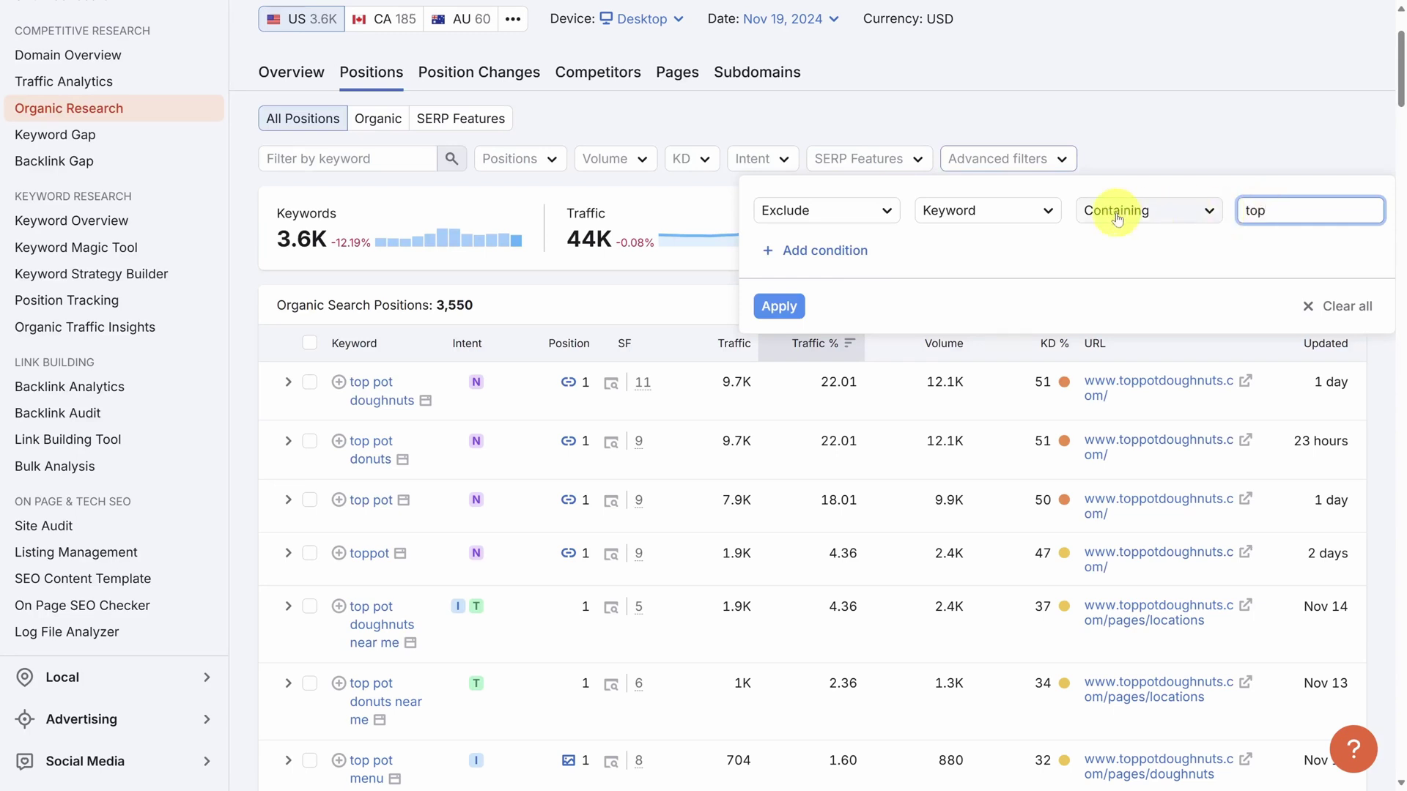
click(813, 250)
click(853, 249)
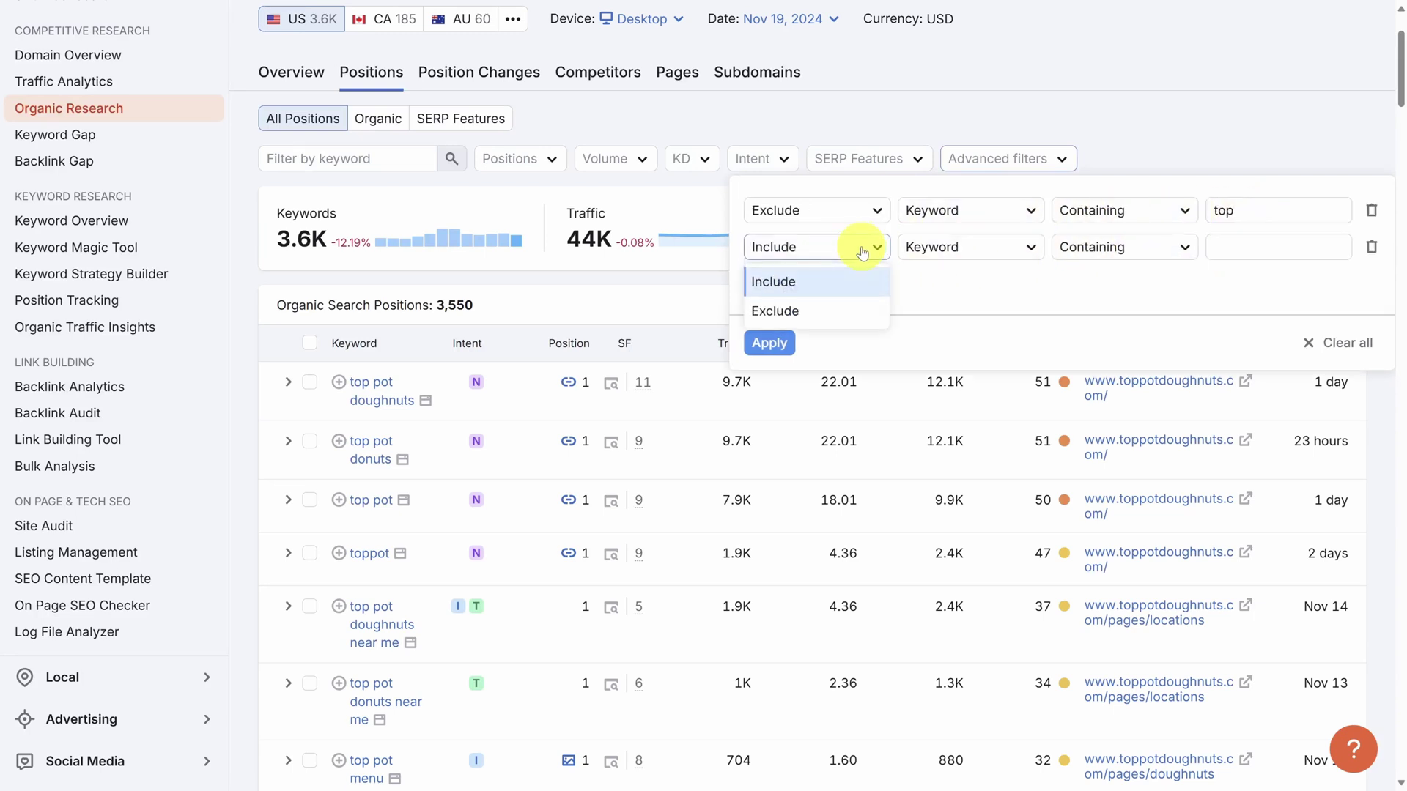
click(854, 310)
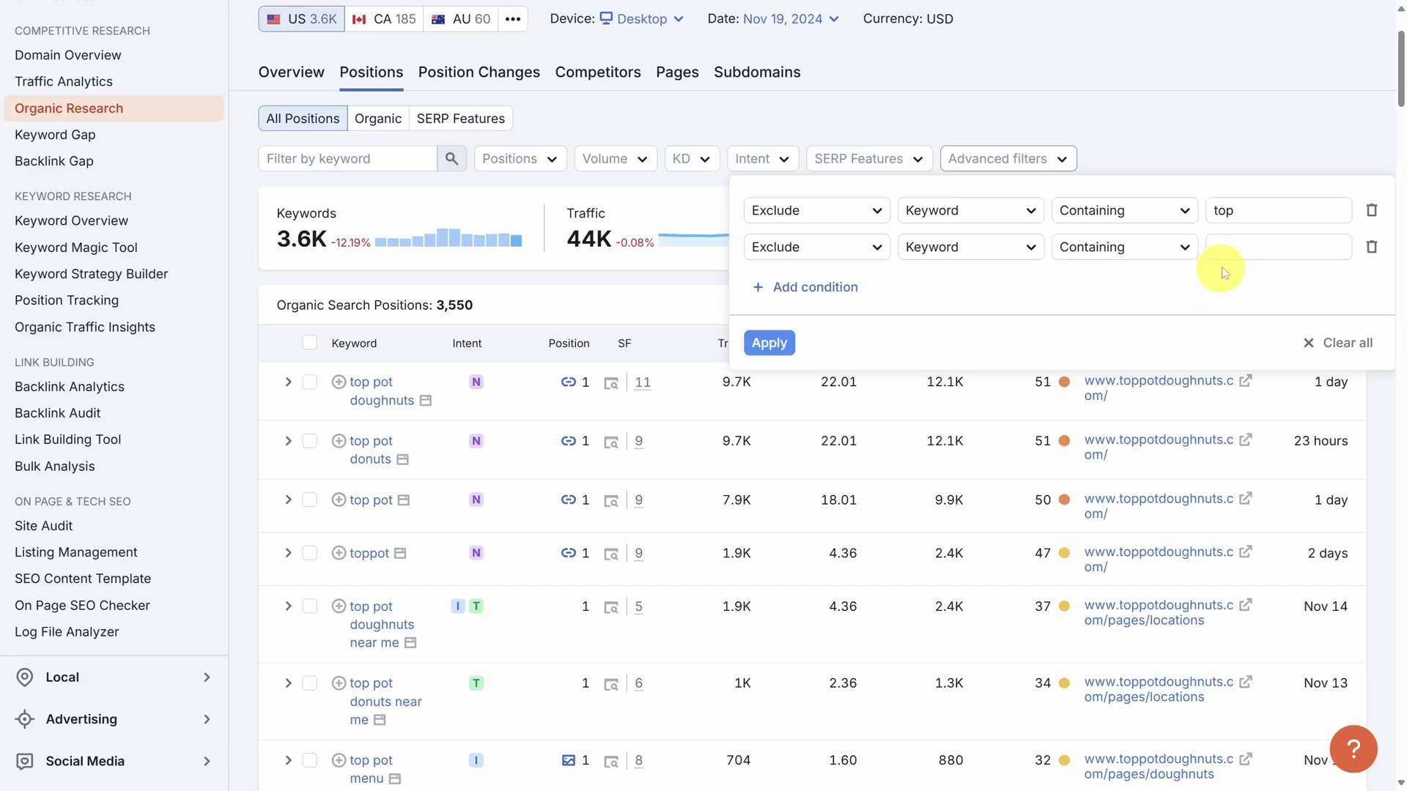
click(1238, 247)
text(pot)
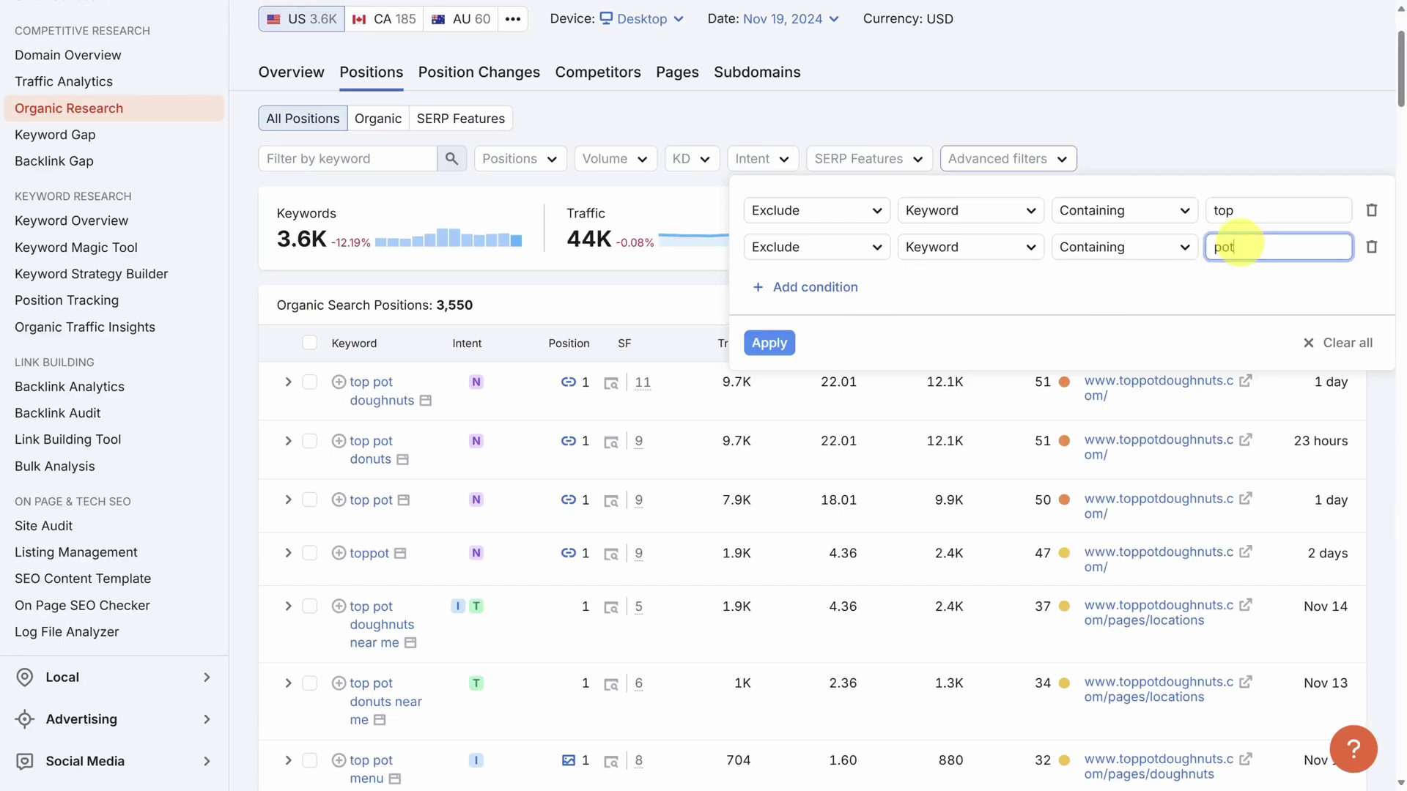
click(767, 344)
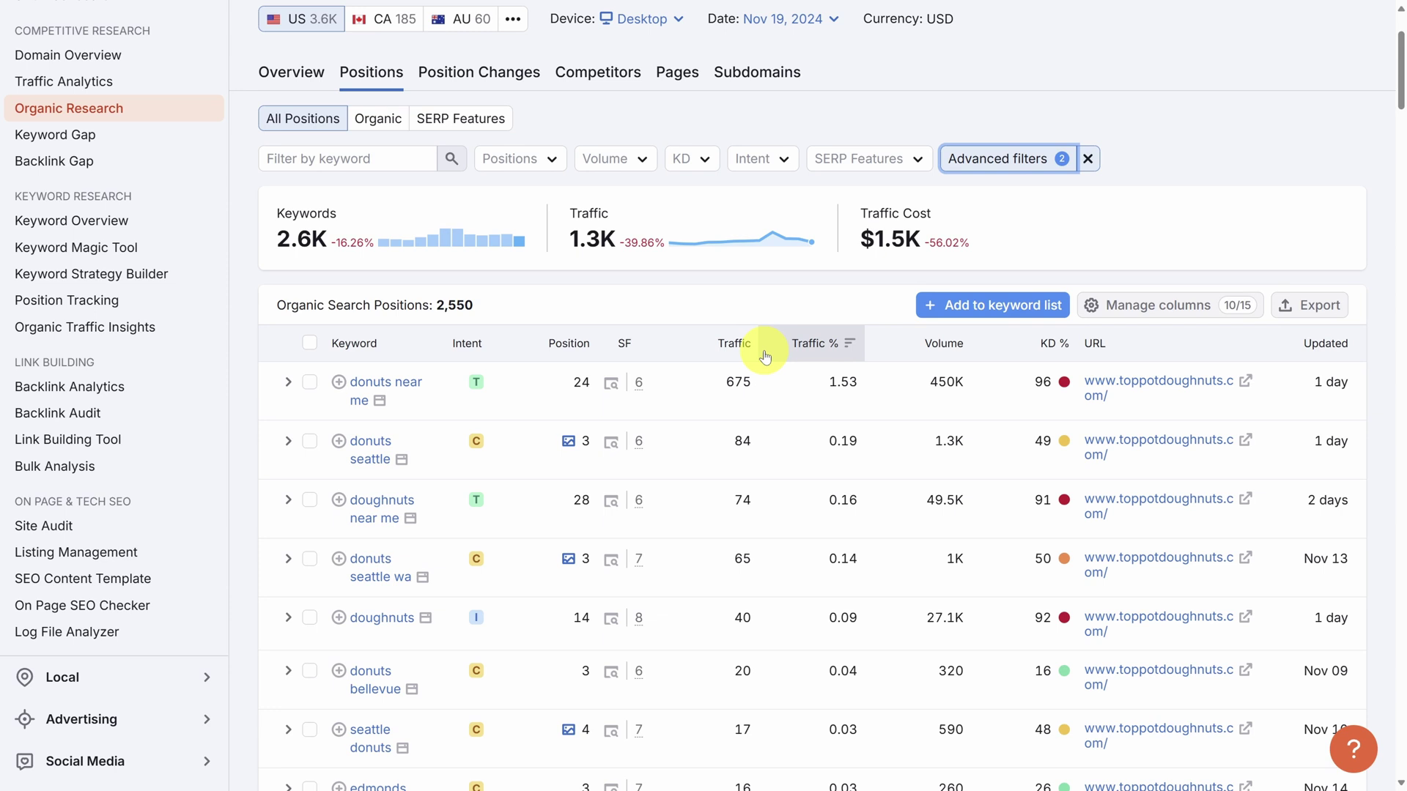
Filter keyword difficulty to a custom 0–30% range.
click(703, 164)
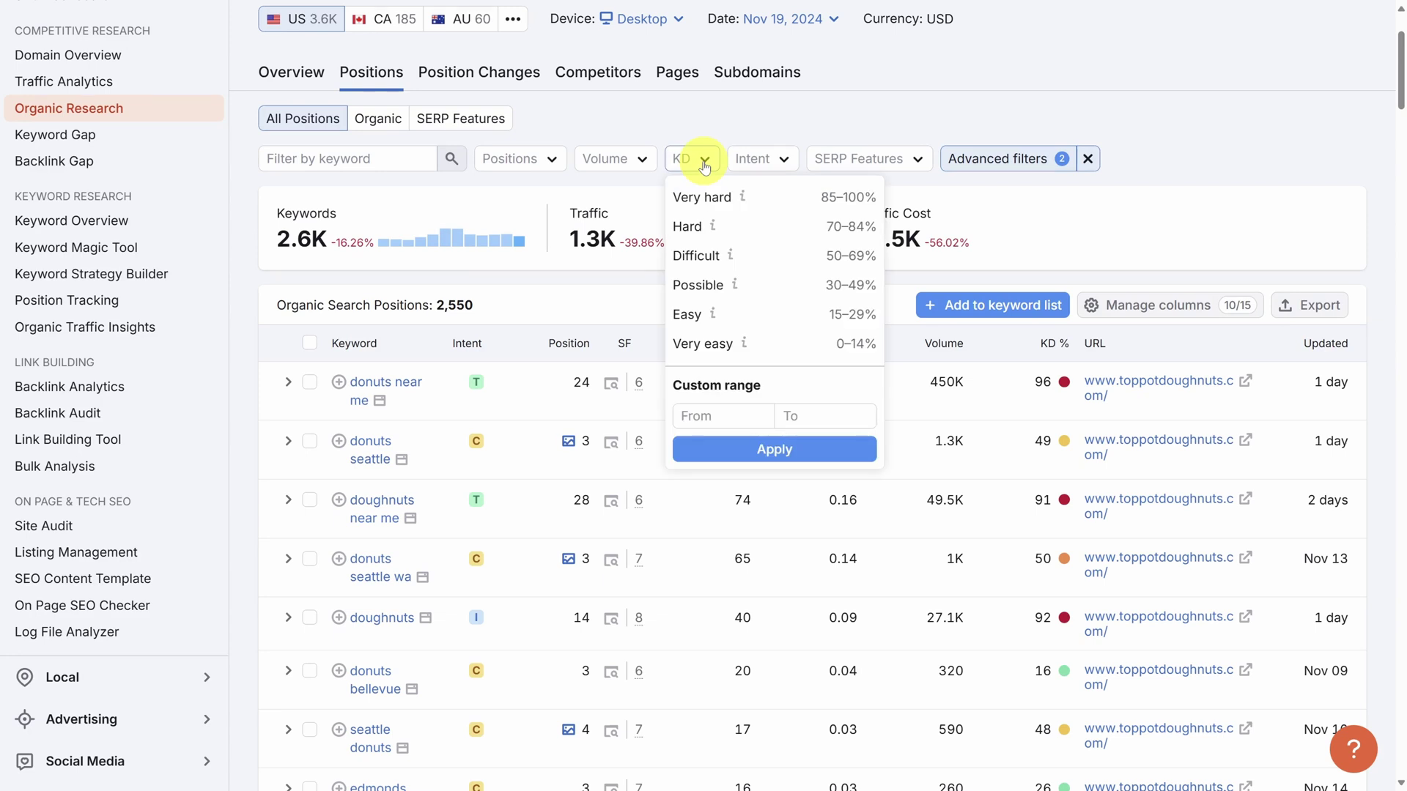
click(702, 415)
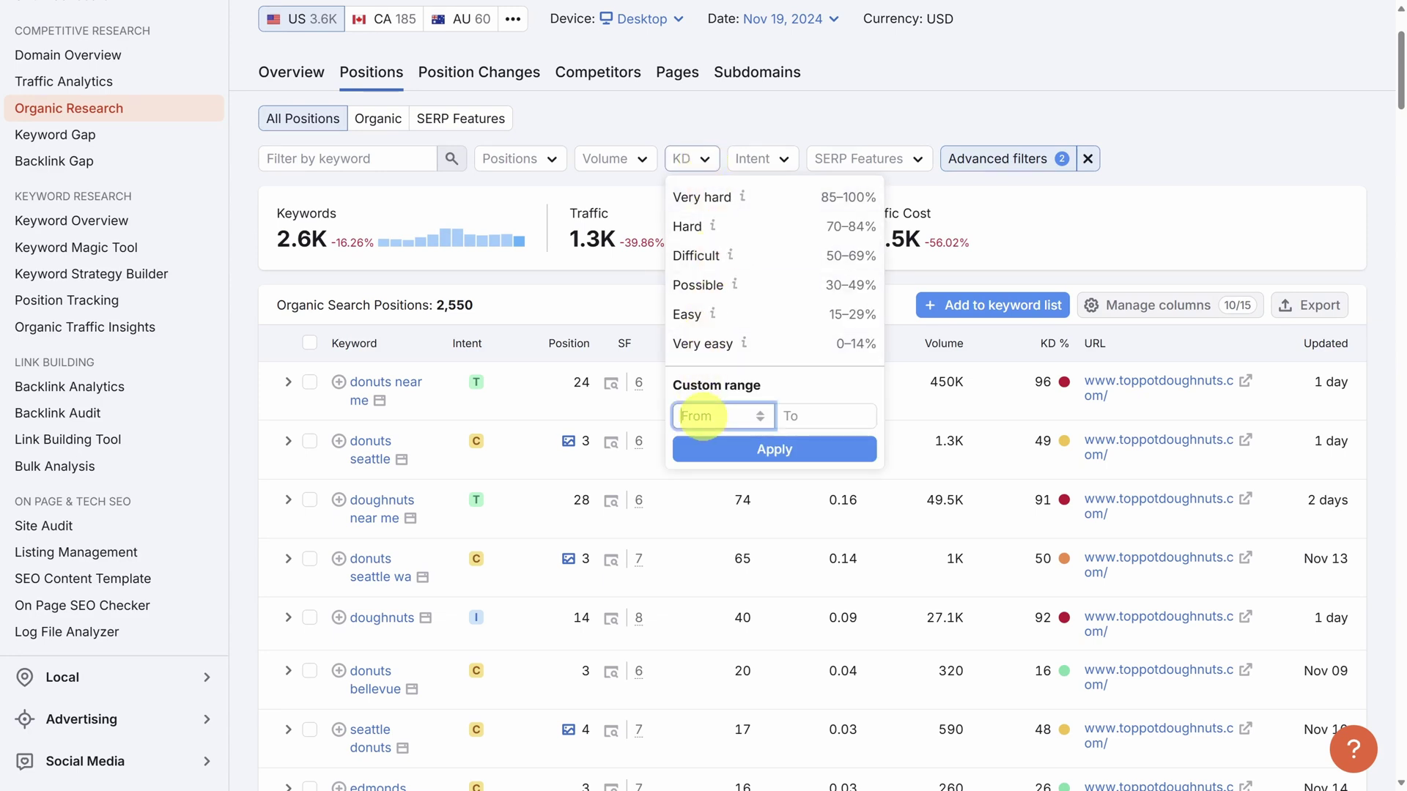
text(0)
click(828, 415)
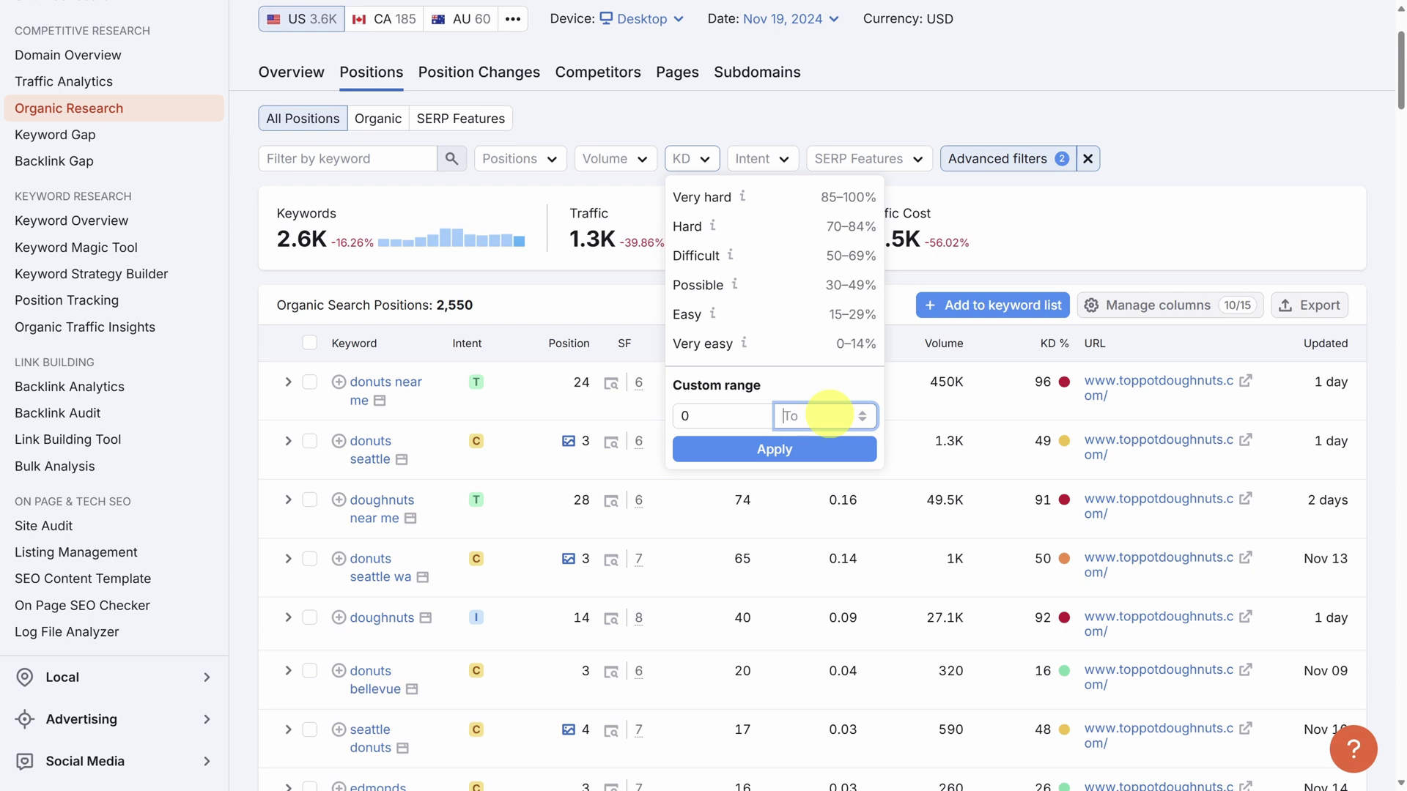
text(30)
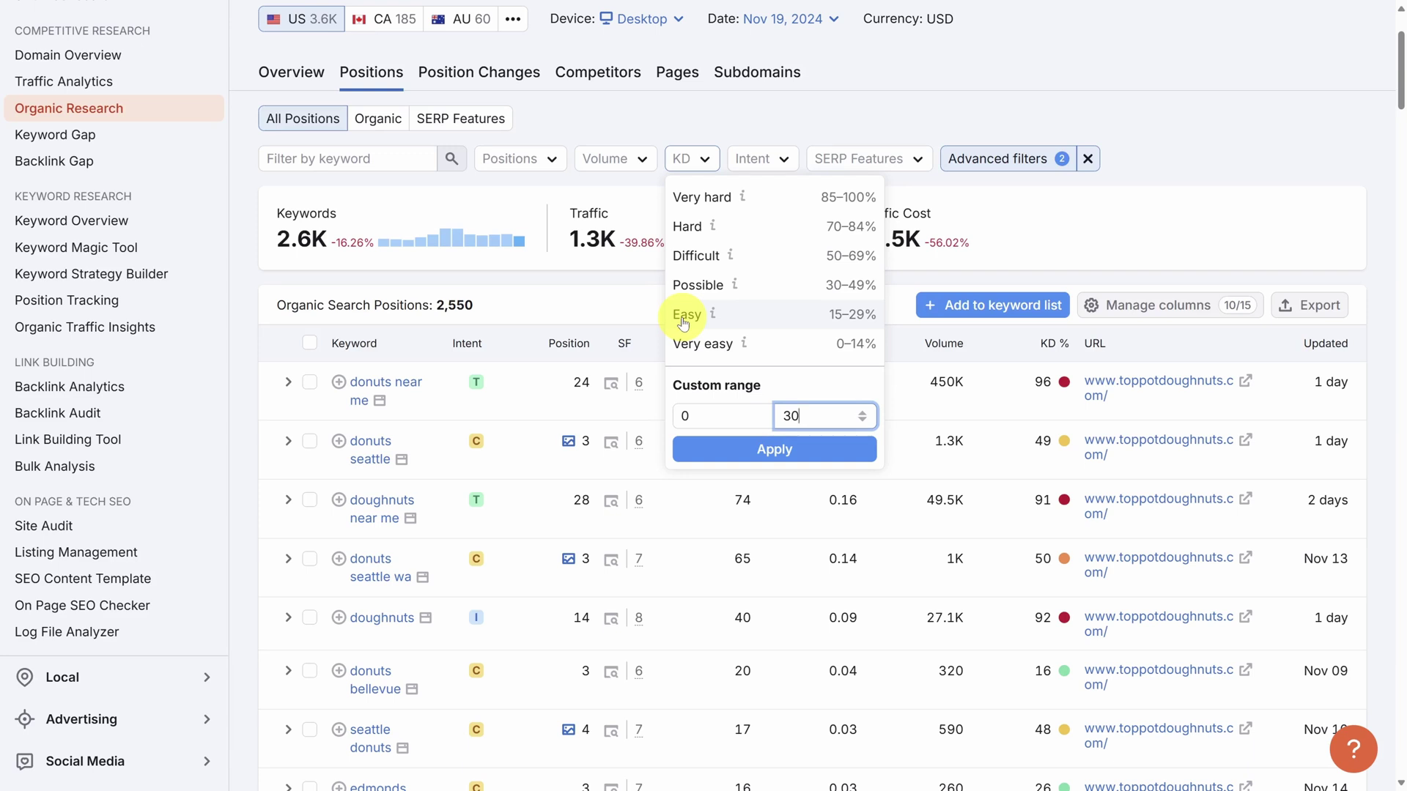
click(762, 449)
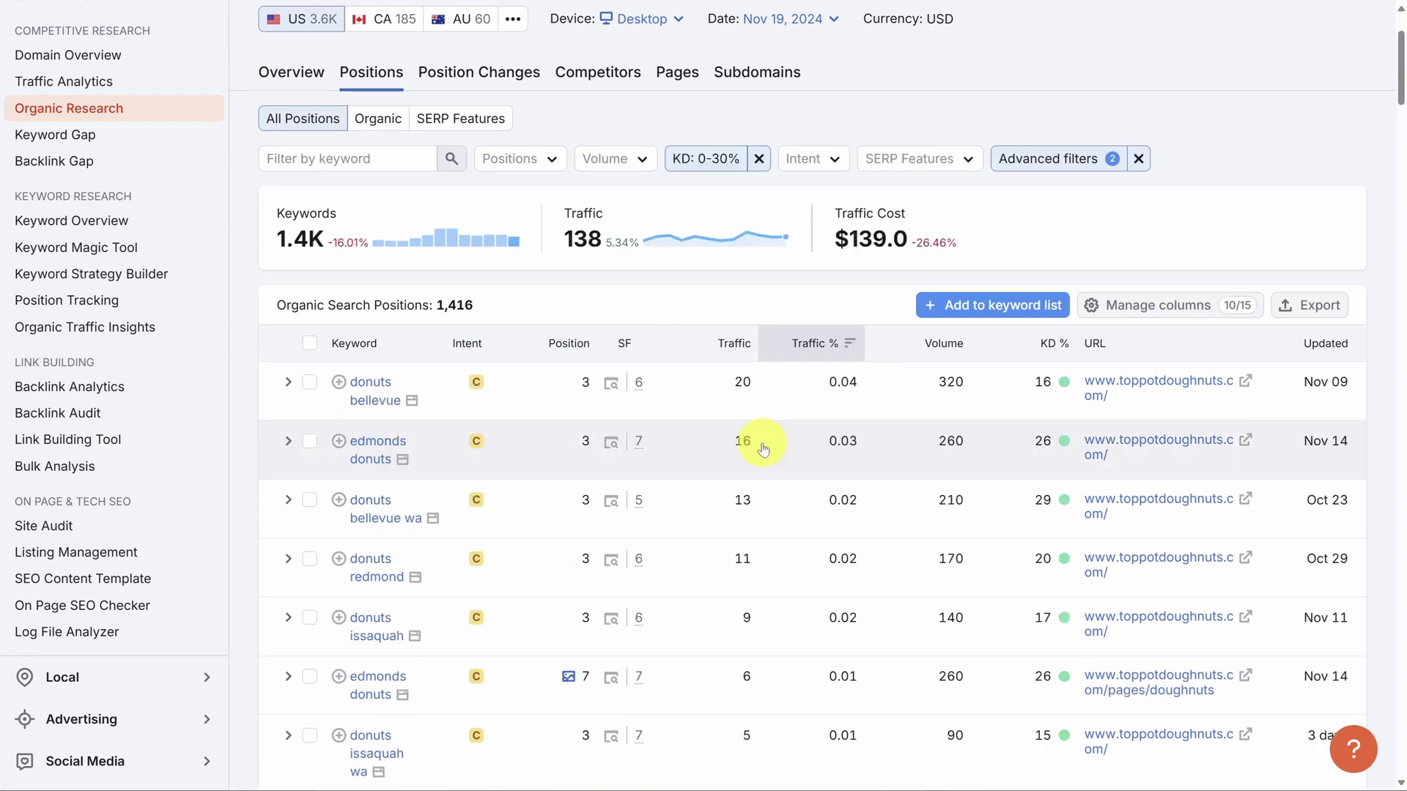
Sort the filtered keywords by search volume, highest first.
click(924, 344)
scroll(924, 352, down, 3)
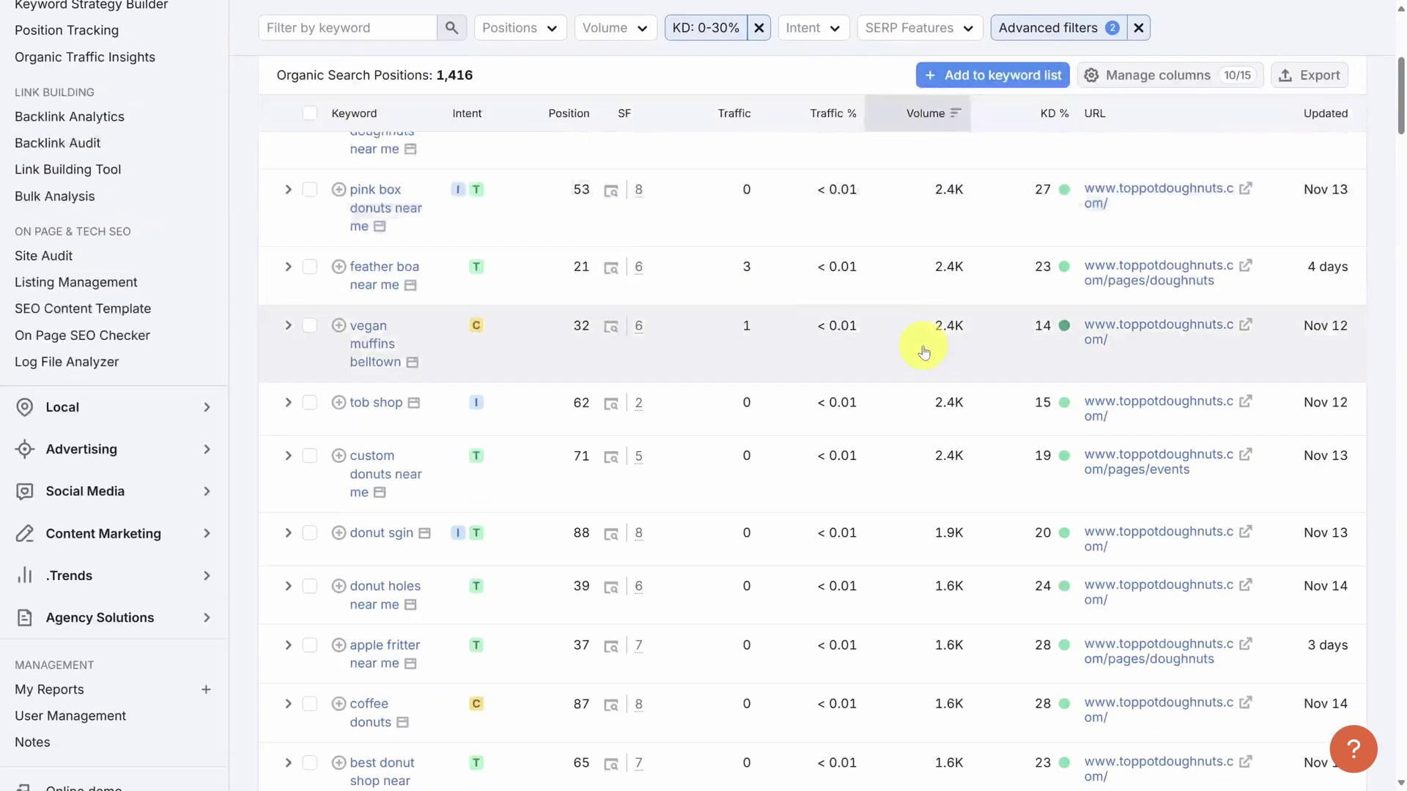
scroll(924, 352, up, 2)
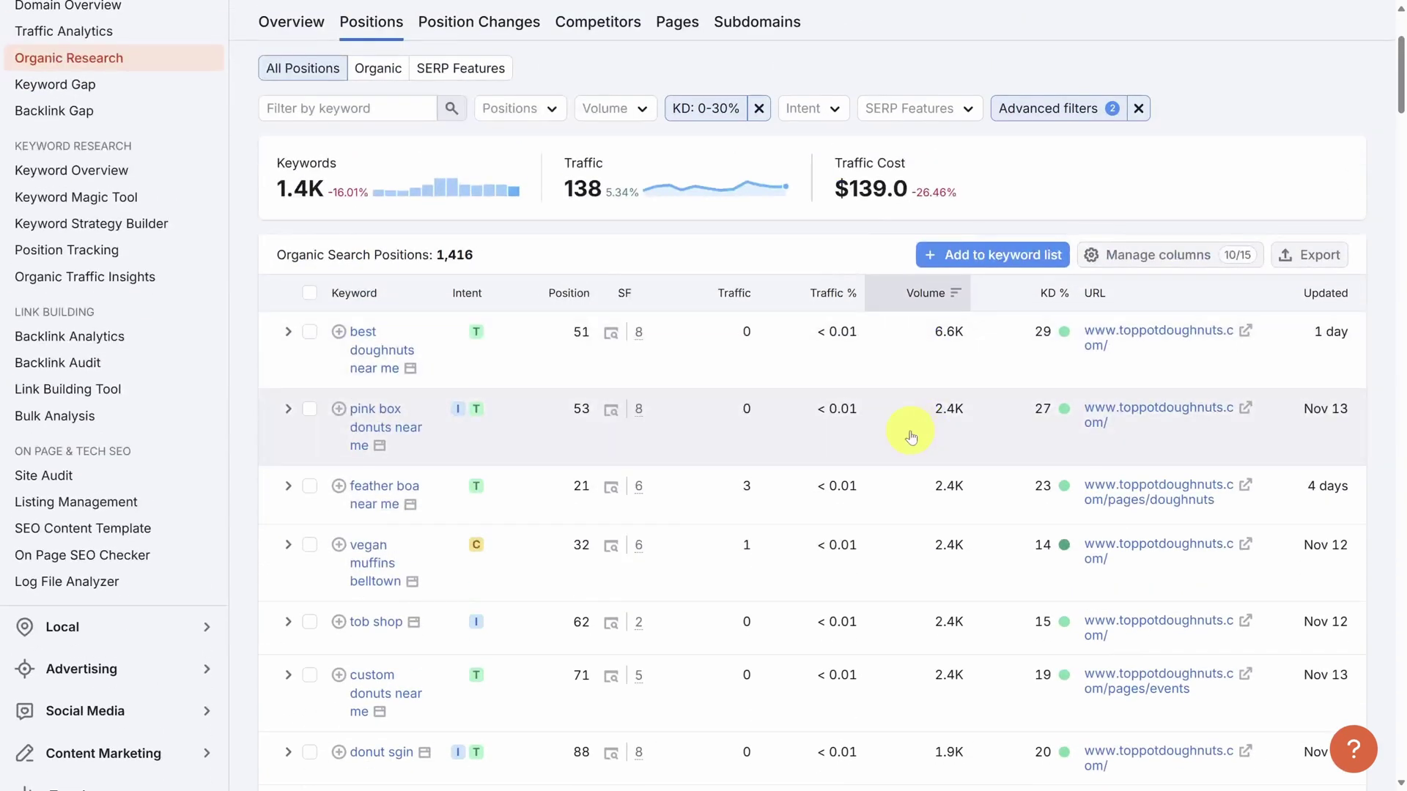
In a blank note moved to the right, type 'best doughnuts near me'.
key(alt+Tab)
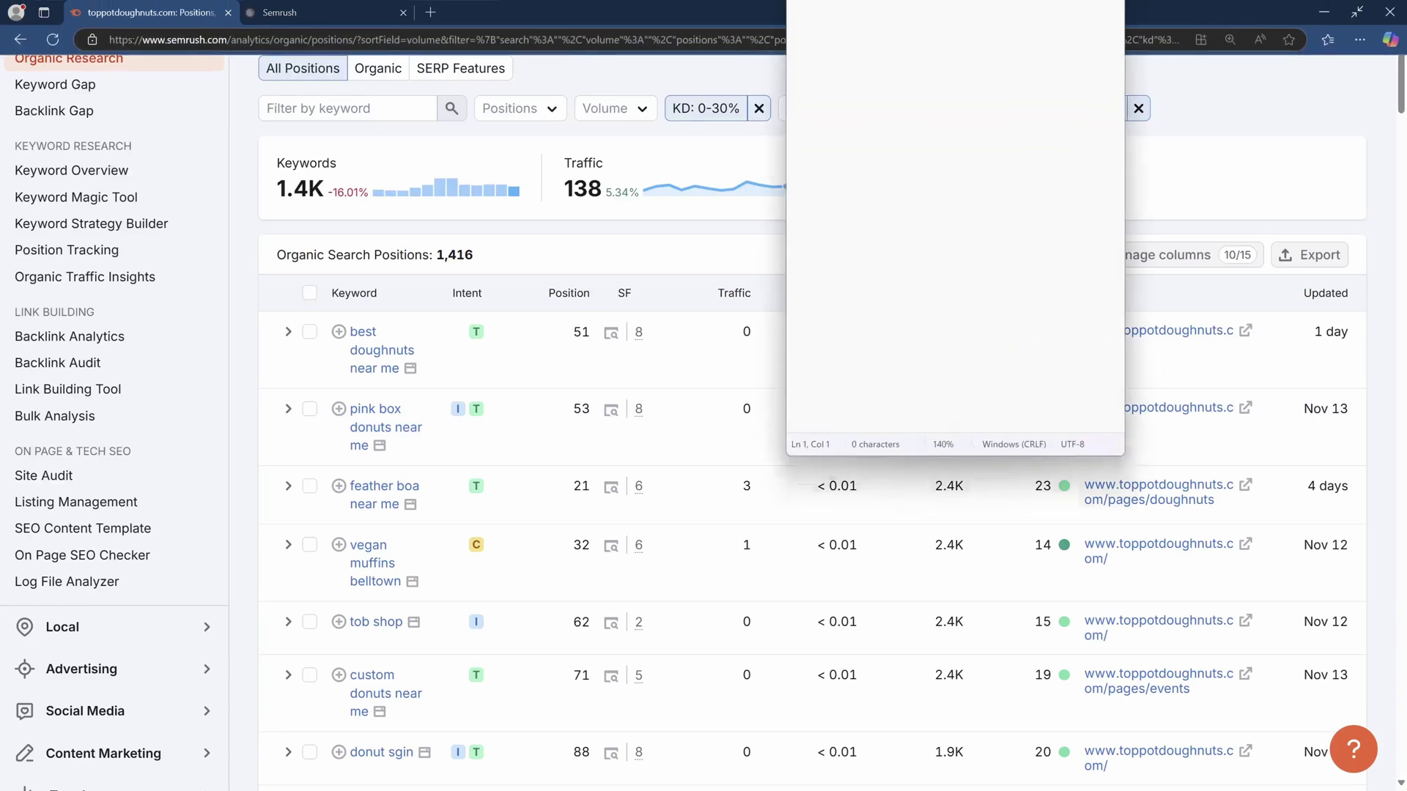
drag(1001, 14, 1297, 186)
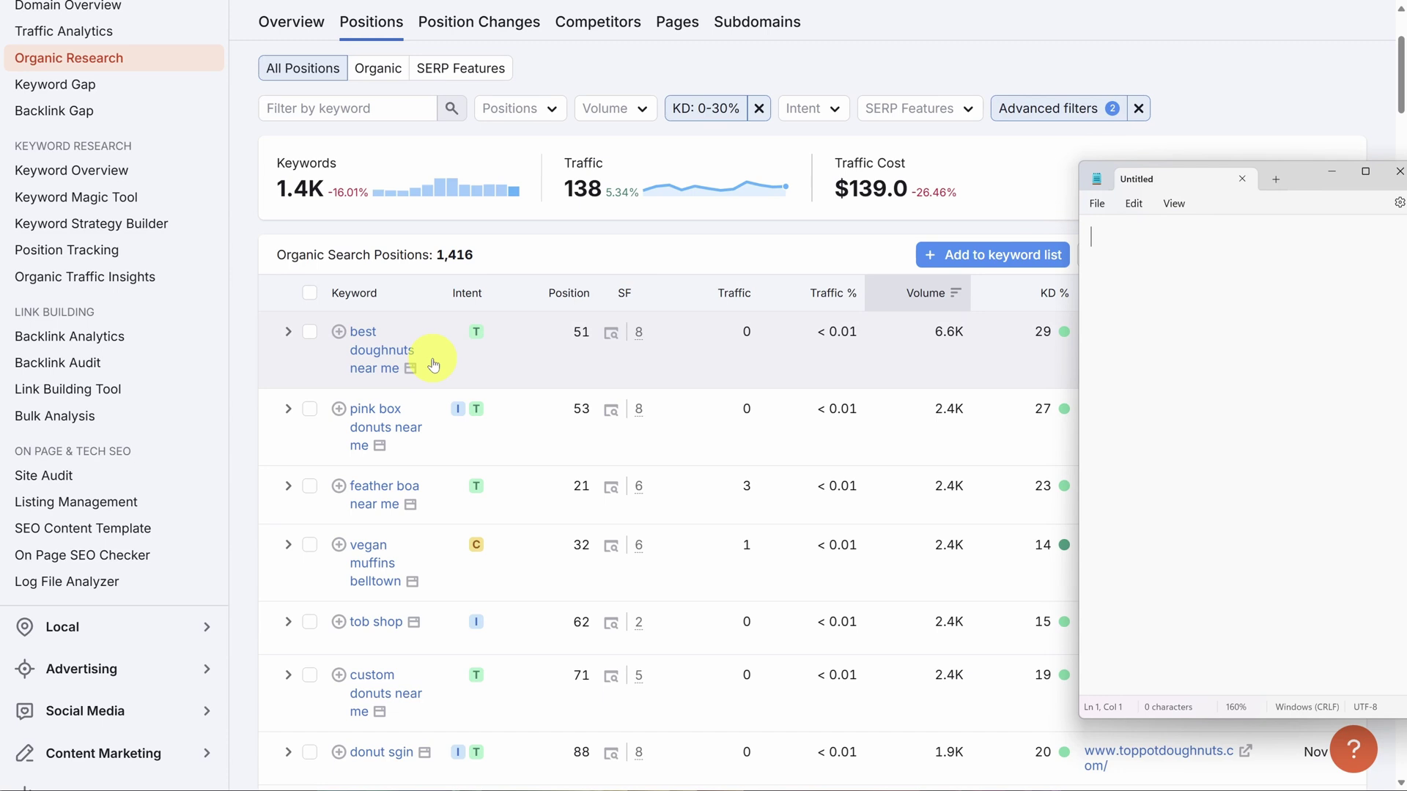
text(best dough)
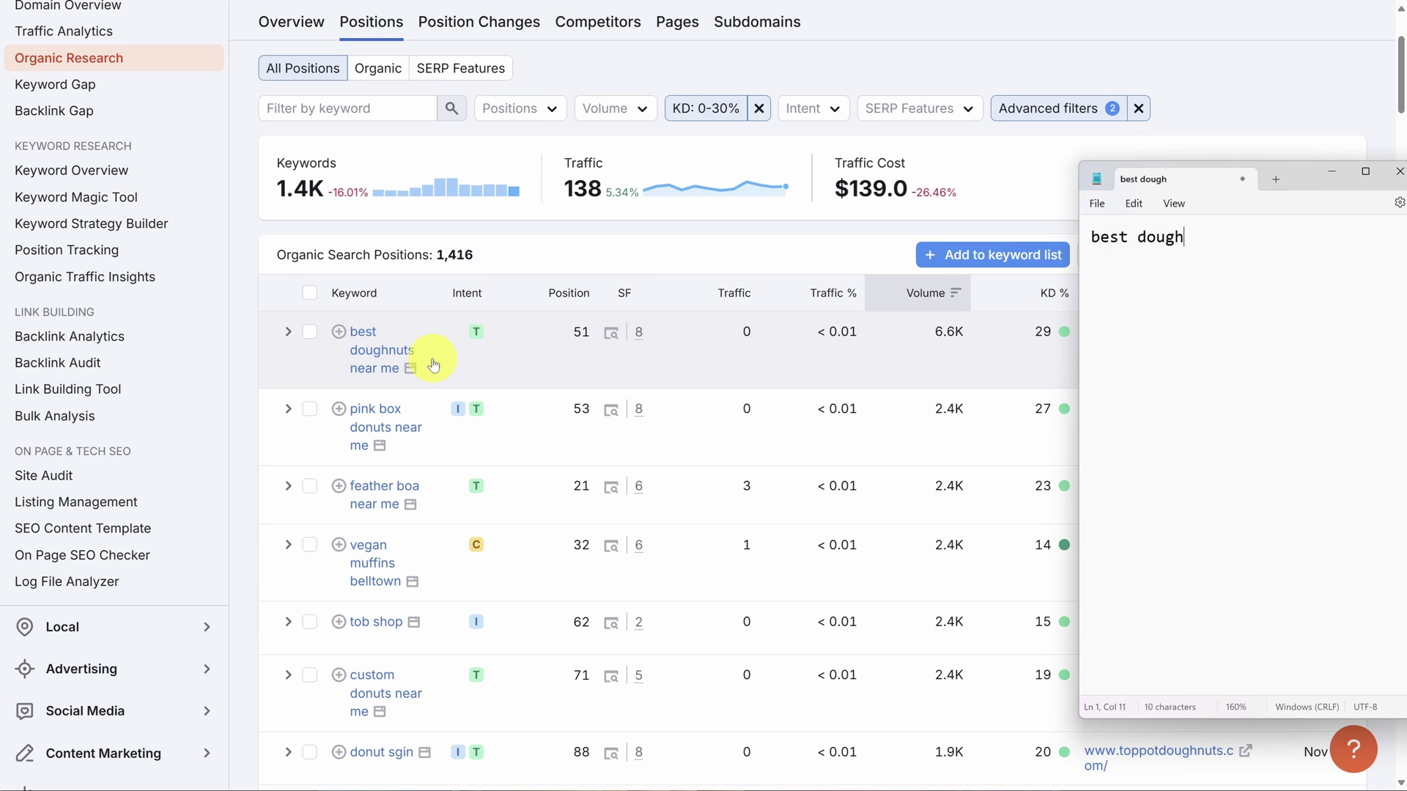
text(nuts near me)
scroll(431, 361, down, 2)
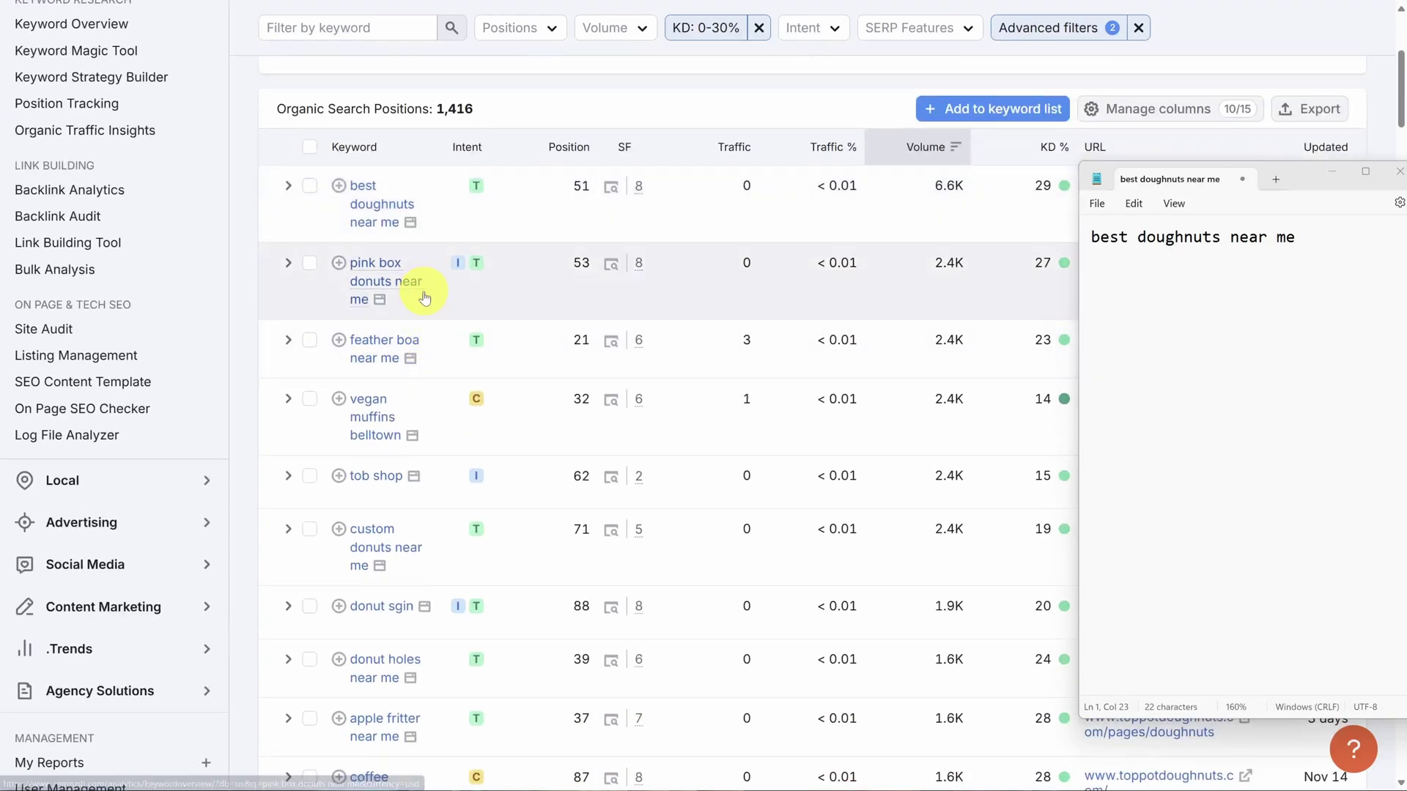
scroll(433, 285, down, 1)
scroll(436, 295, down, 1)
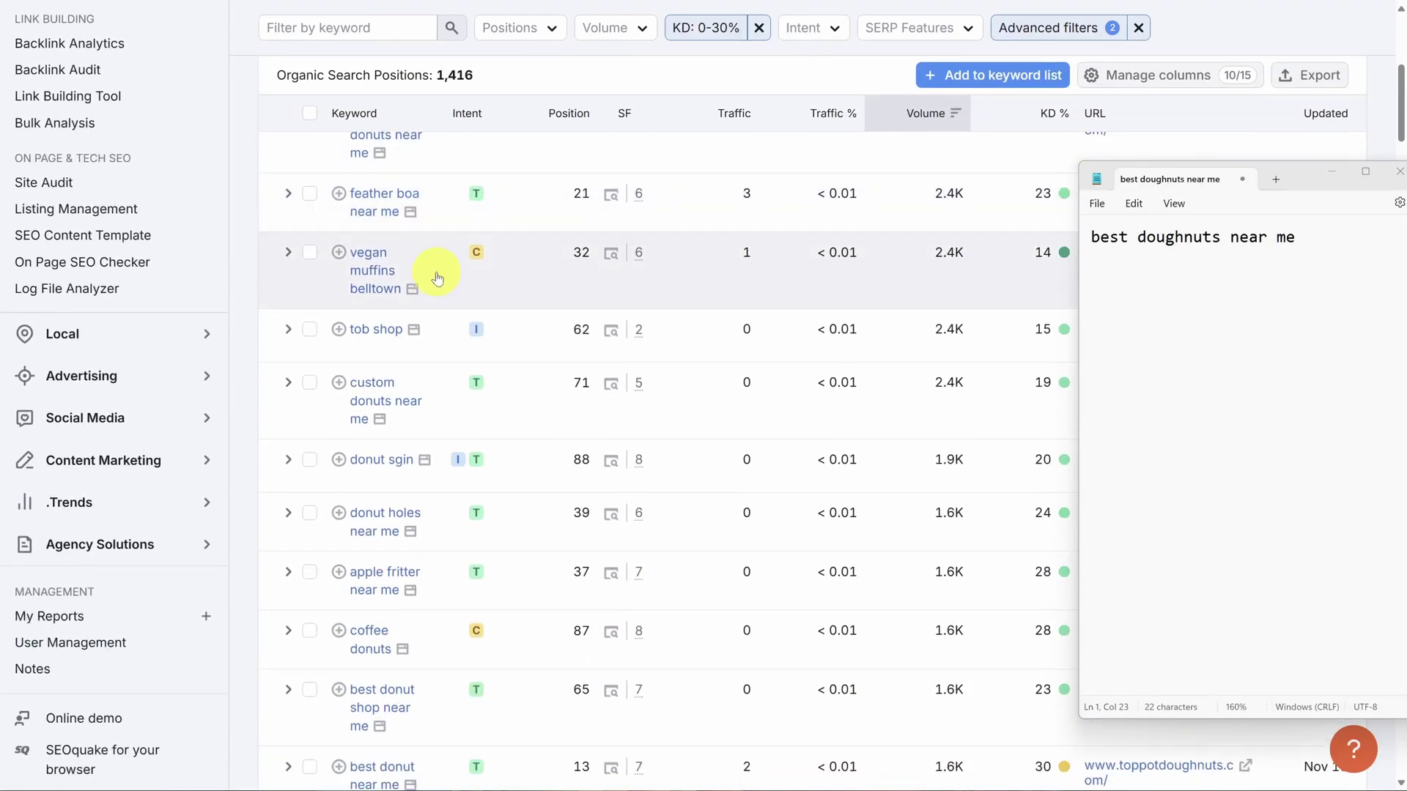
scroll(437, 292, down, 1)
scroll(442, 280, down, 1)
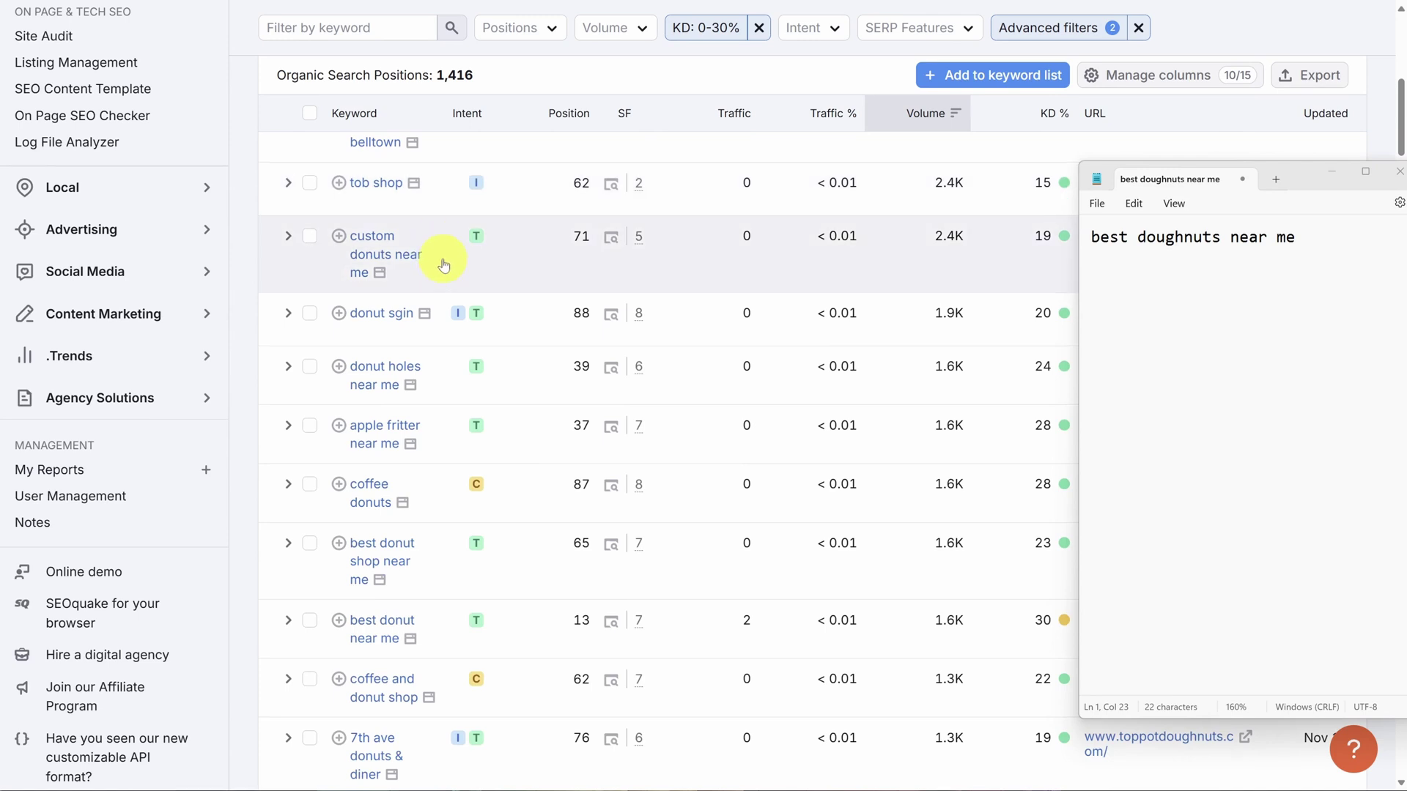
scroll(442, 267, down, 1)
scroll(438, 264, down, 1)
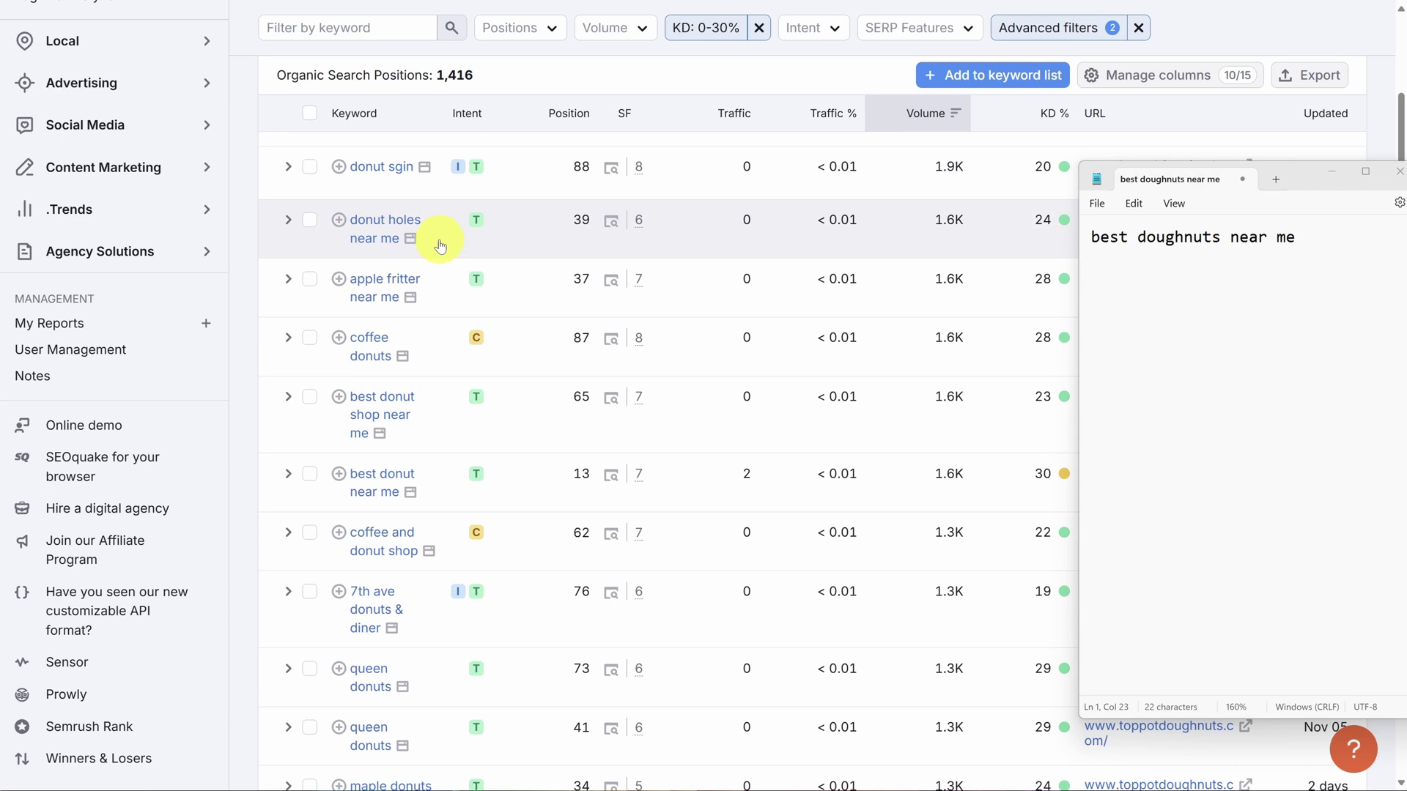
Add 'donut holes near me', 'apple fritter near me', 'coffee donuts', 'best donut shop near me' lines.
key(alt+Tab)
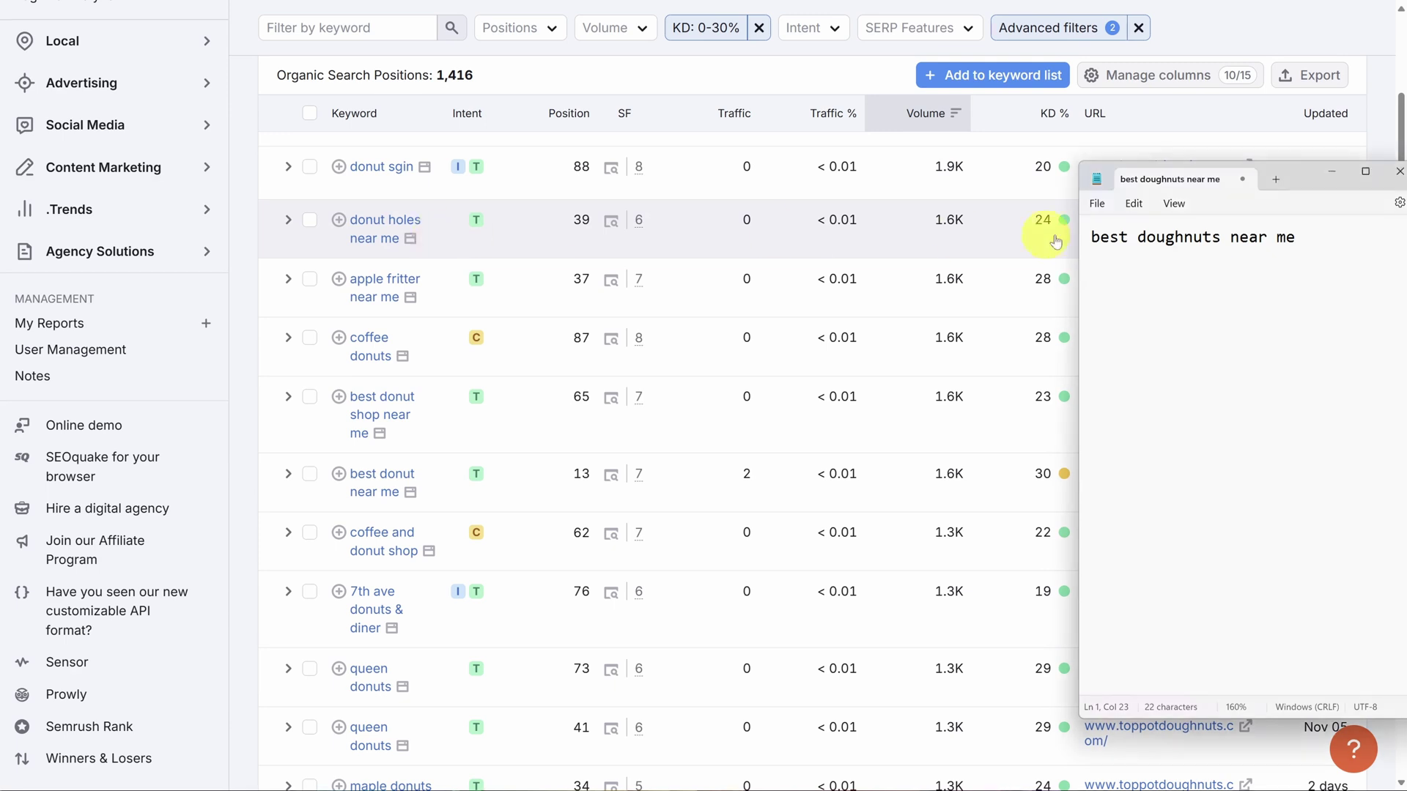
key(Return)
text(do)
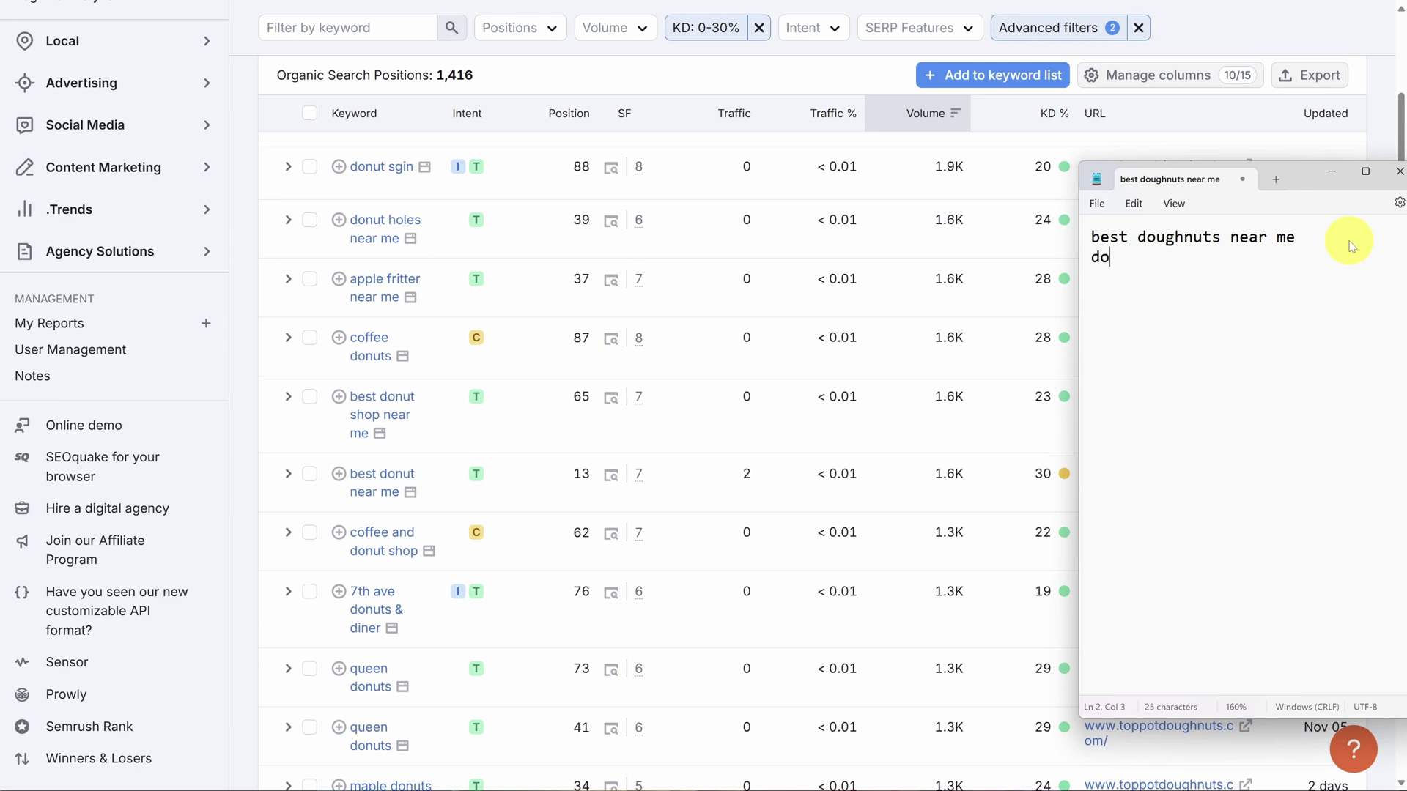
text(nut holes near me)
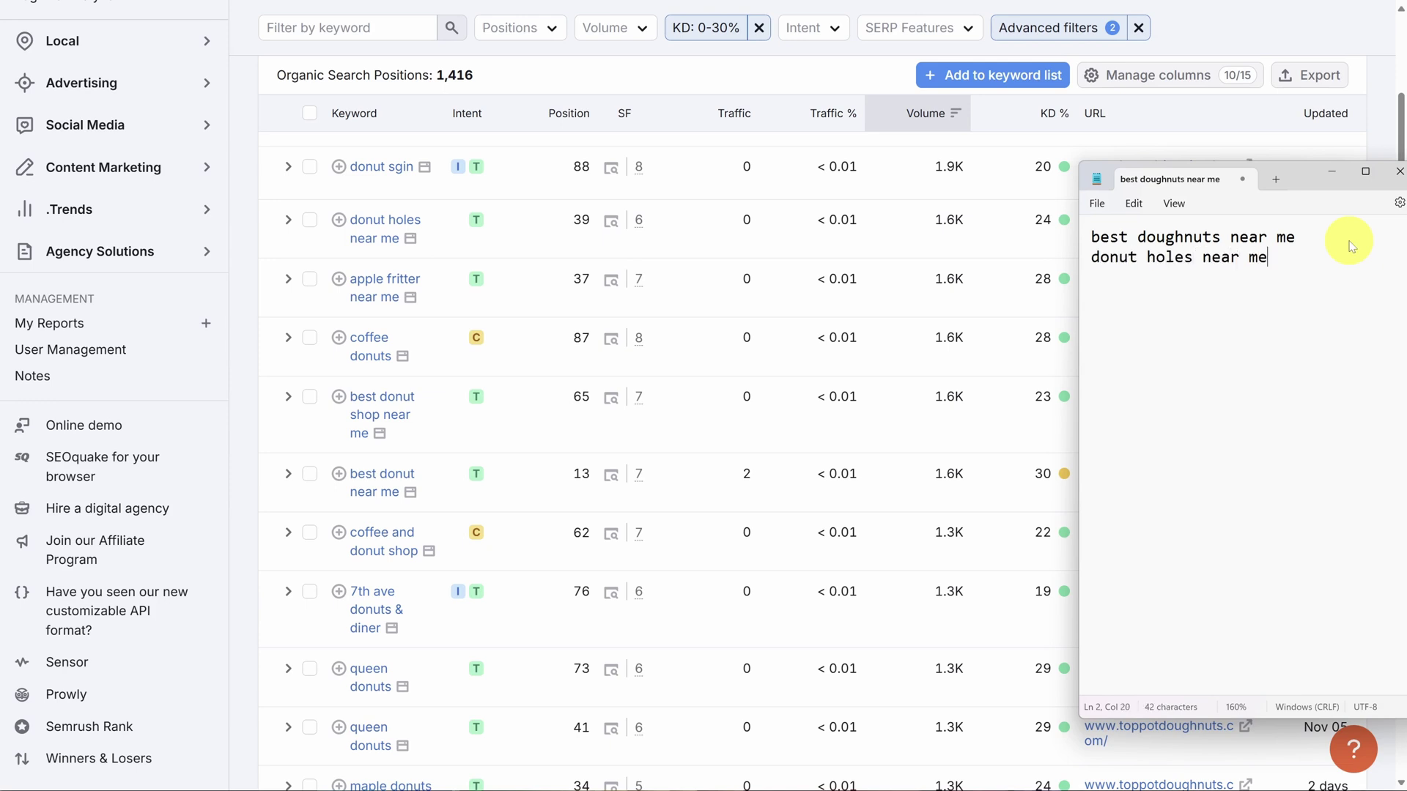
key(Return)
text(apple fritter near me)
key(Return)
text(coff)
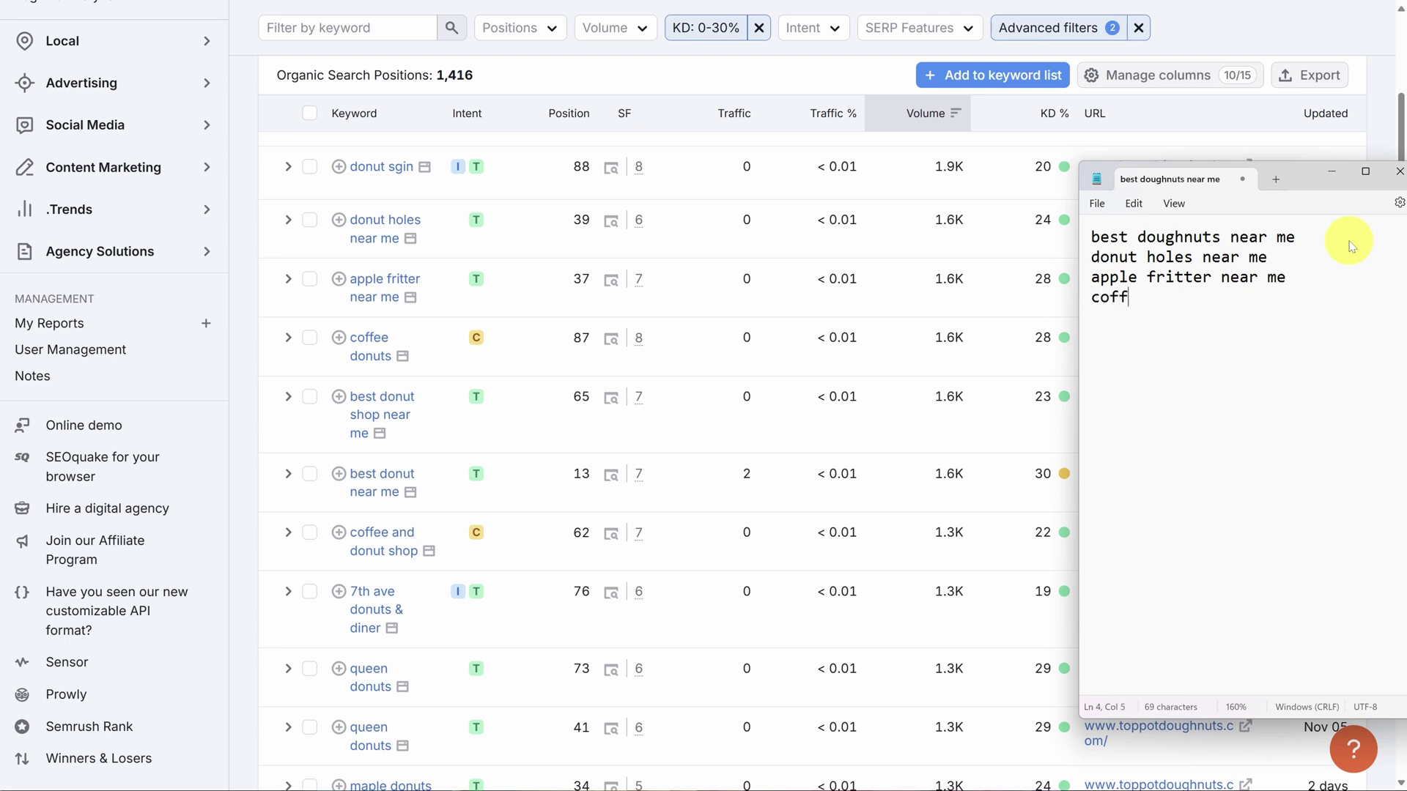
text(ee donuts)
key(Return)
text(best donut shop near me)
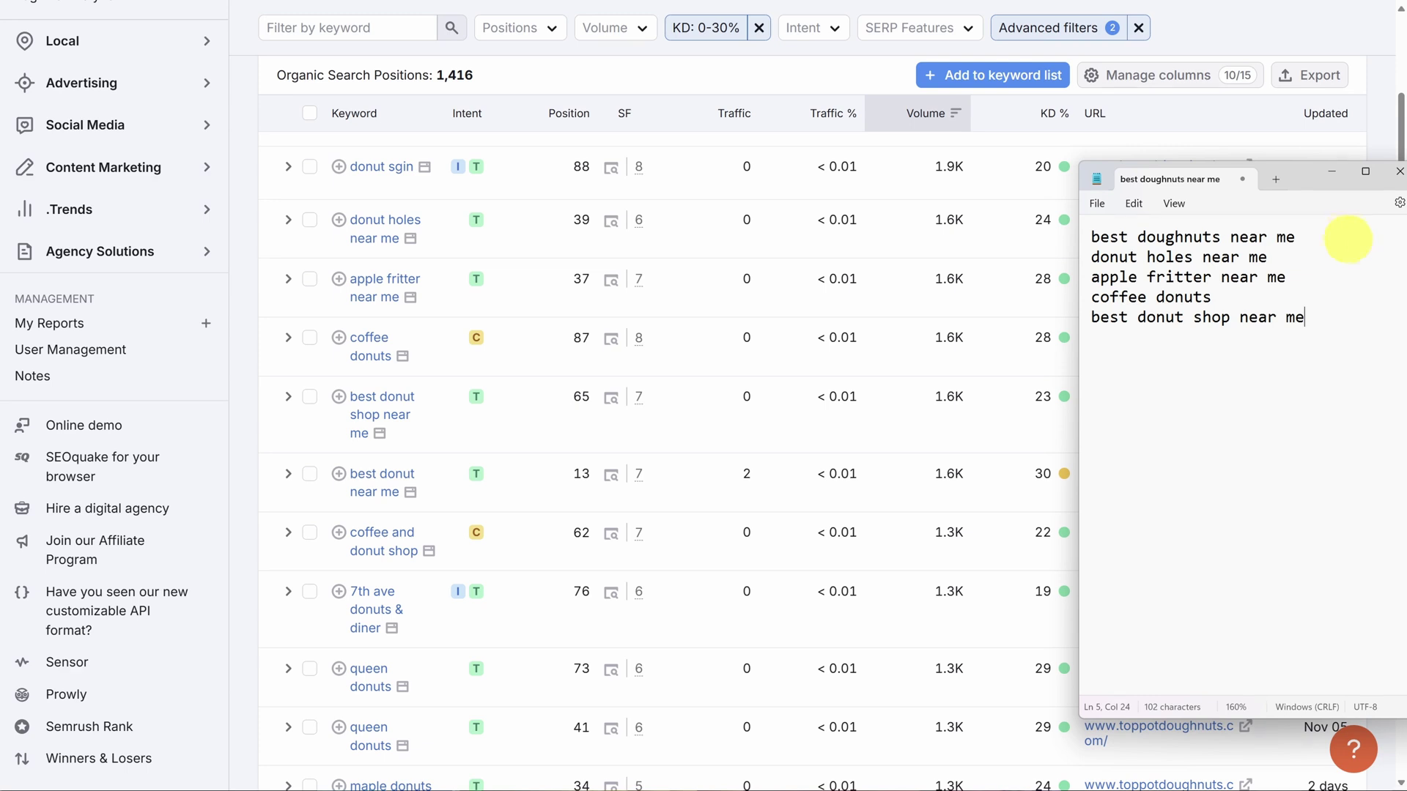
Minimize the keyword note and open the Keyword Strategy Builder from the sidebar.
click(1331, 172)
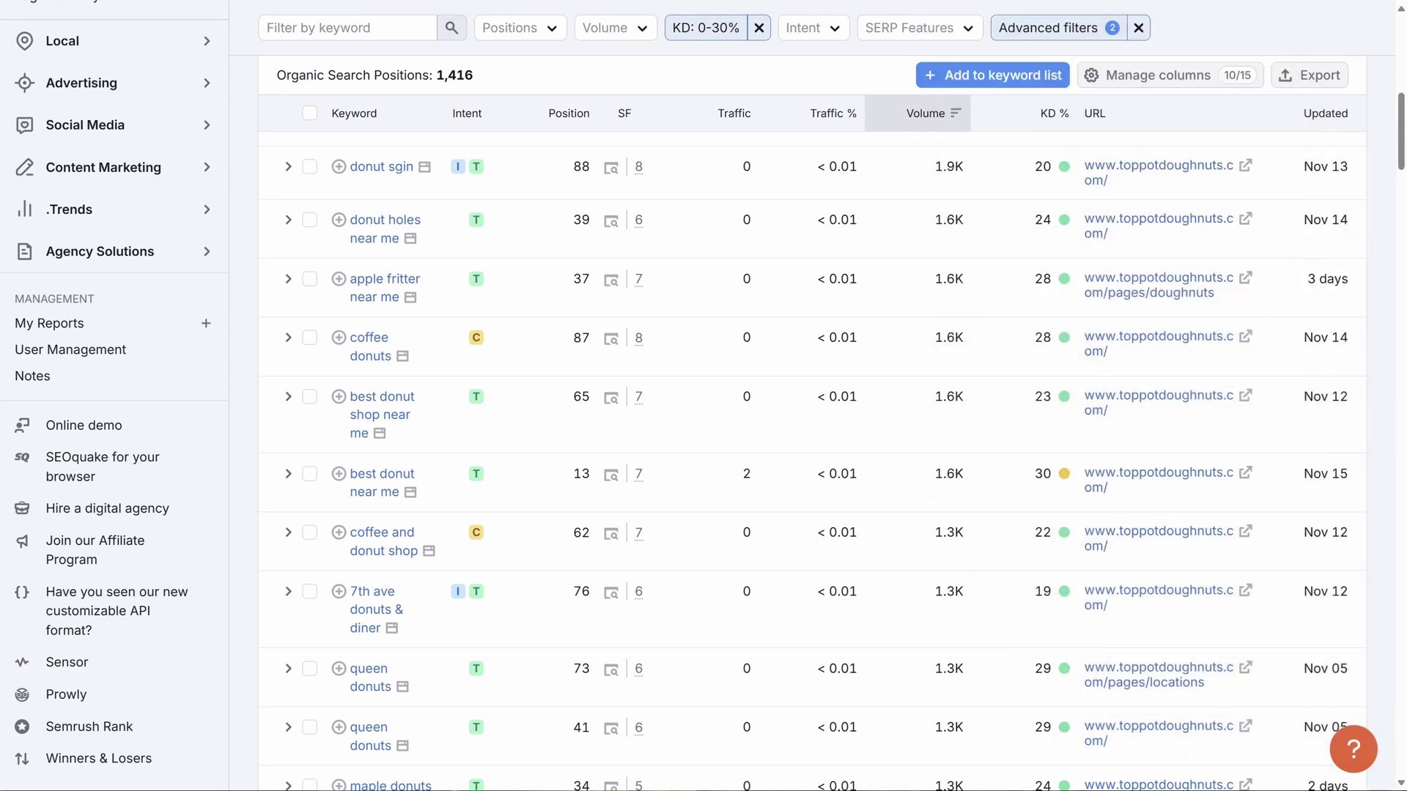
scroll(201, 319, up, 5)
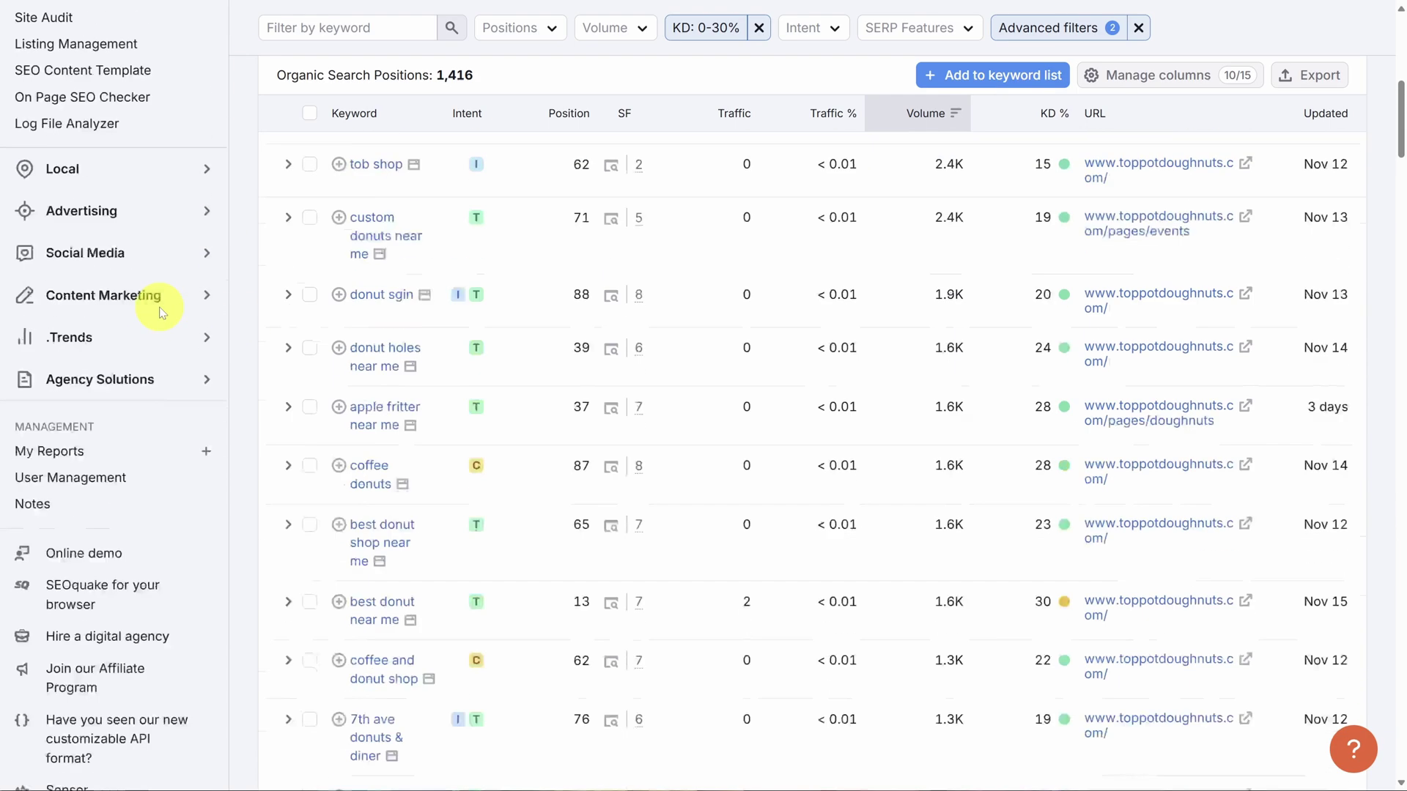
scroll(173, 300, up, 7)
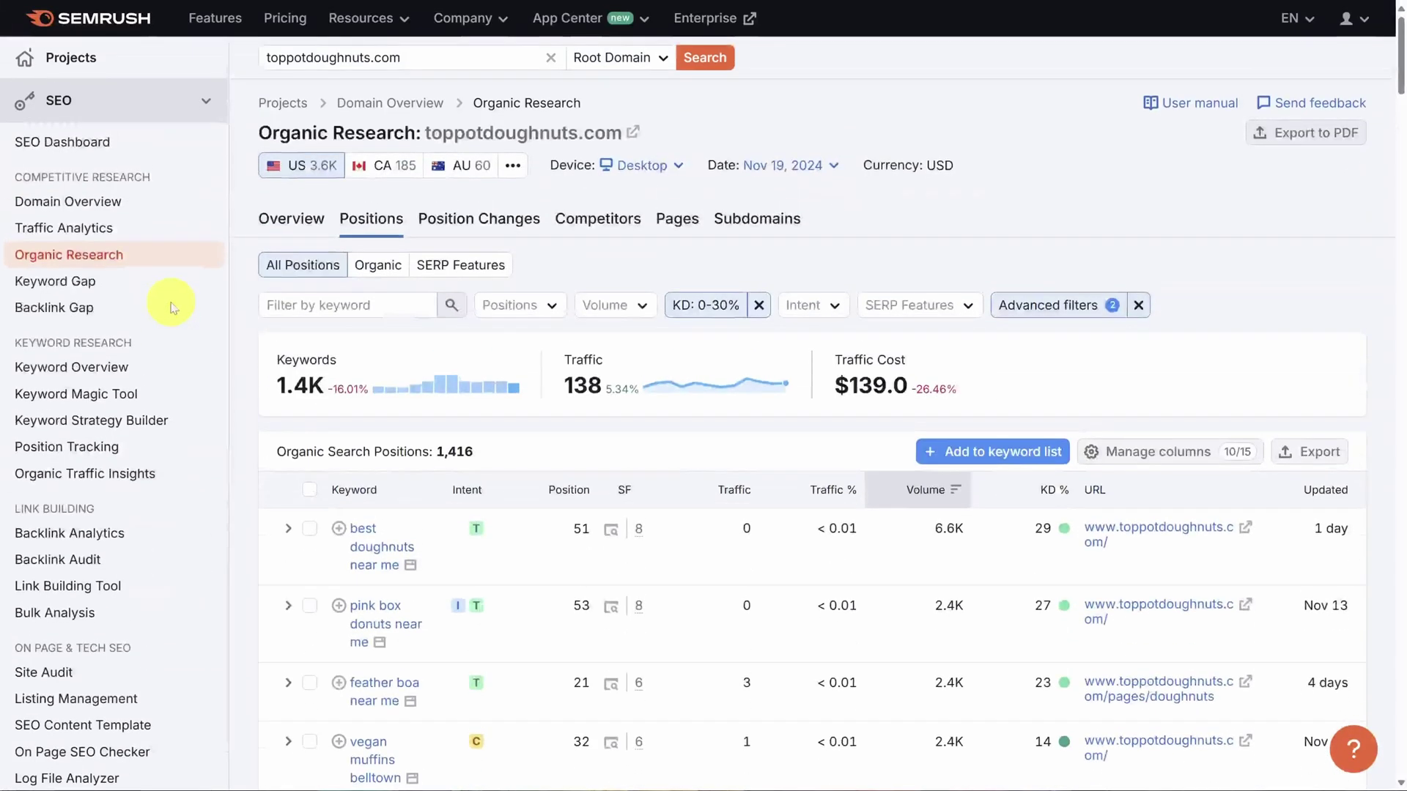
click(115, 425)
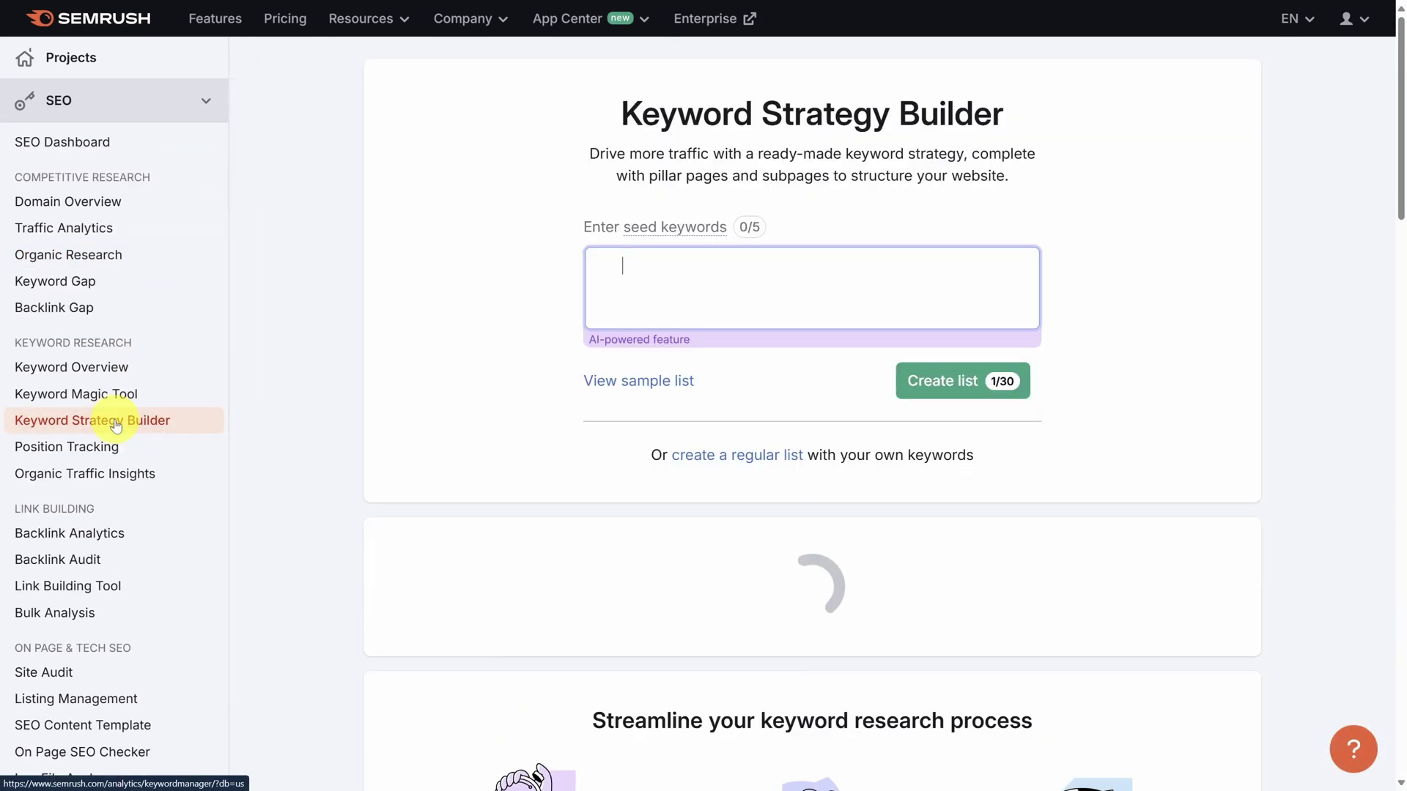
mouse_move(703, 3)
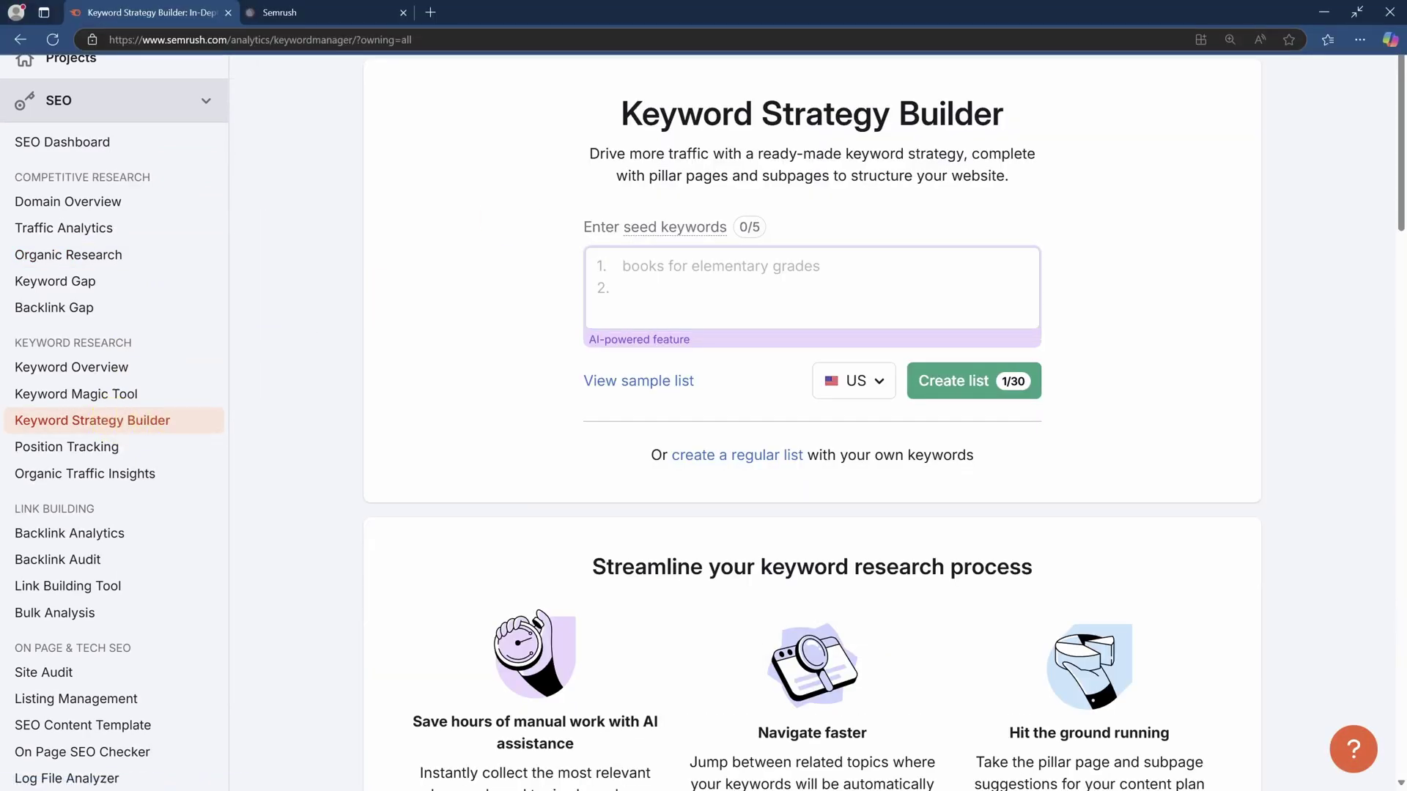
key(alt+Tab)
Paste the five keywords from the note into the seed box and create the list.
drag(1106, 72, 1276, 173)
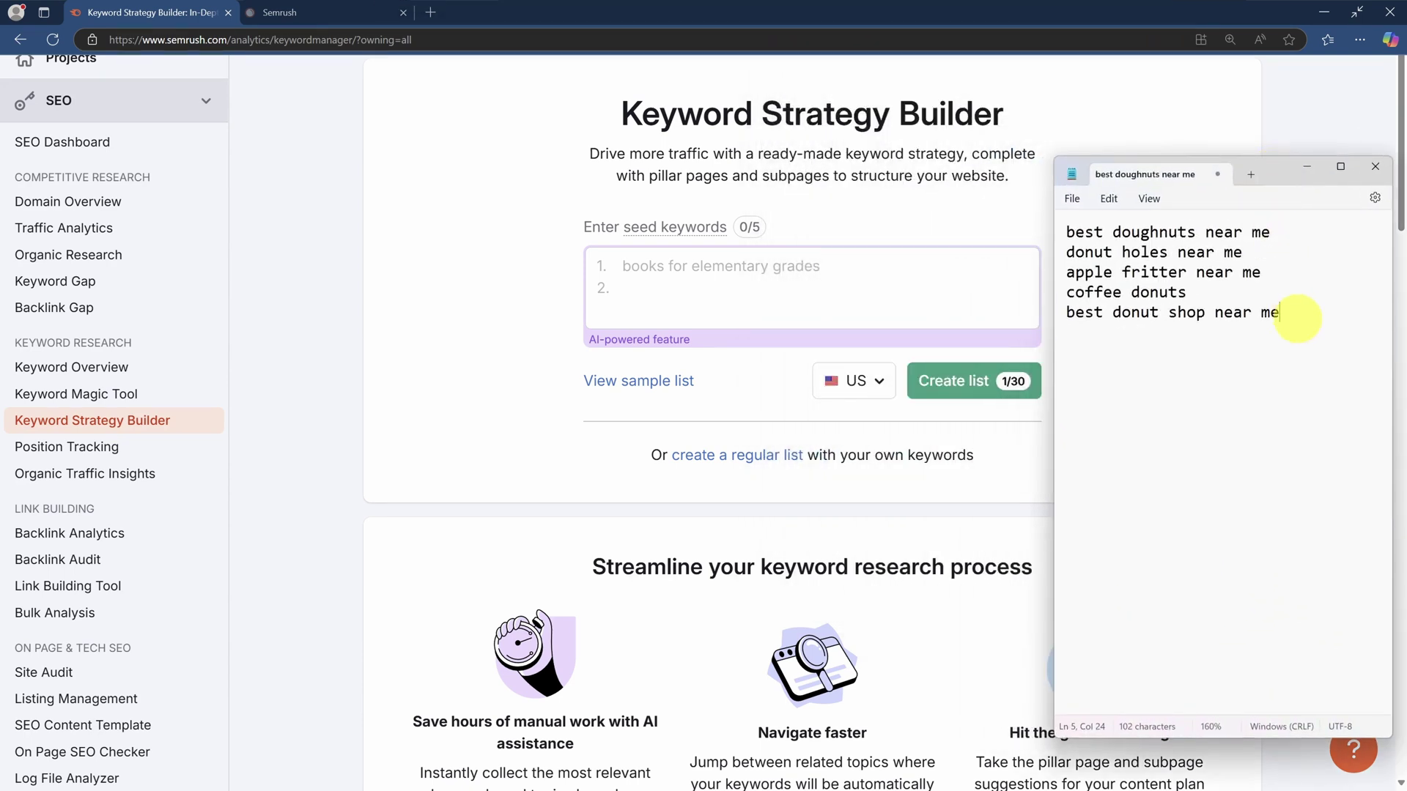
drag(1289, 315, 1064, 229)
key(ctrl+c)
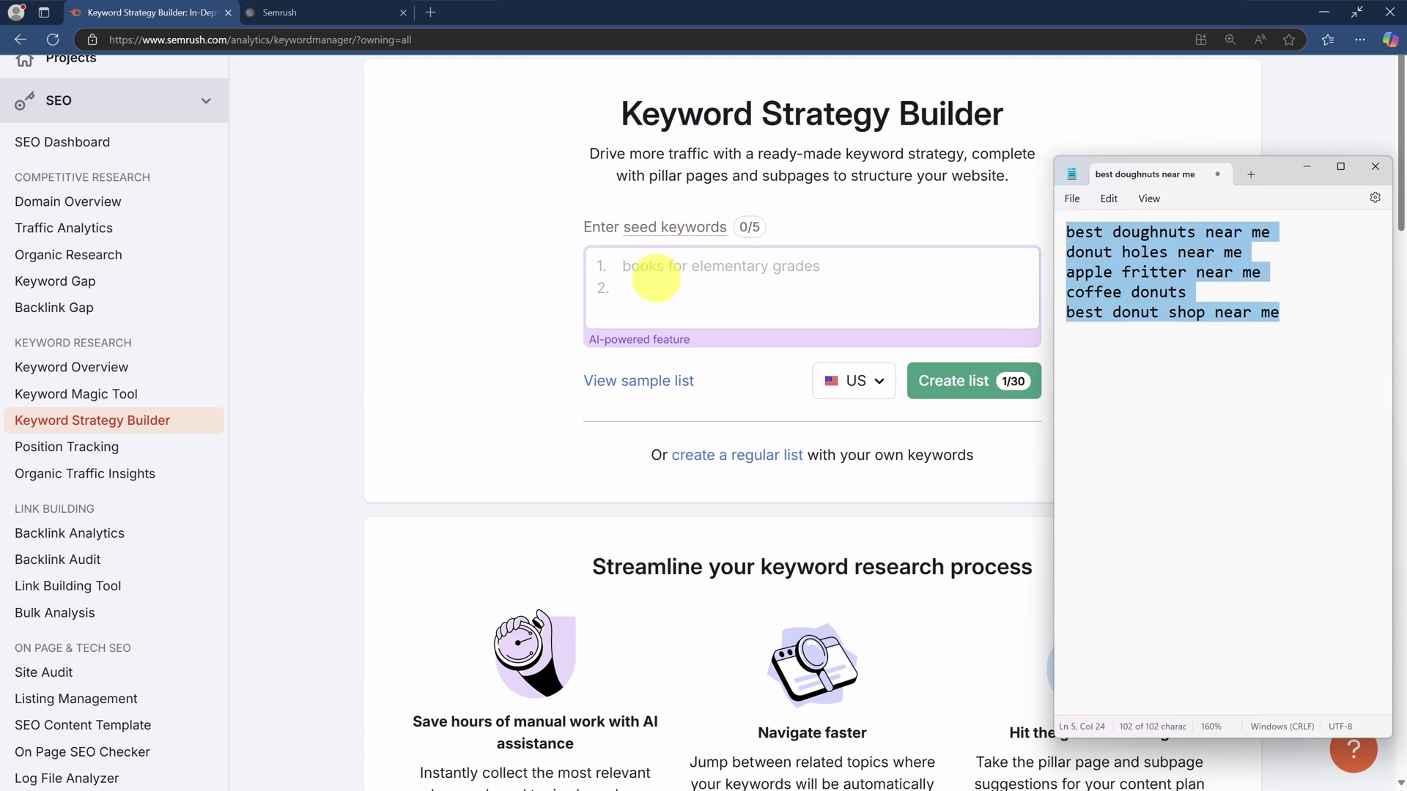
click(648, 276)
key(ctrl+v)
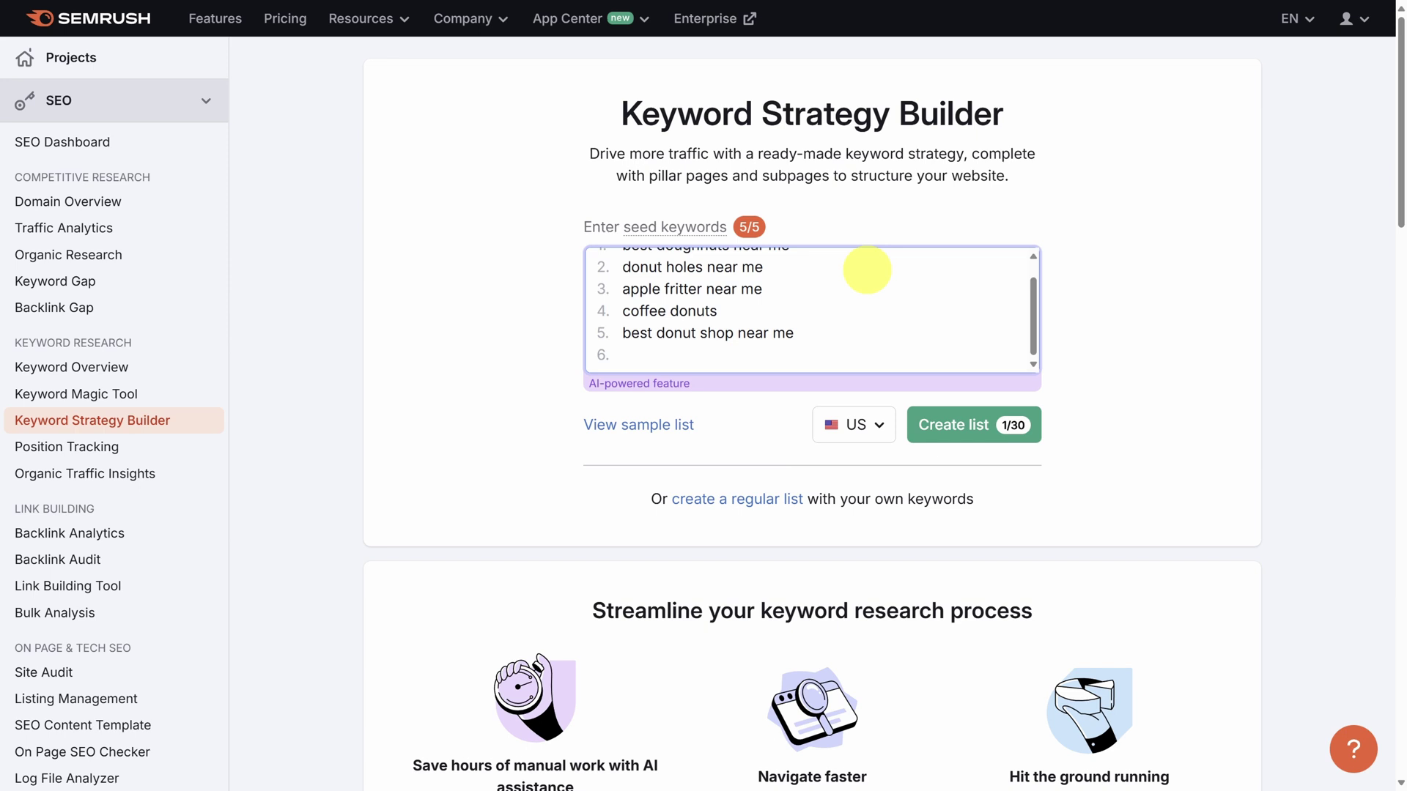
scroll(867, 270, up, 1)
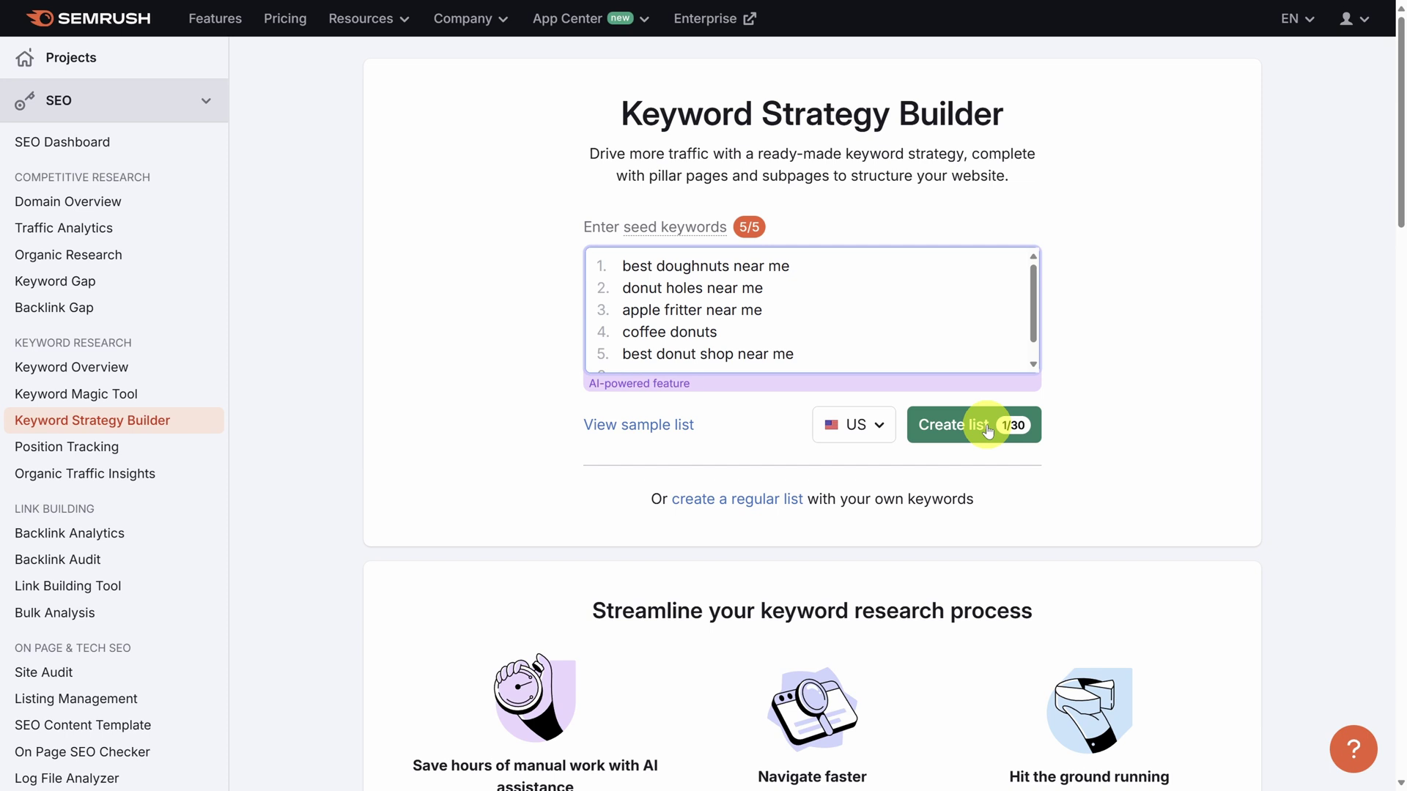
click(988, 431)
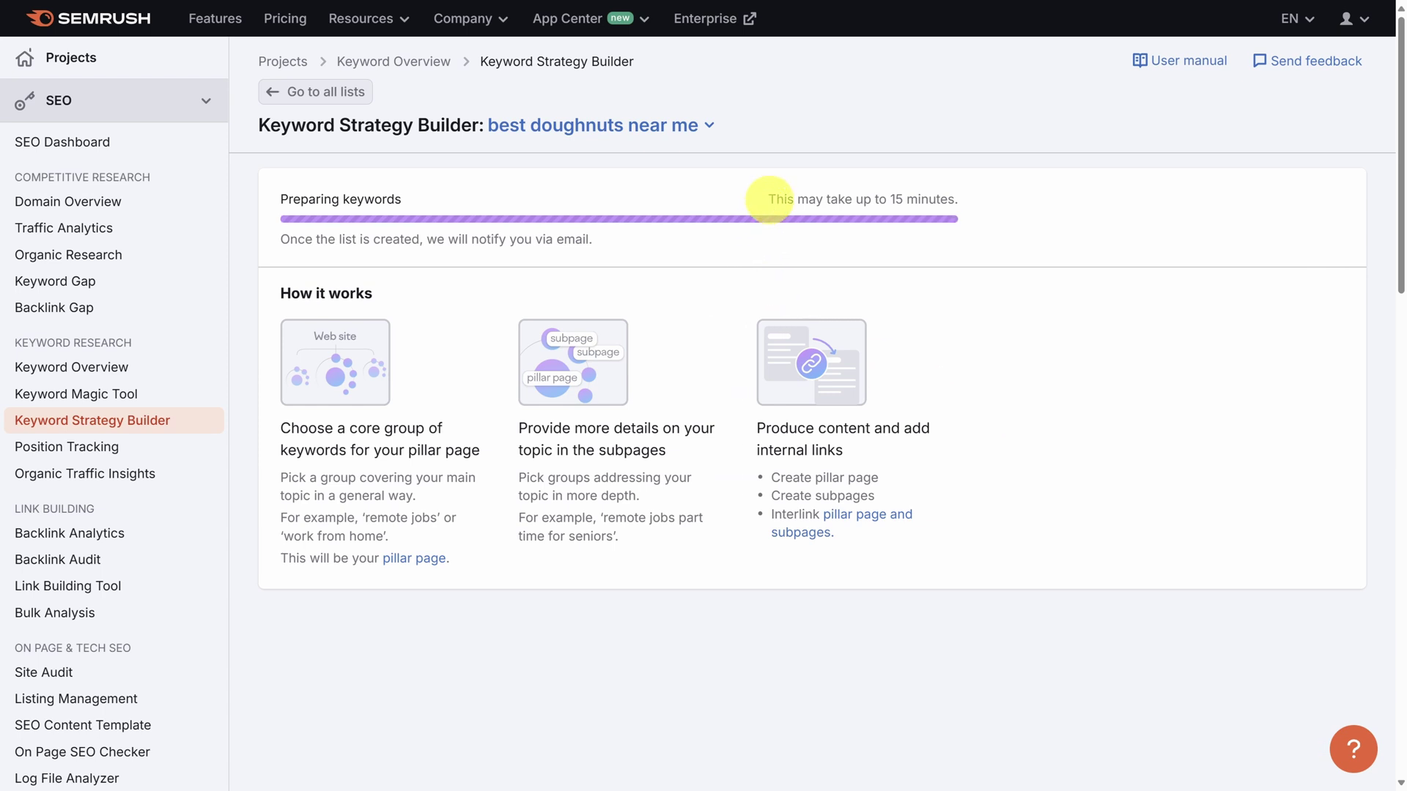
Highlight the 15-minute wait note while keywords prepare, then clear the highlight.
drag(768, 200, 957, 198)
click(1017, 216)
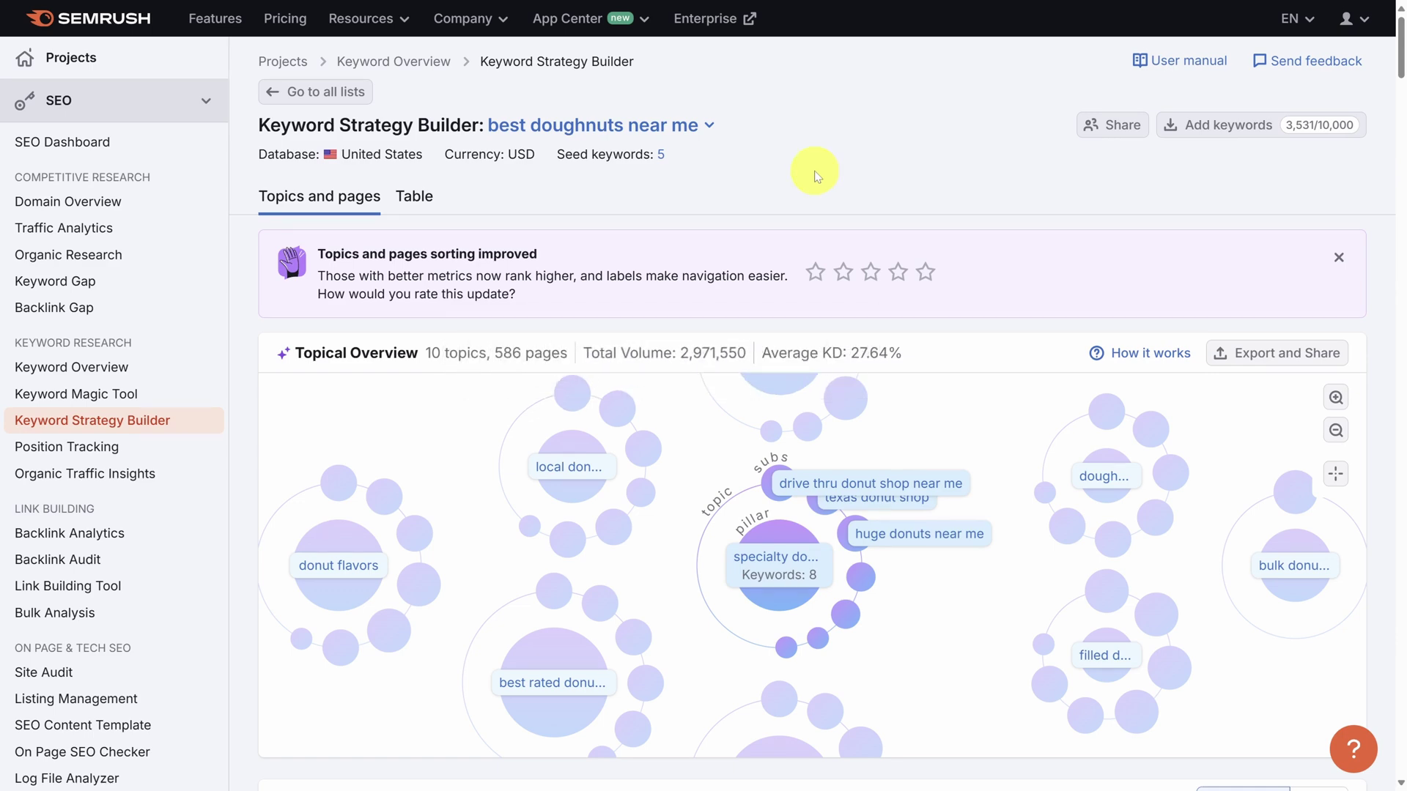
Review the pillar page explanation and 10-topic count, then collapse all topics.
scroll(817, 176, down, 2)
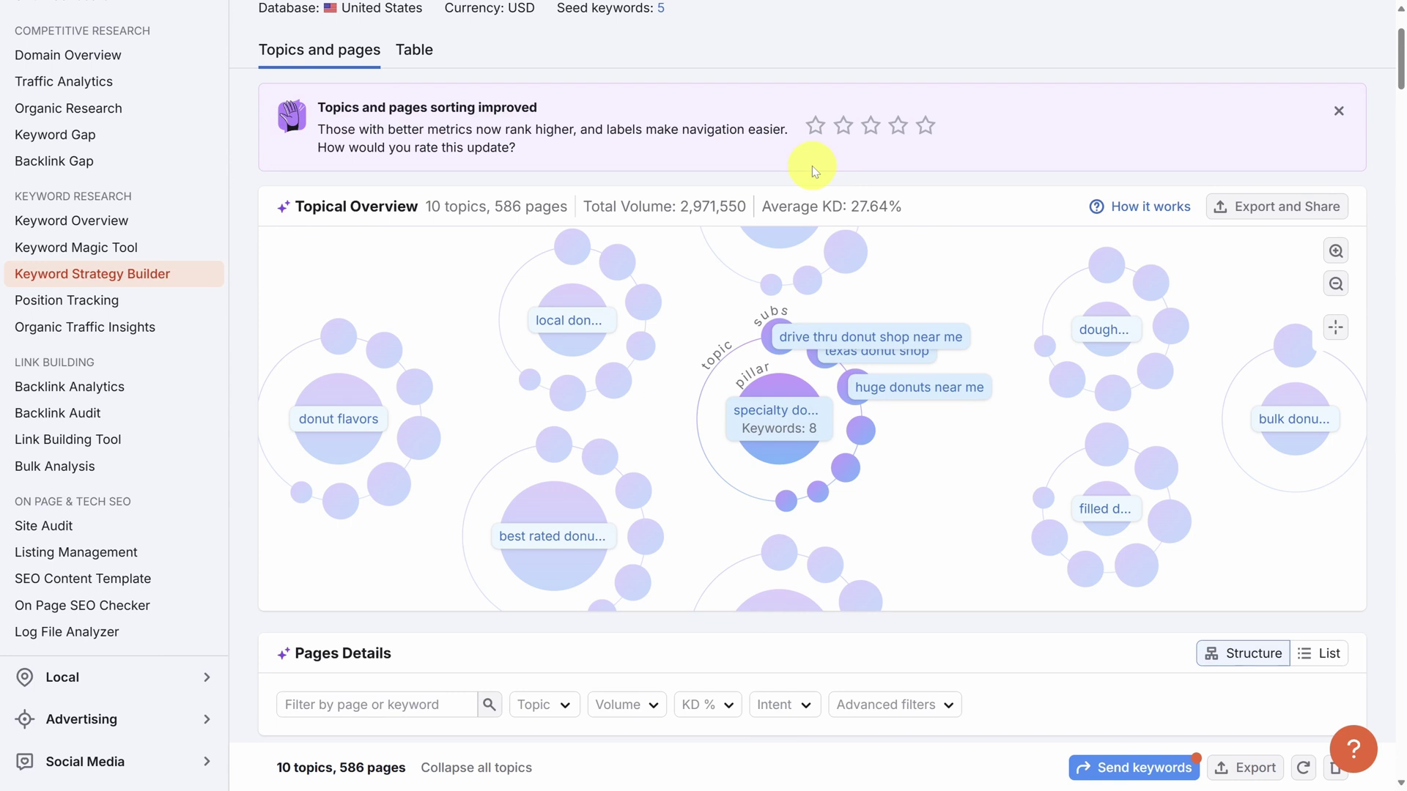
click(1145, 213)
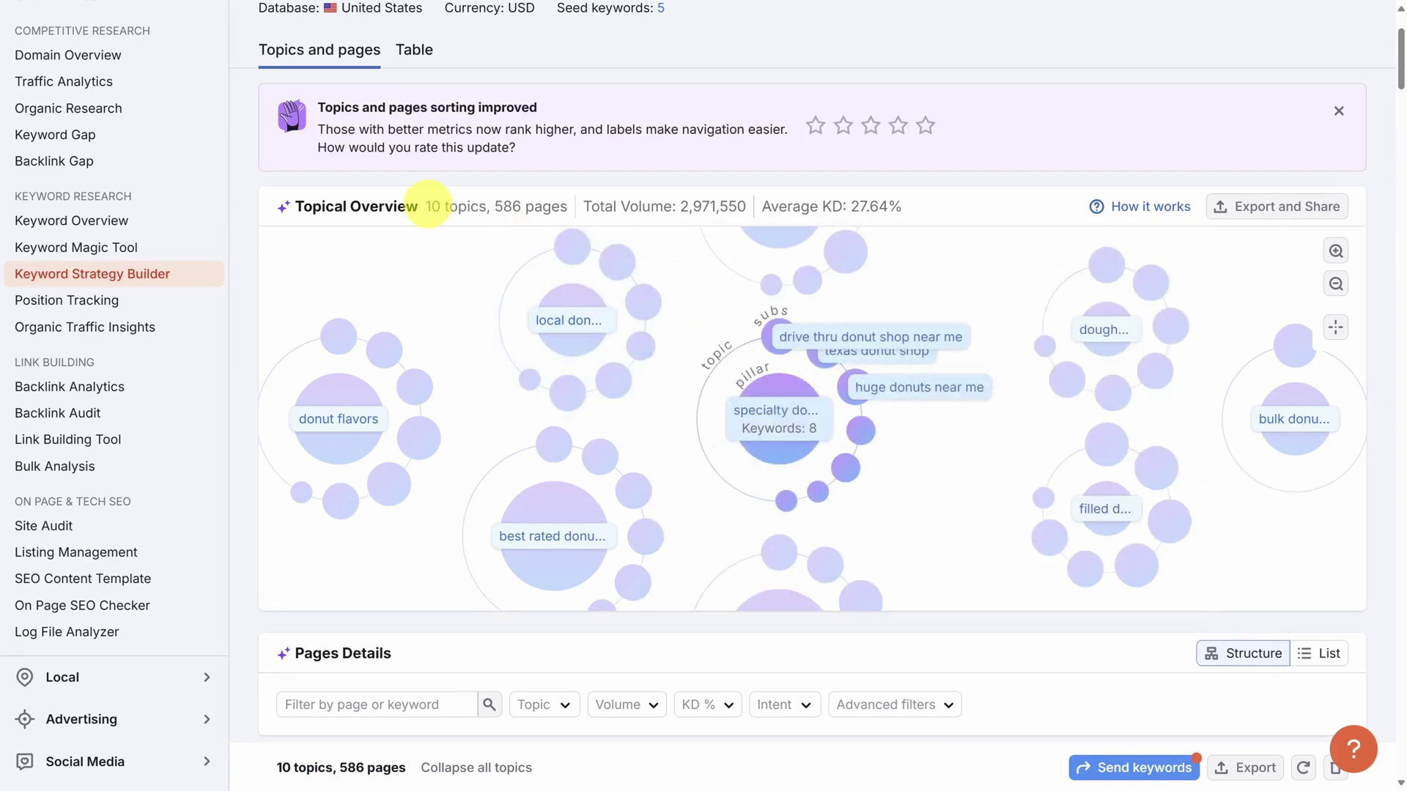
drag(427, 206, 483, 213)
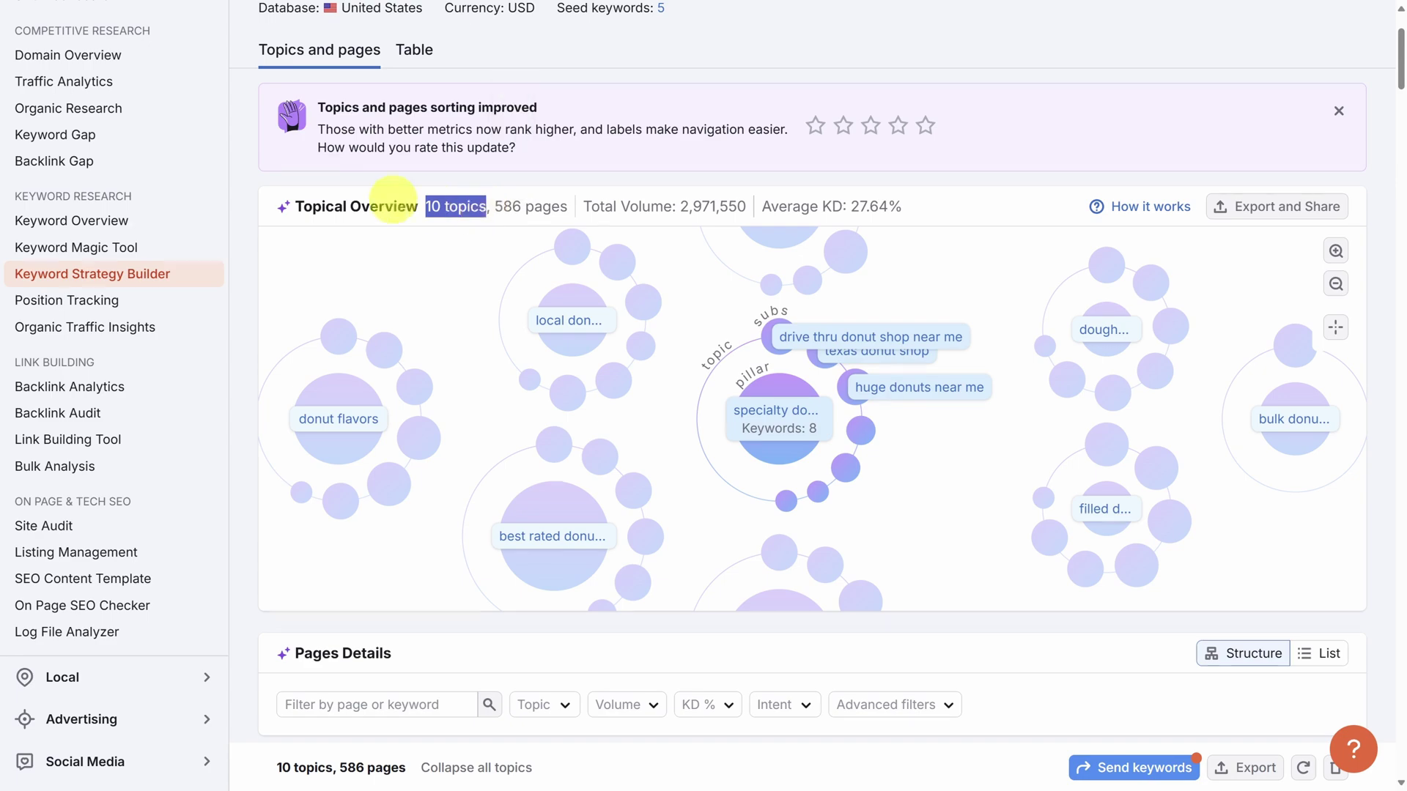
scroll(235, 195, down, 2)
scroll(240, 202, down, 7)
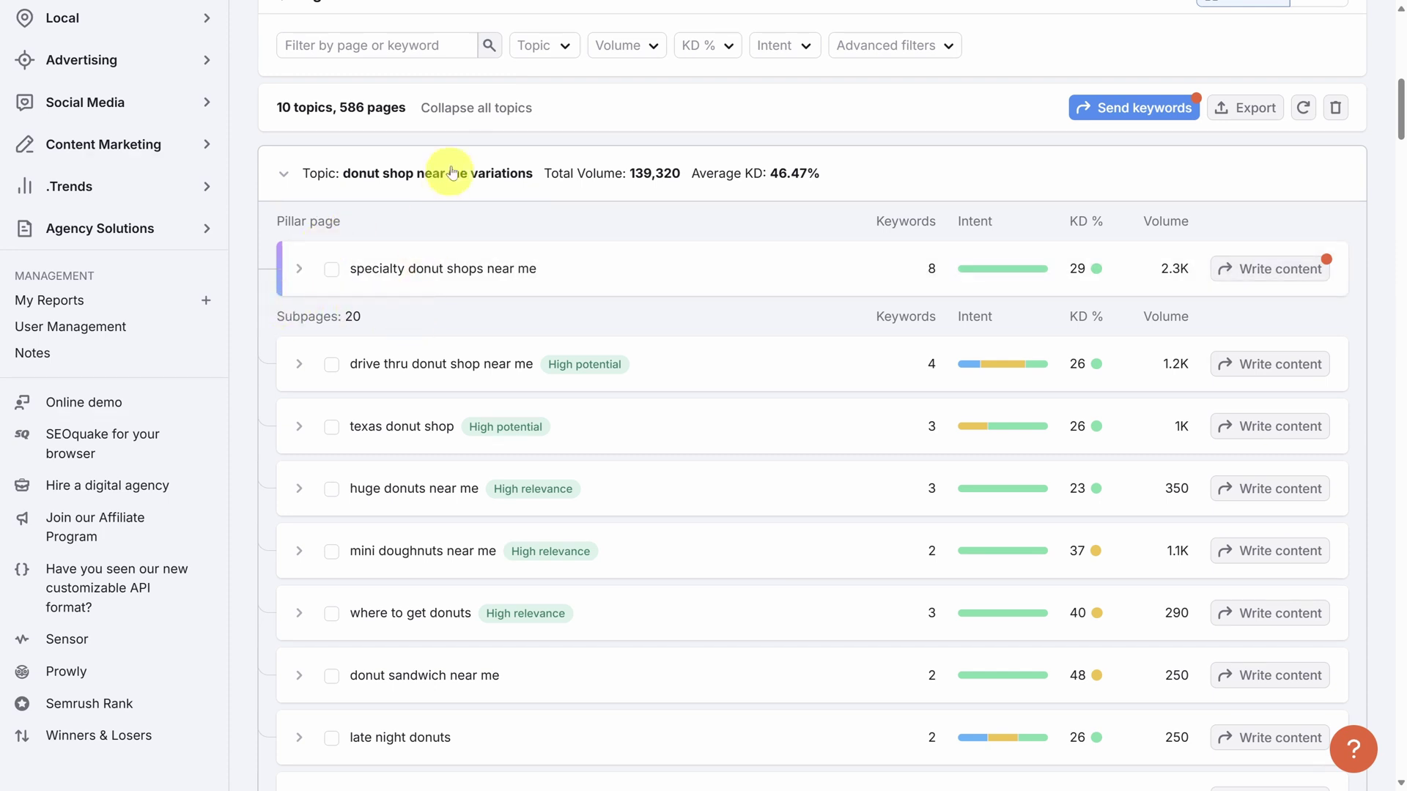
click(467, 110)
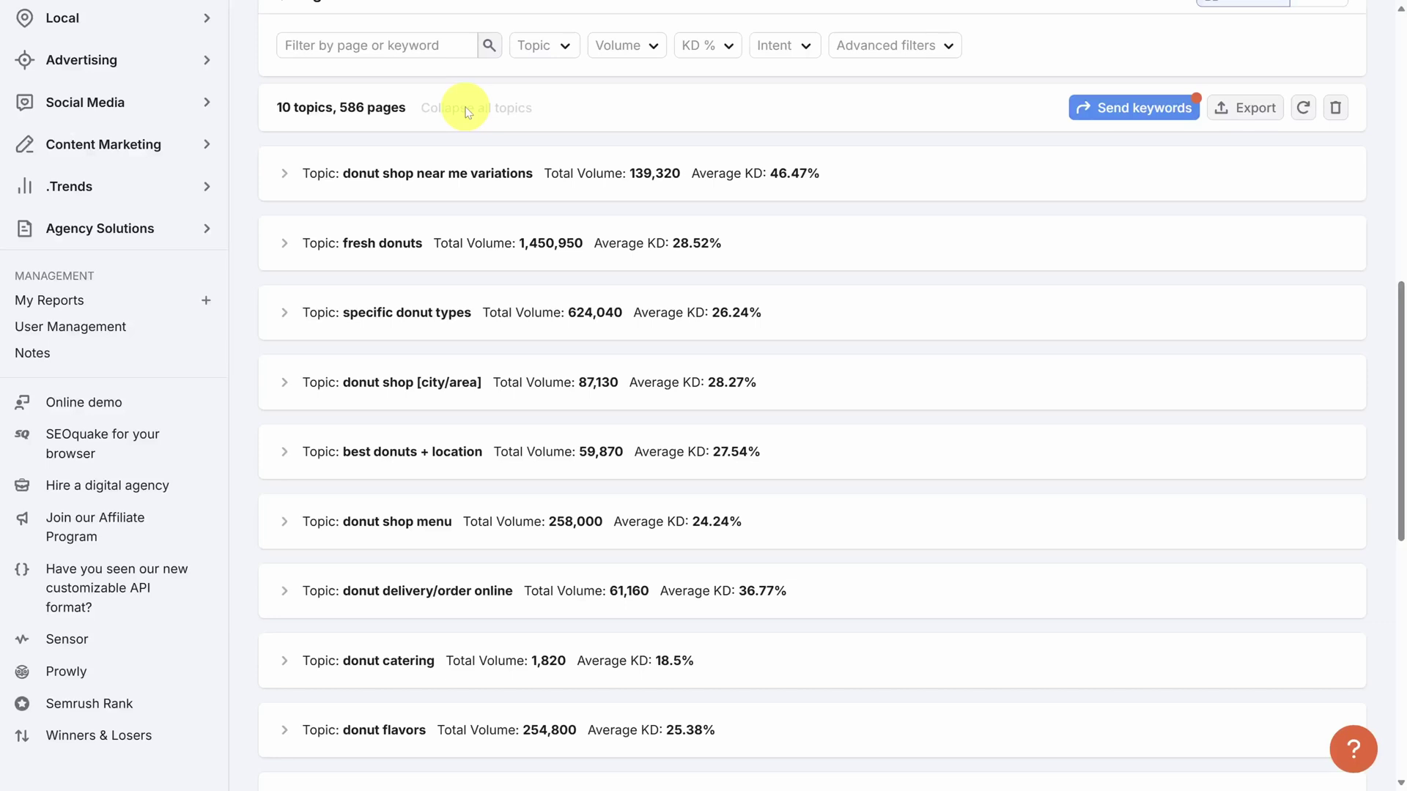
Scroll the collapsed topic list down to the 'fresh donuts' topic.
scroll(242, 200, down, 1)
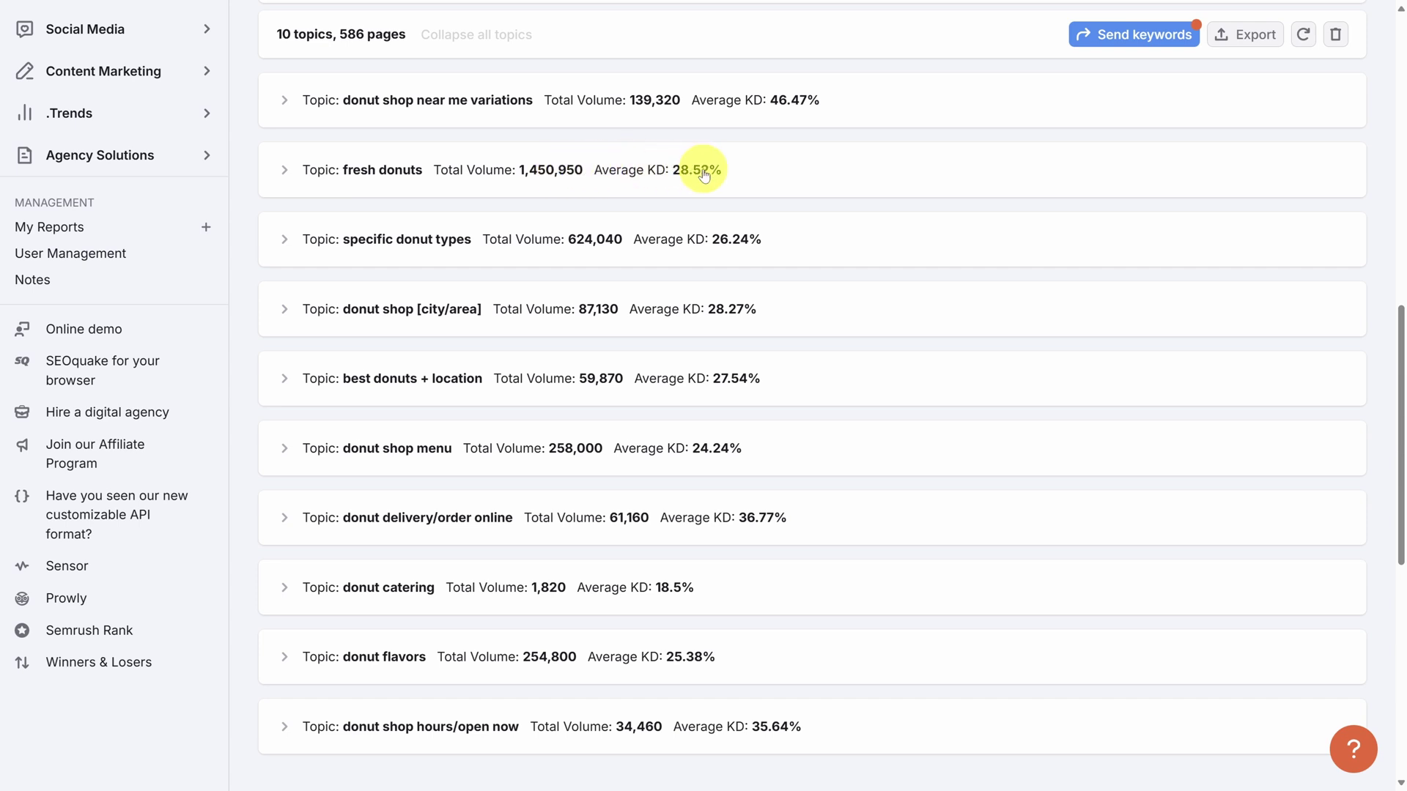
Expand the fresh donuts topic and briefly view the doughnuts bakery pillar page's keywords.
click(285, 172)
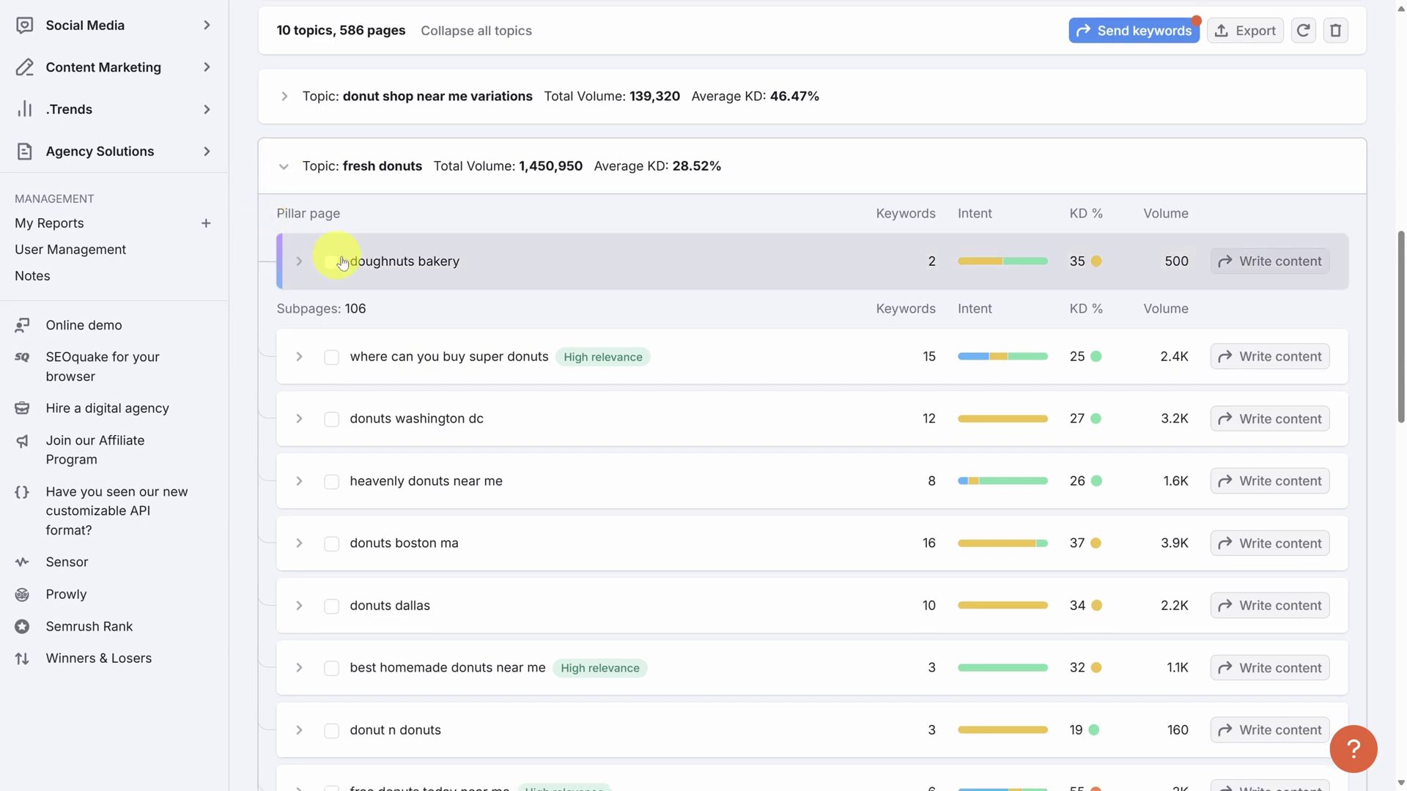
scroll(432, 381, down, 6)
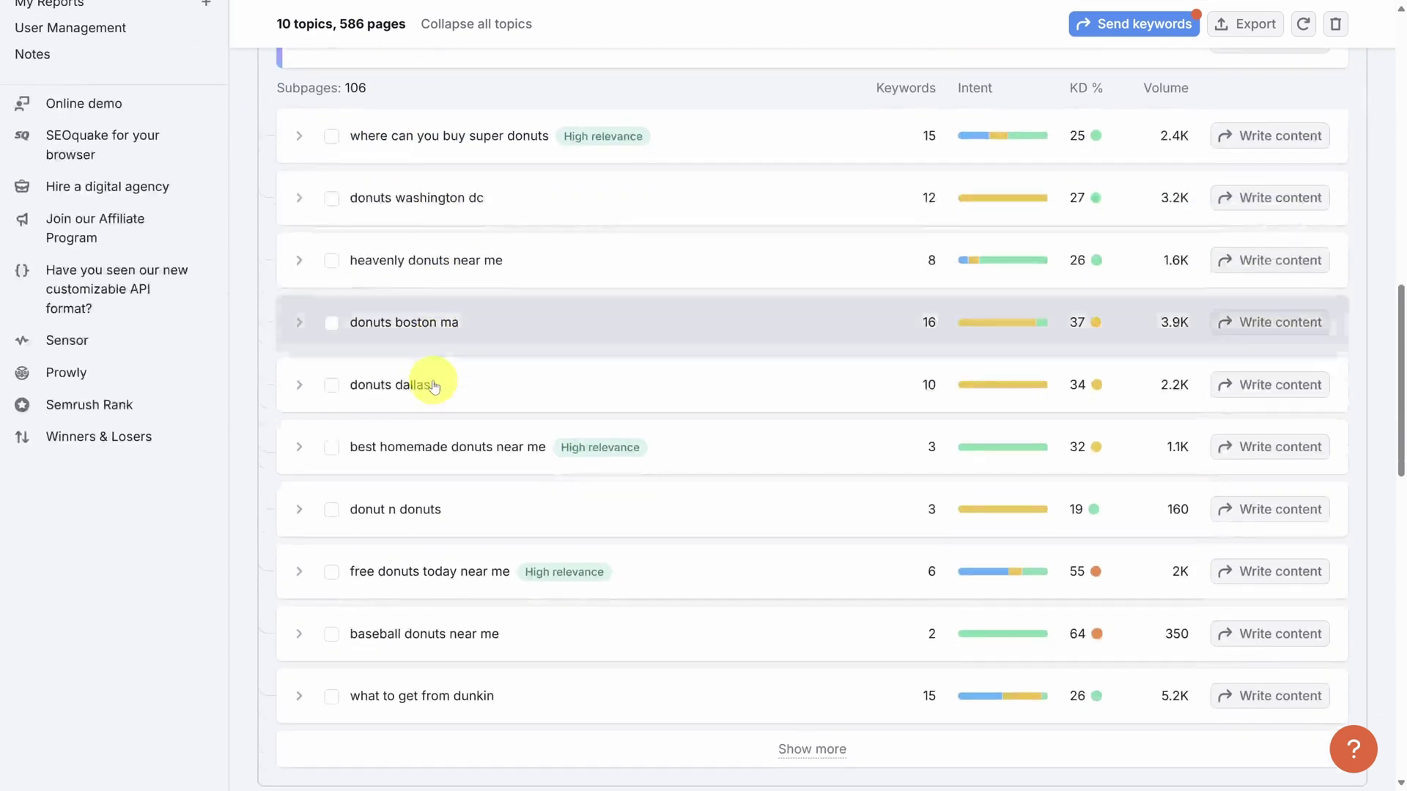
scroll(434, 396, up, 4)
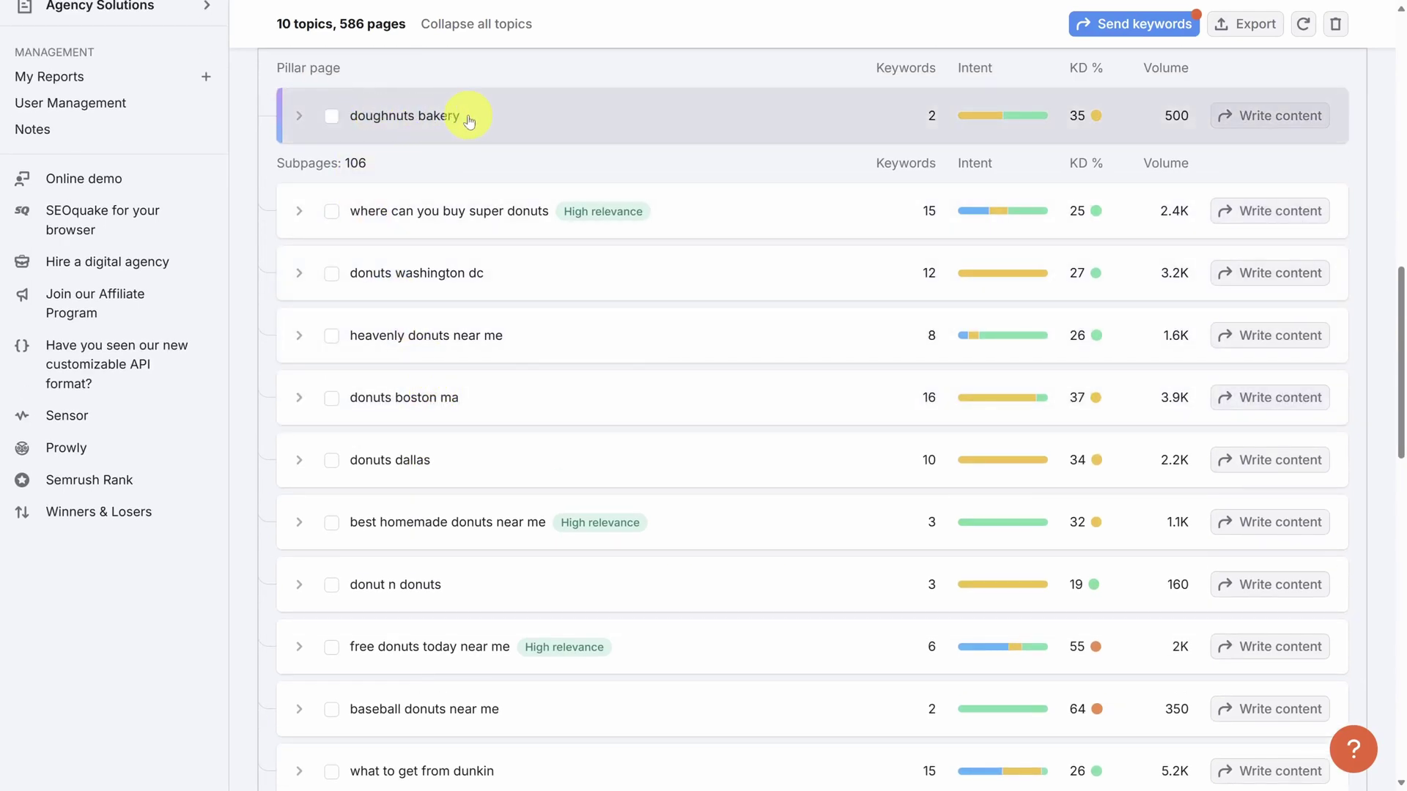
click(299, 115)
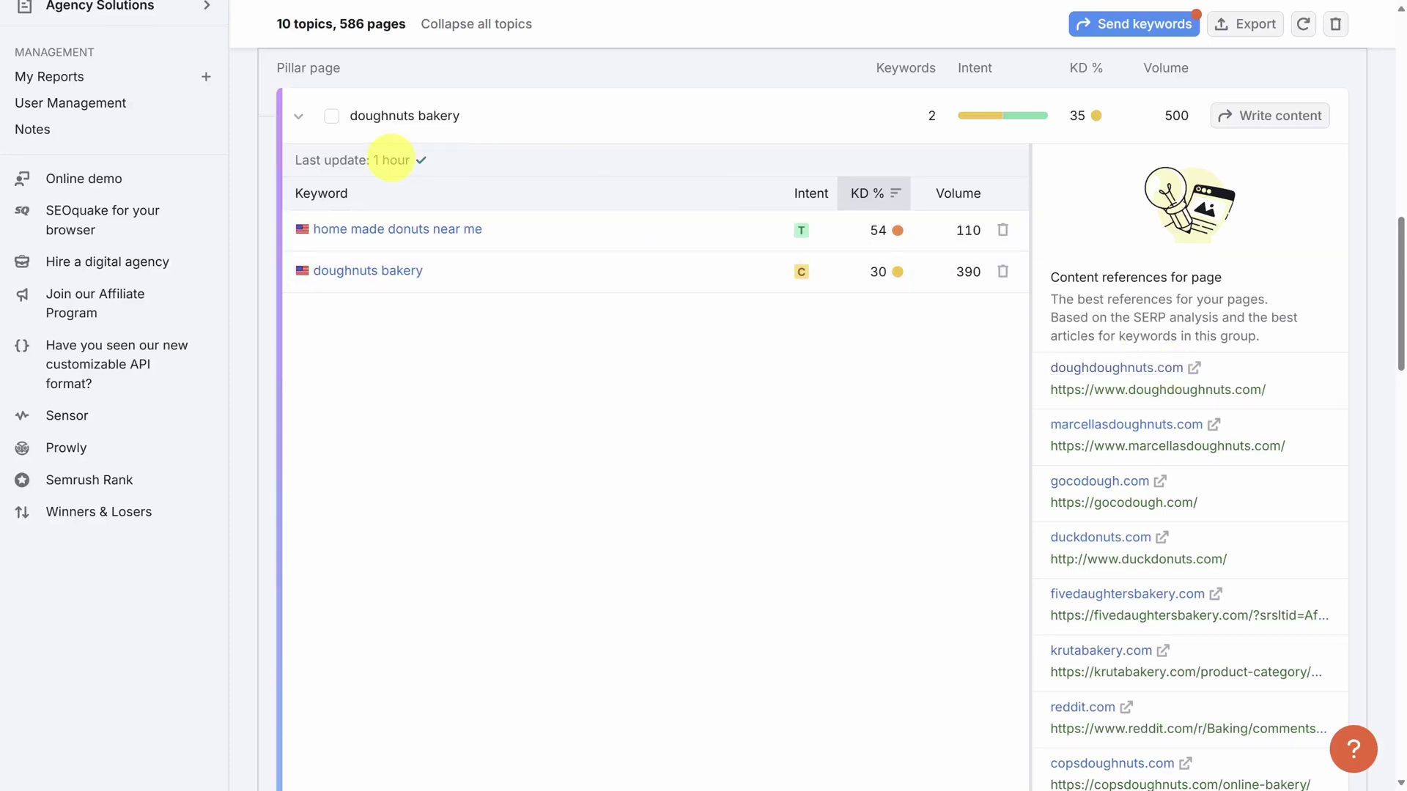
click(298, 116)
scroll(264, 192, down, 1)
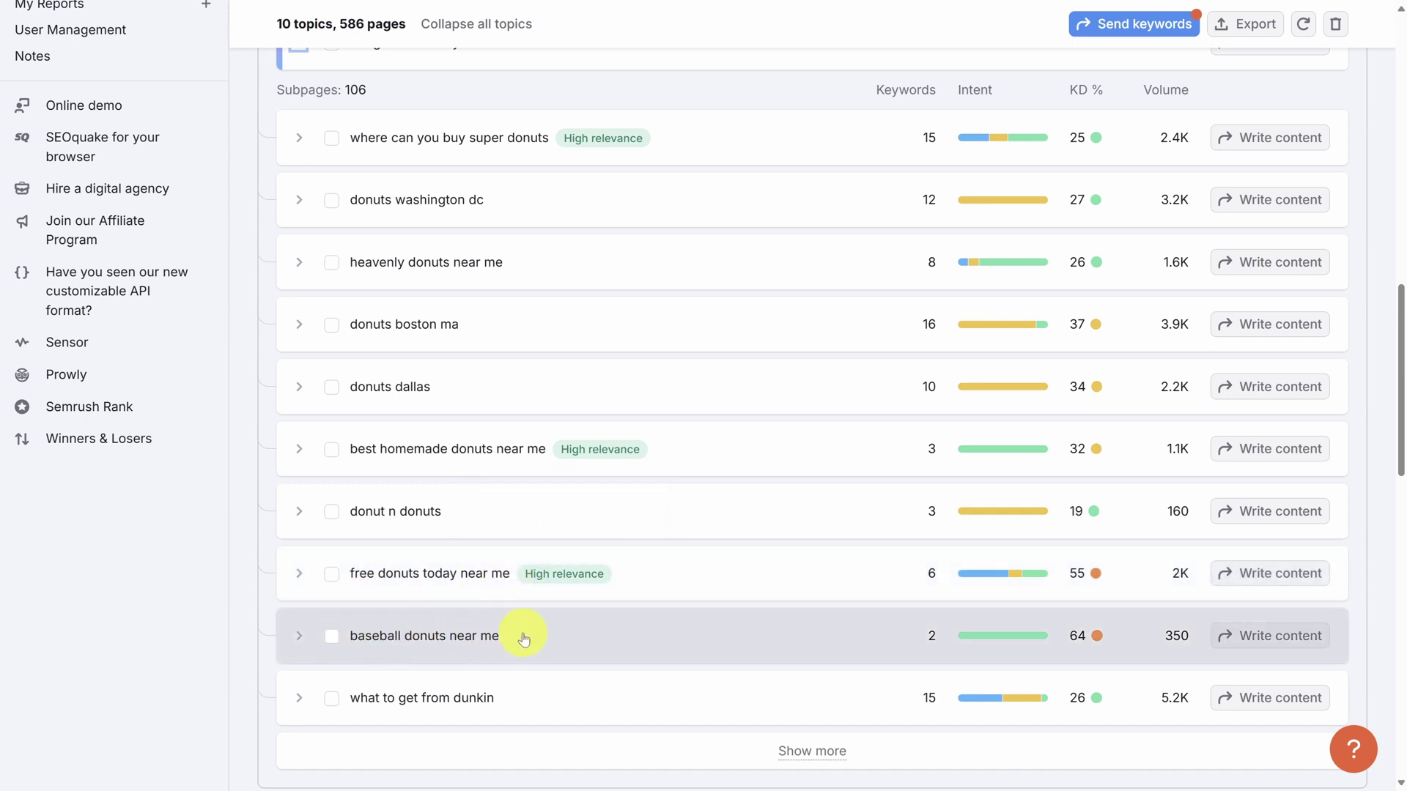
Load more fresh donuts subpages and scroll through the list.
click(751, 758)
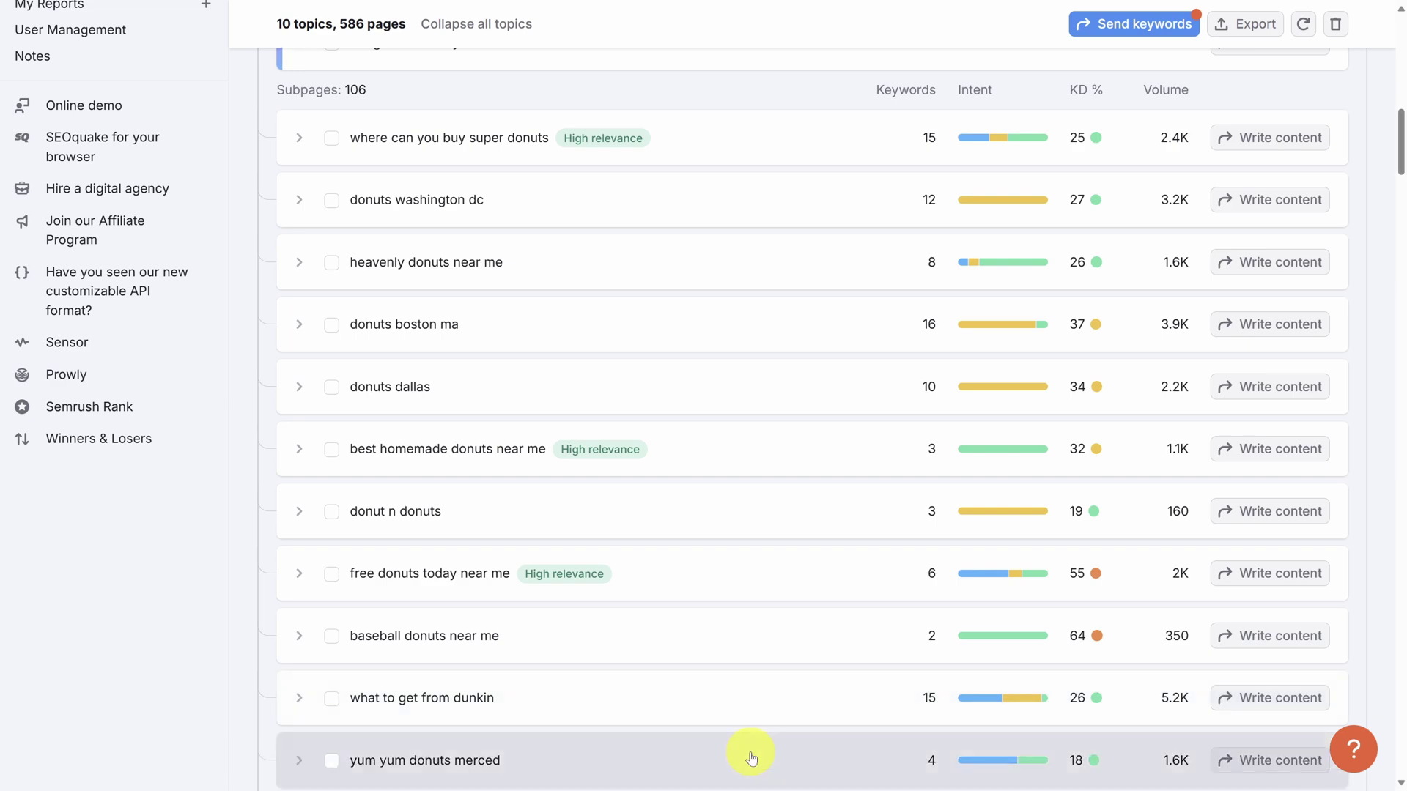
scroll(751, 758, down, 7)
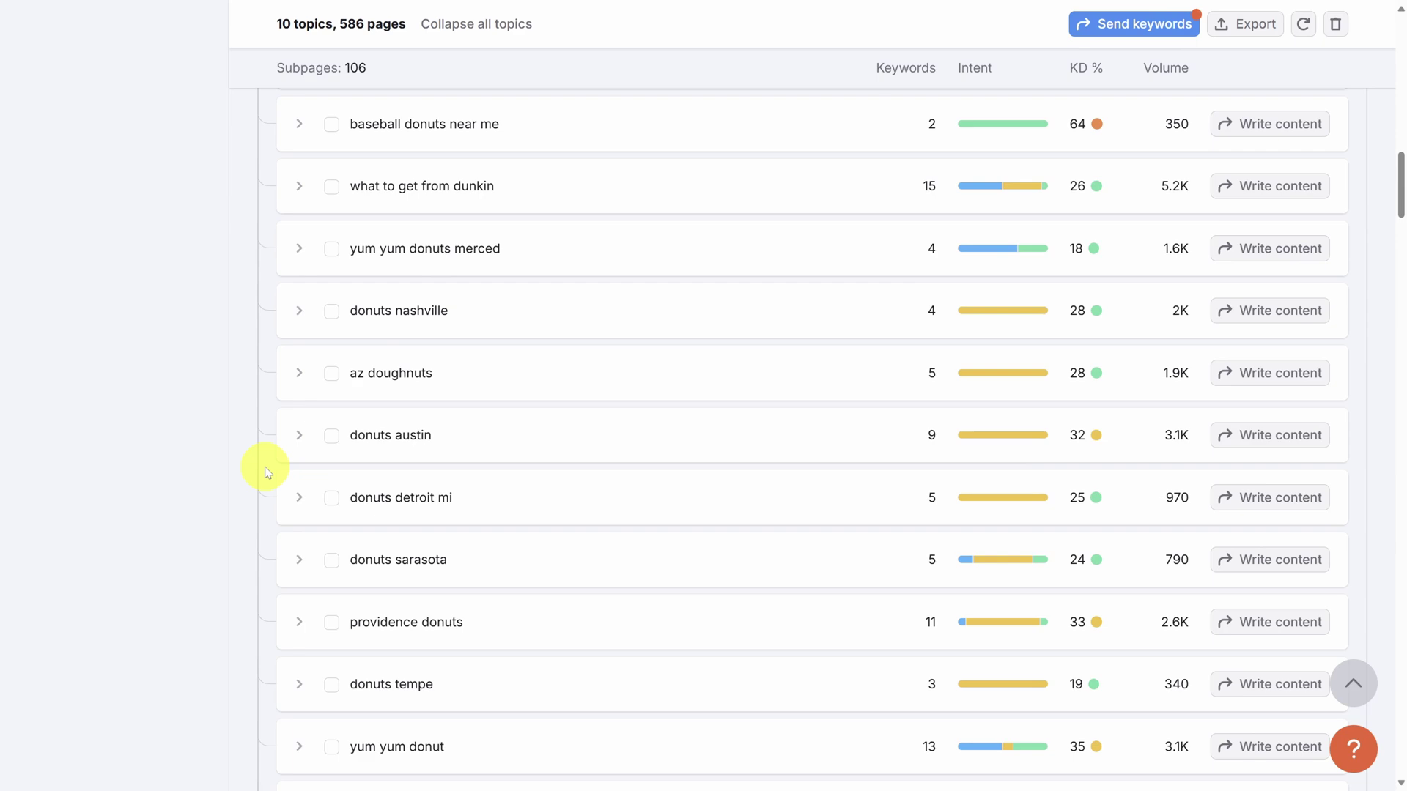
scroll(267, 471, up, 15)
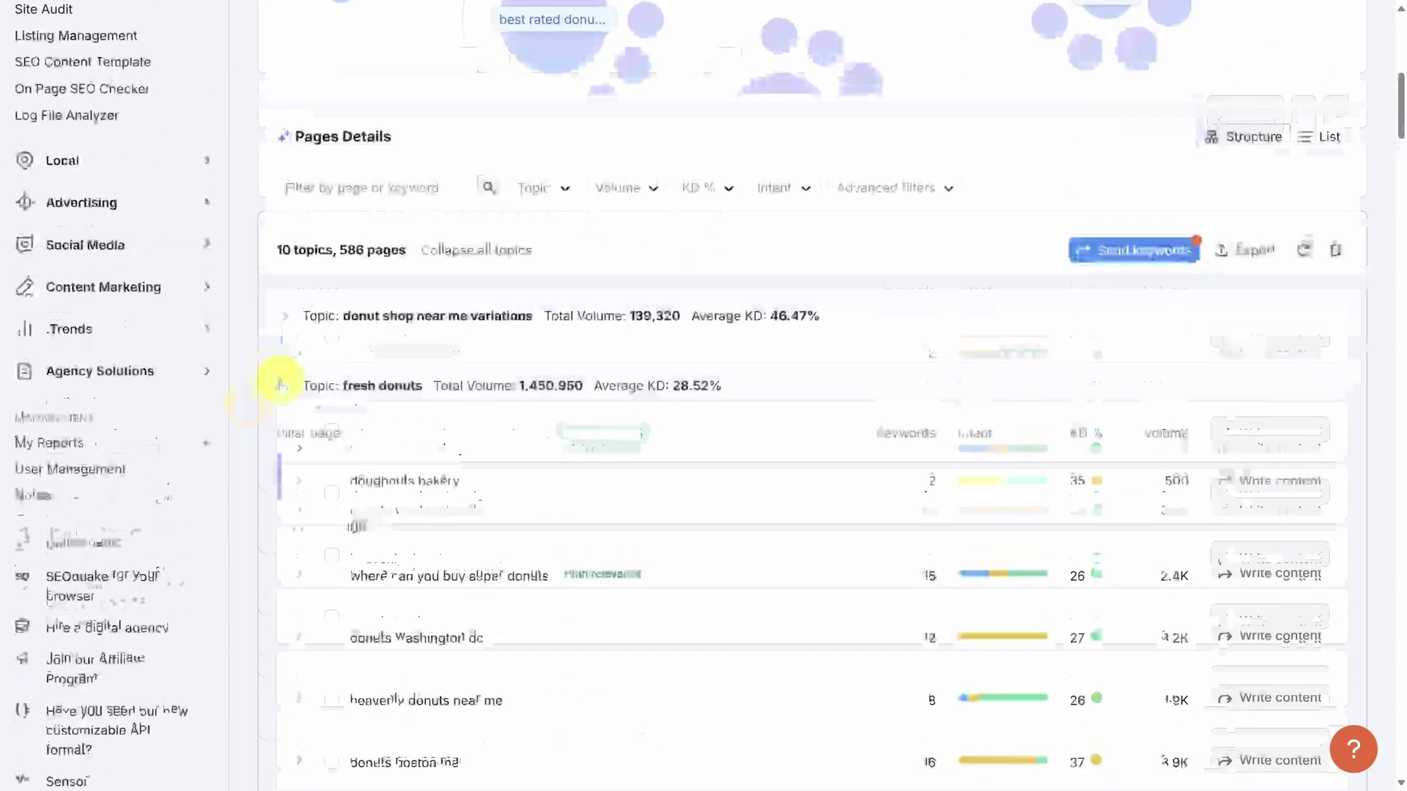
Collapse fresh donuts, expand specific donut types, and bring up writing options for 'filled donuts near me'.
click(284, 387)
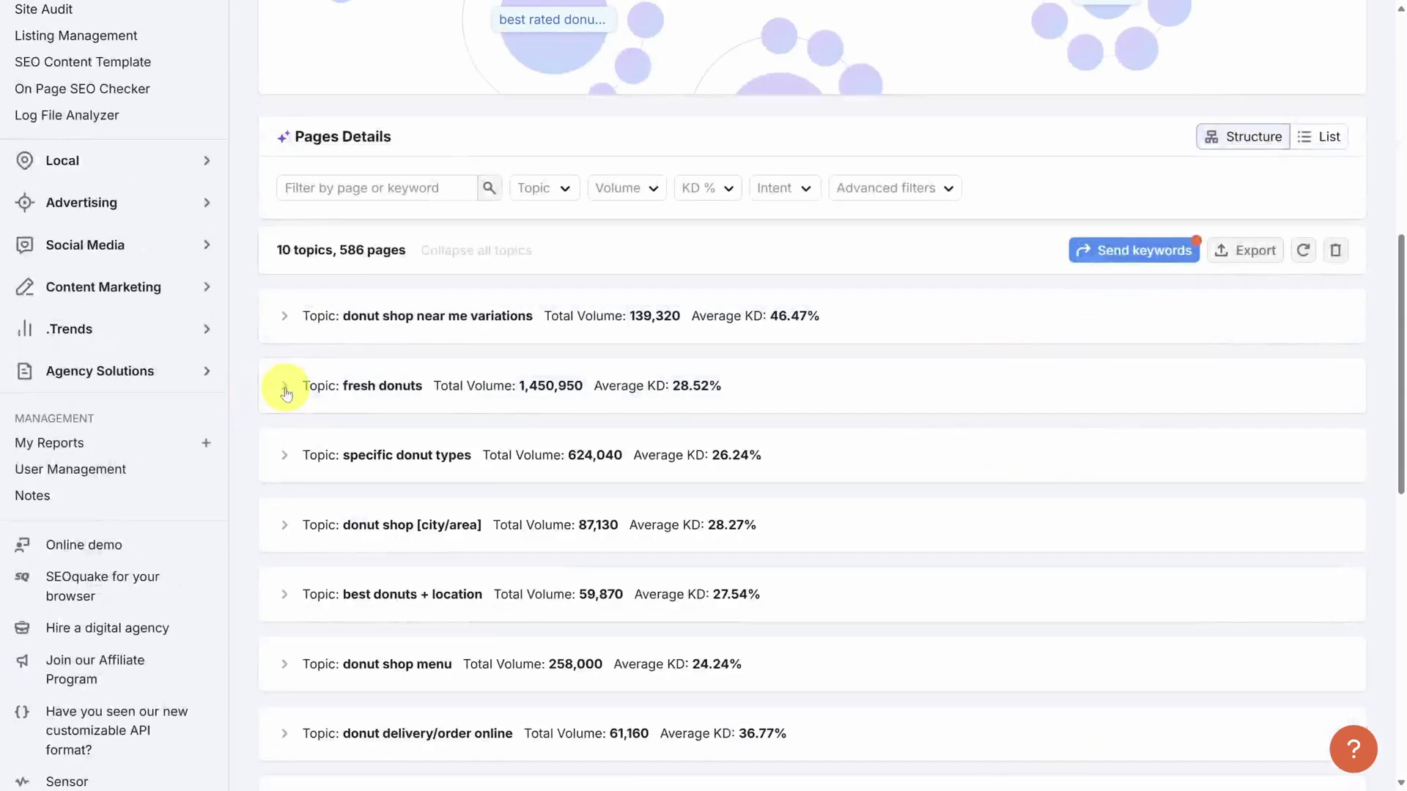
click(284, 459)
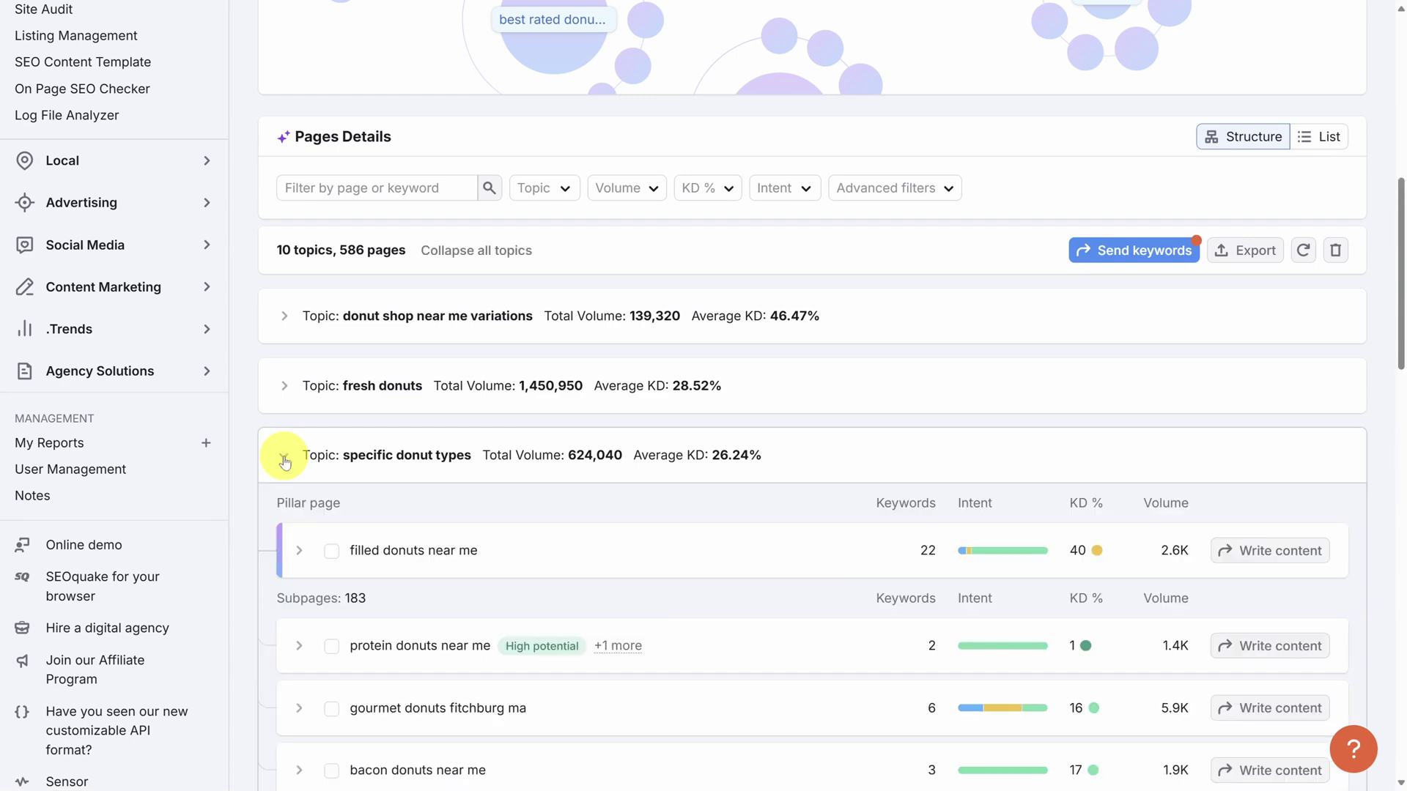
scroll(285, 462, down, 1)
scroll(285, 462, down, 4)
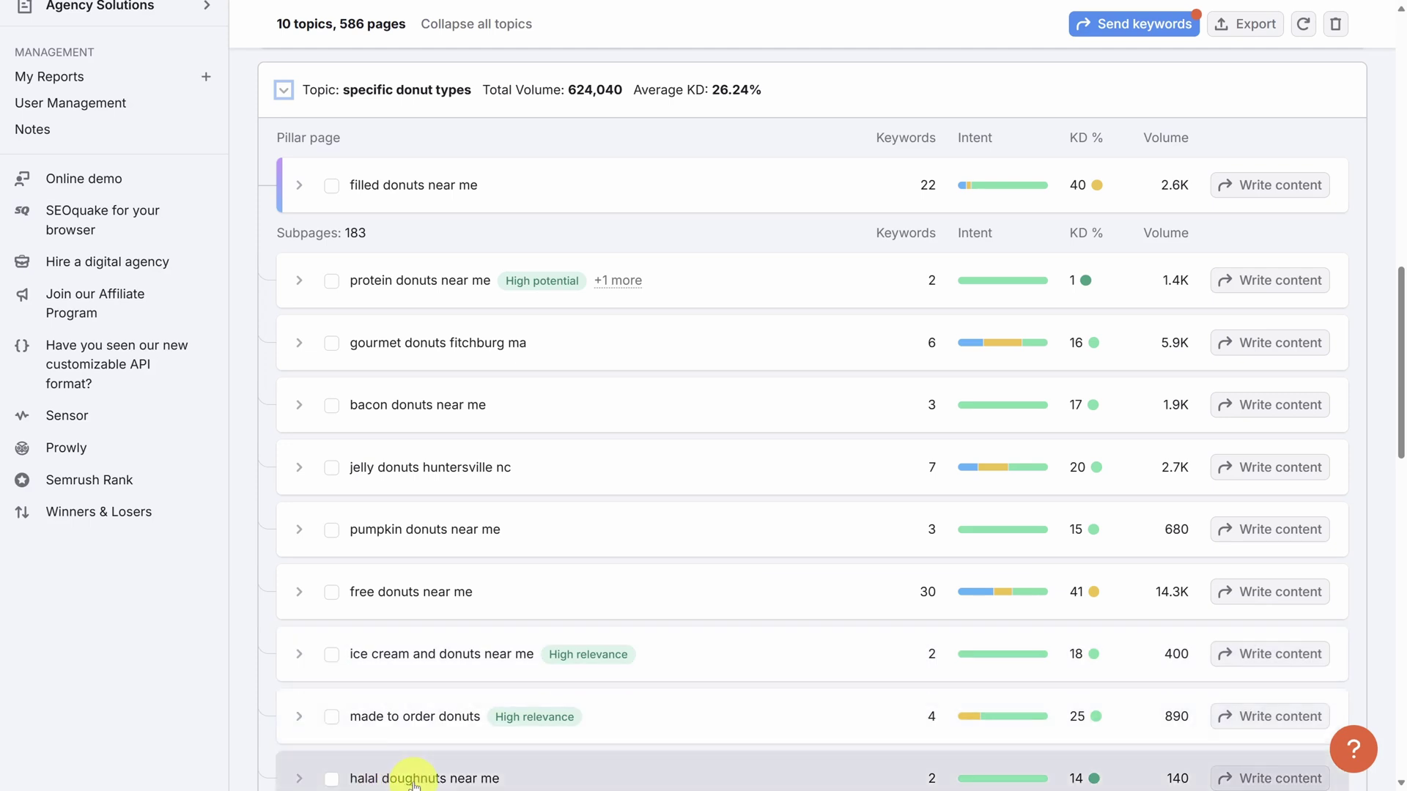
mouse_move(528, 721)
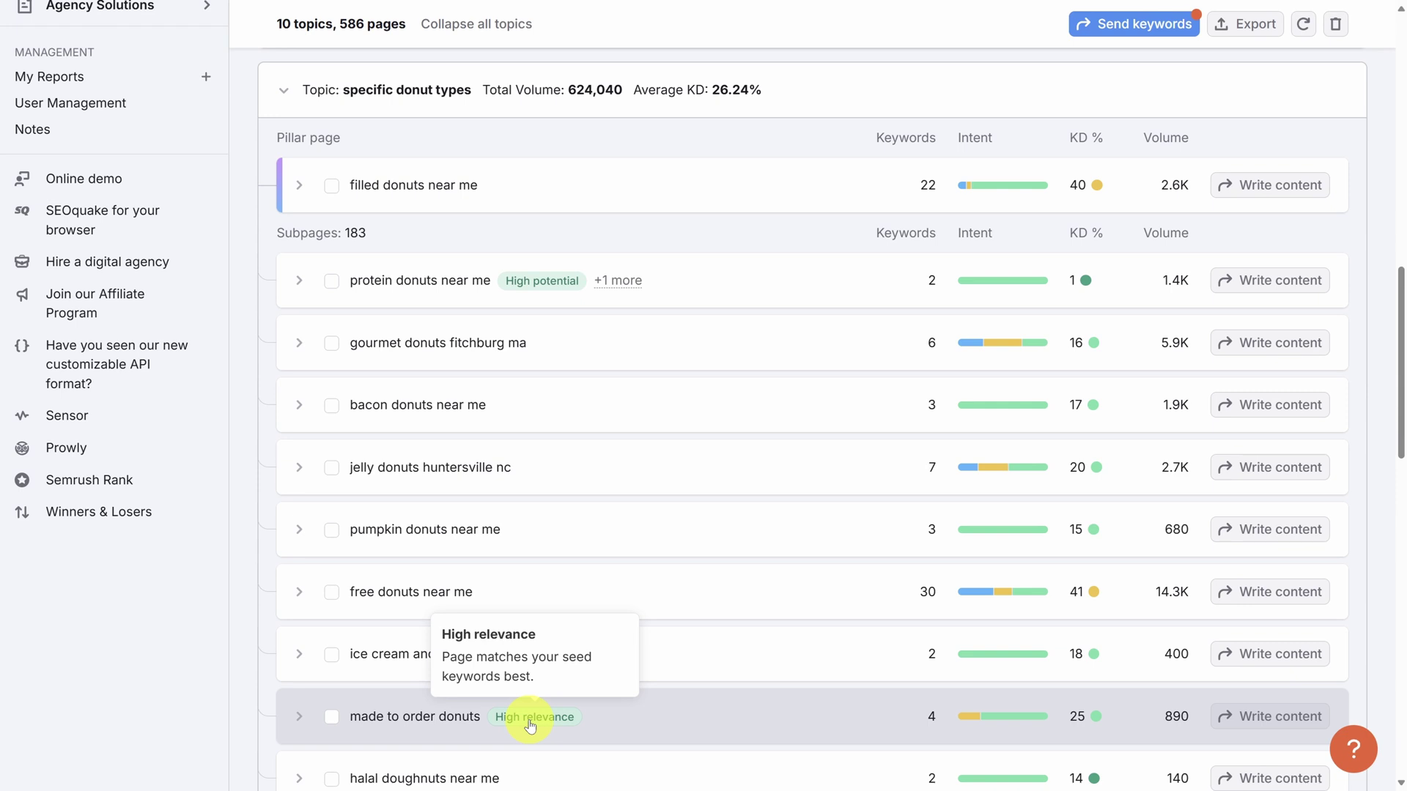
mouse_move(539, 286)
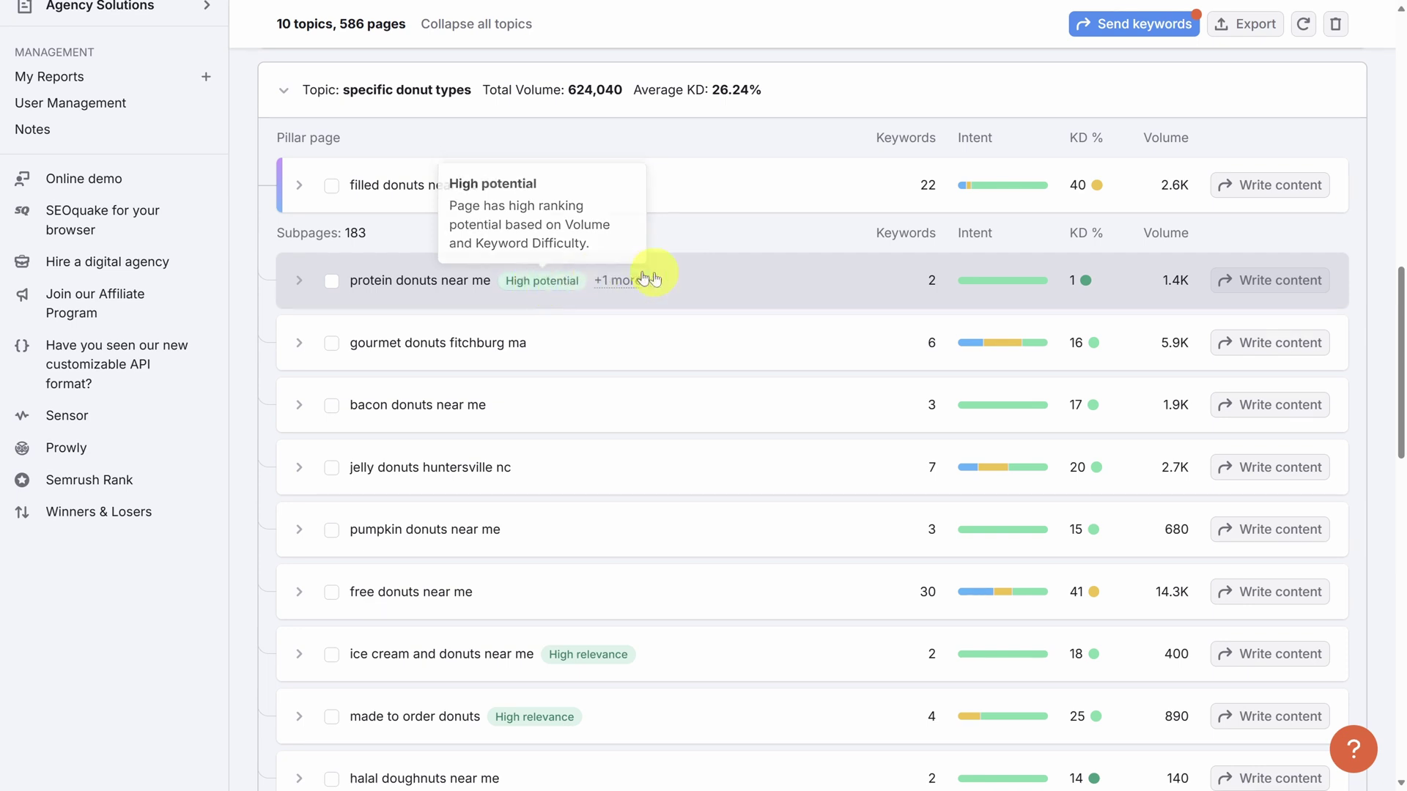
click(1258, 192)
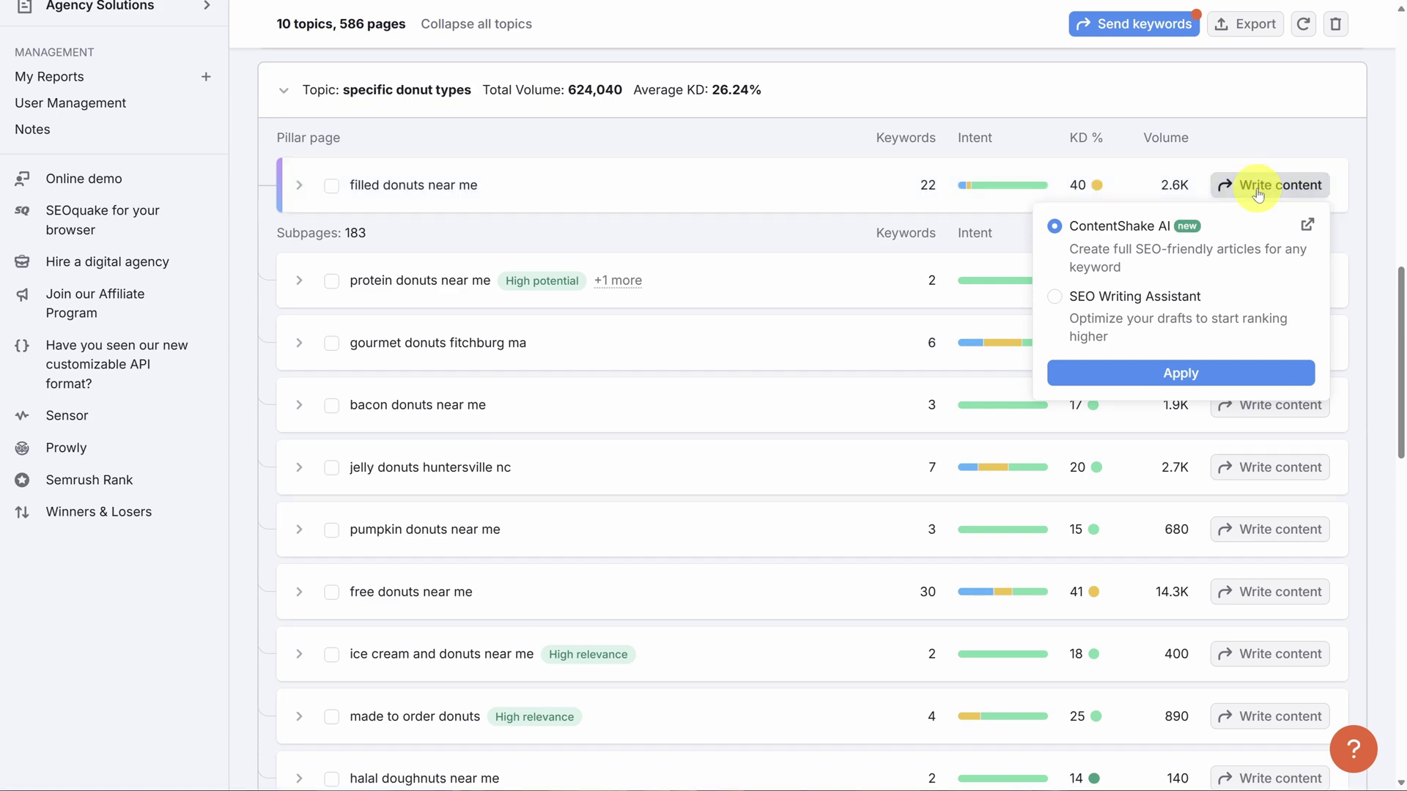
Send the 22 'filled donuts near me' keywords to SEO Writing Assistant for Desktop.
click(1055, 298)
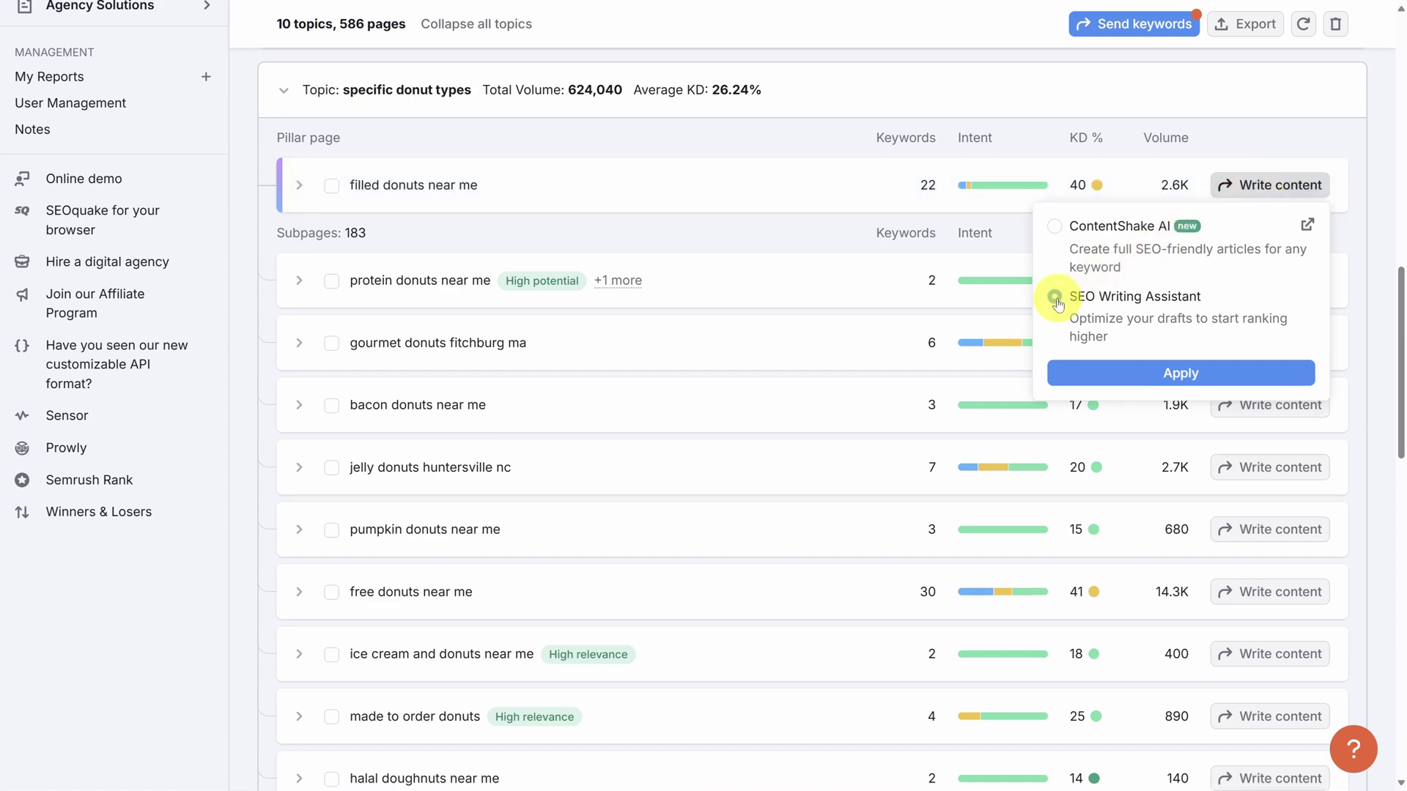
click(1130, 372)
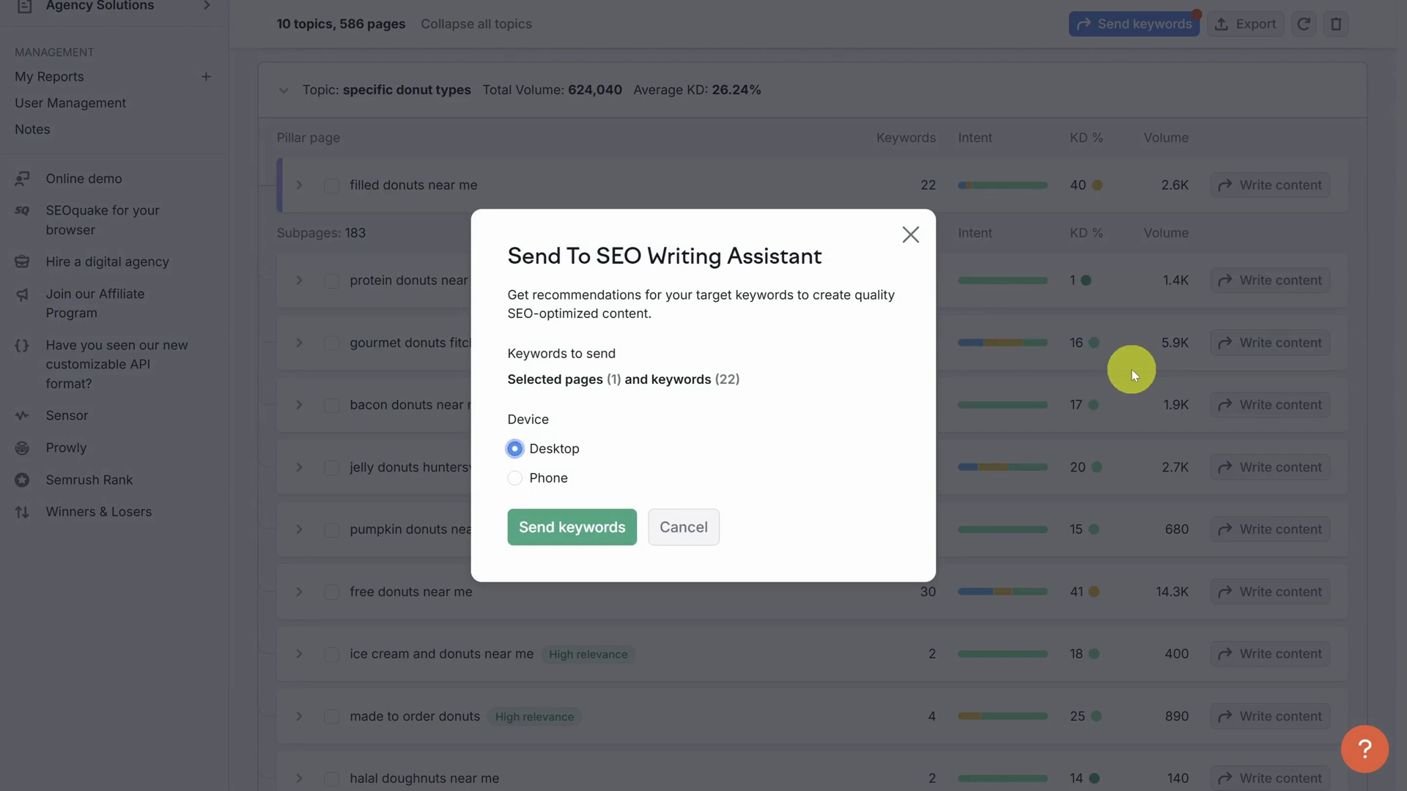
click(574, 530)
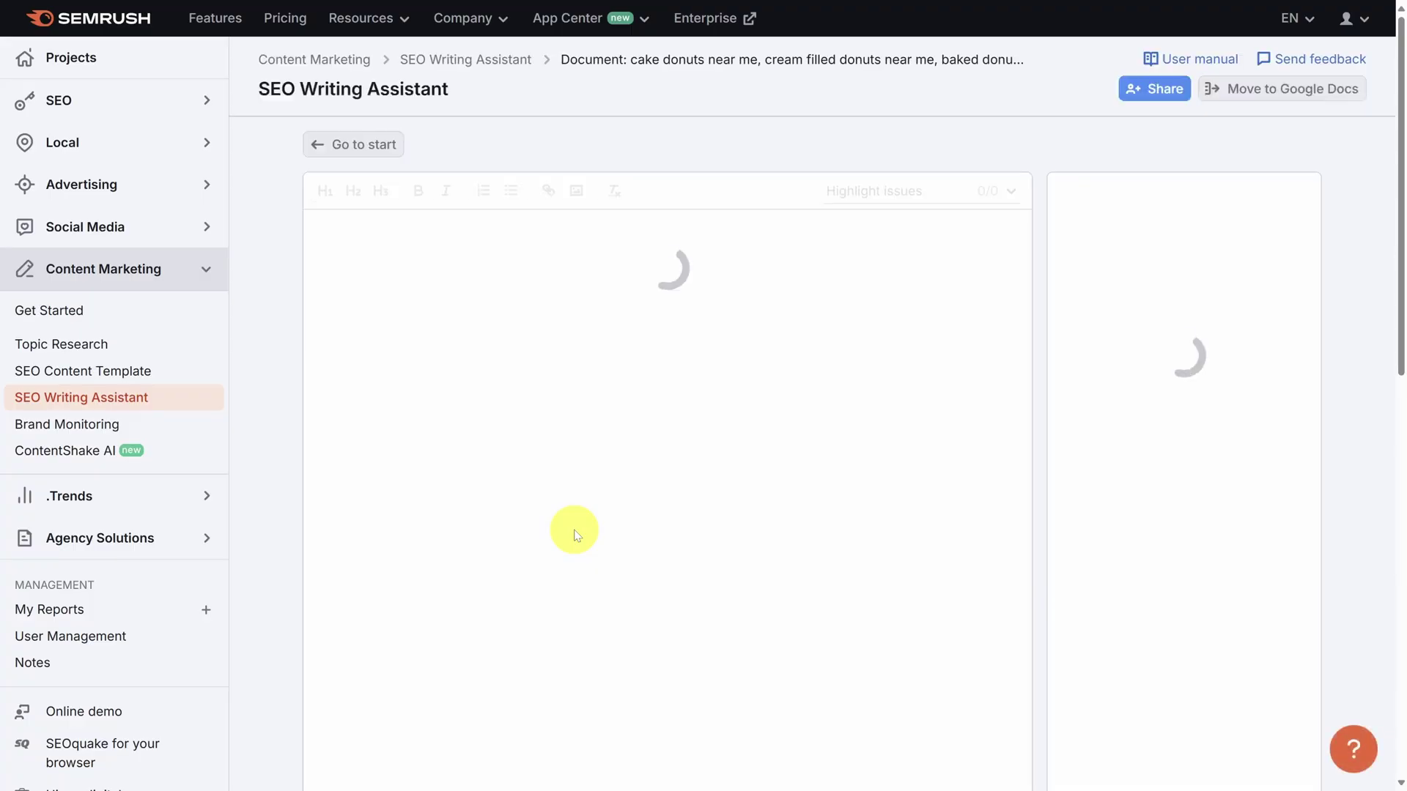
scroll(574, 533, down, 3)
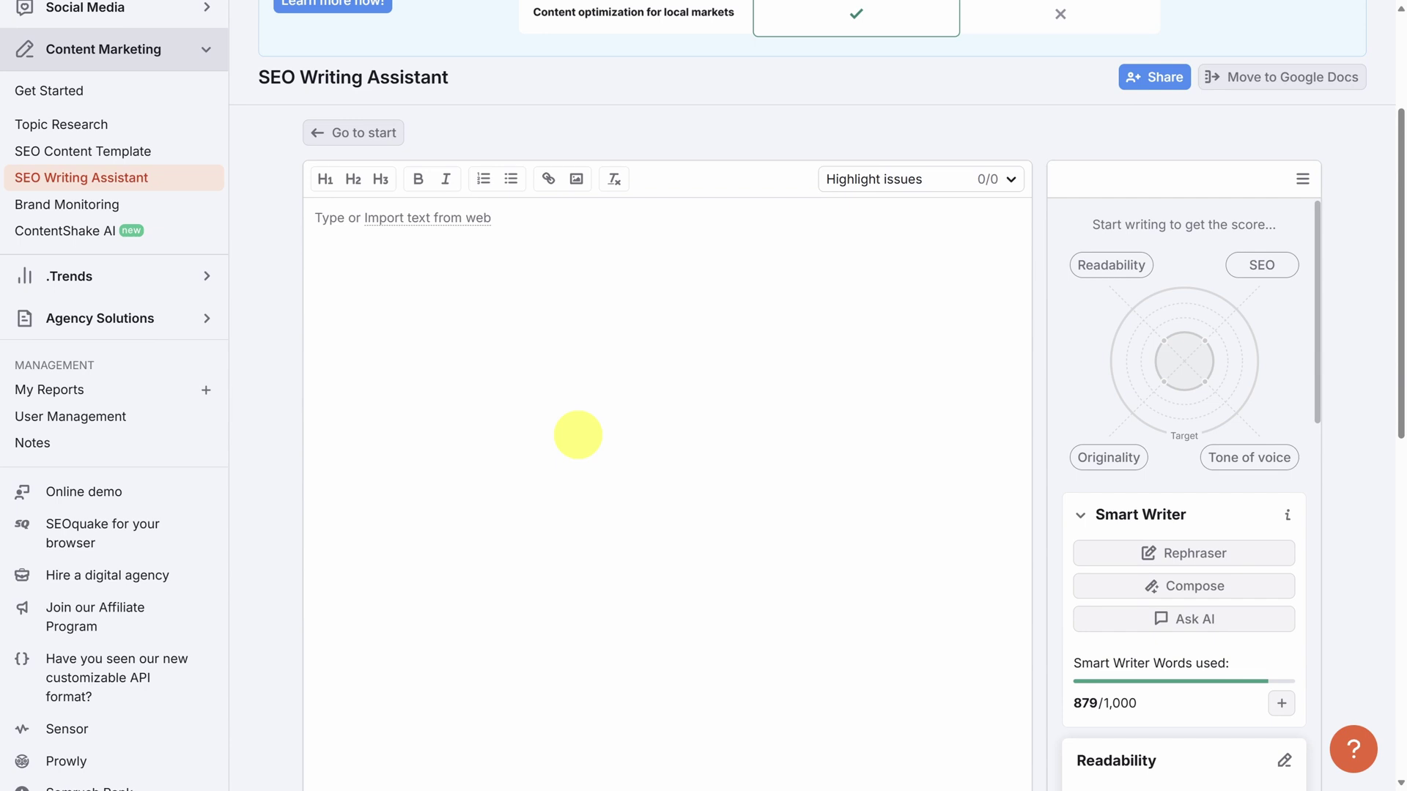
Paste the filled-donuts article into the editor and check its 6.1/10 score breakdown.
click(591, 335)
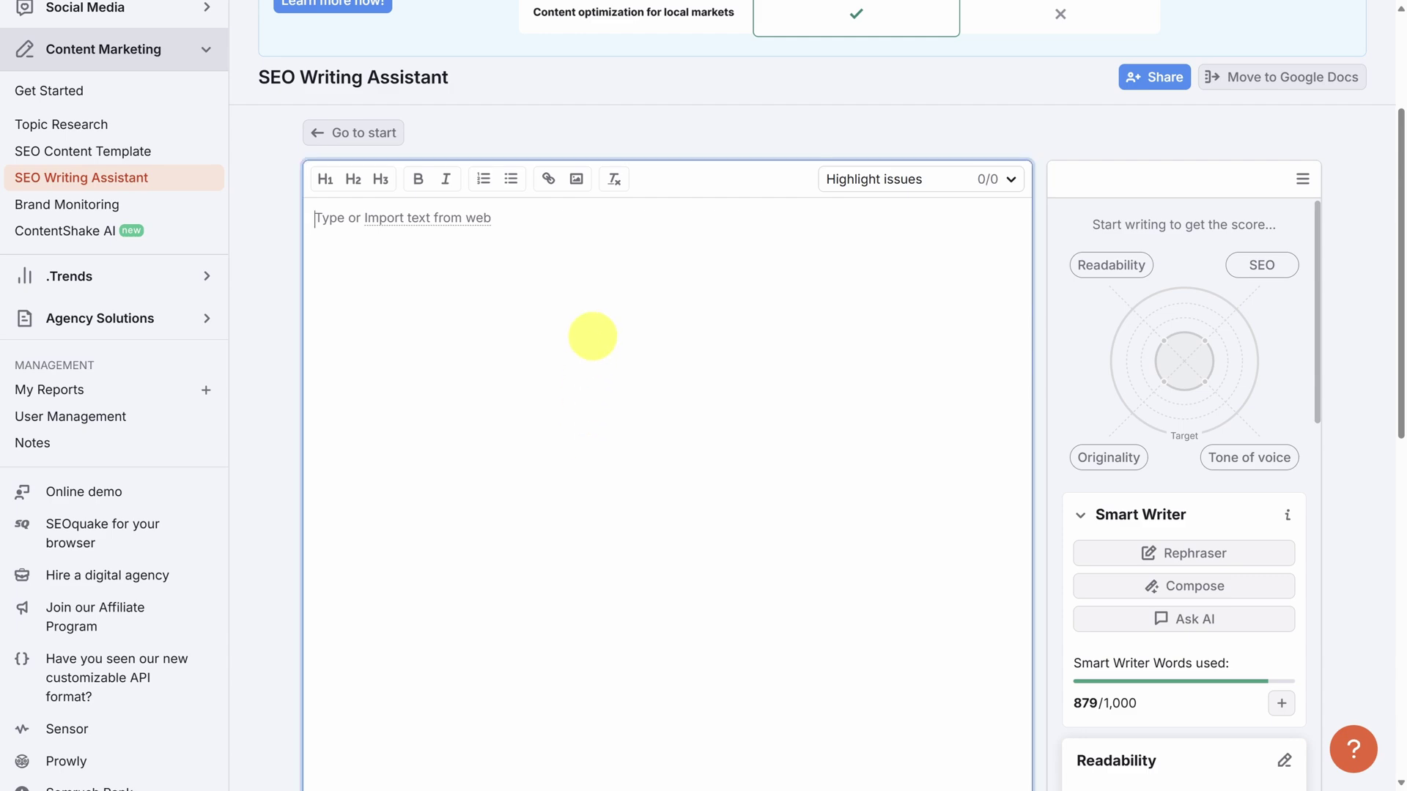
key(ctrl+v)
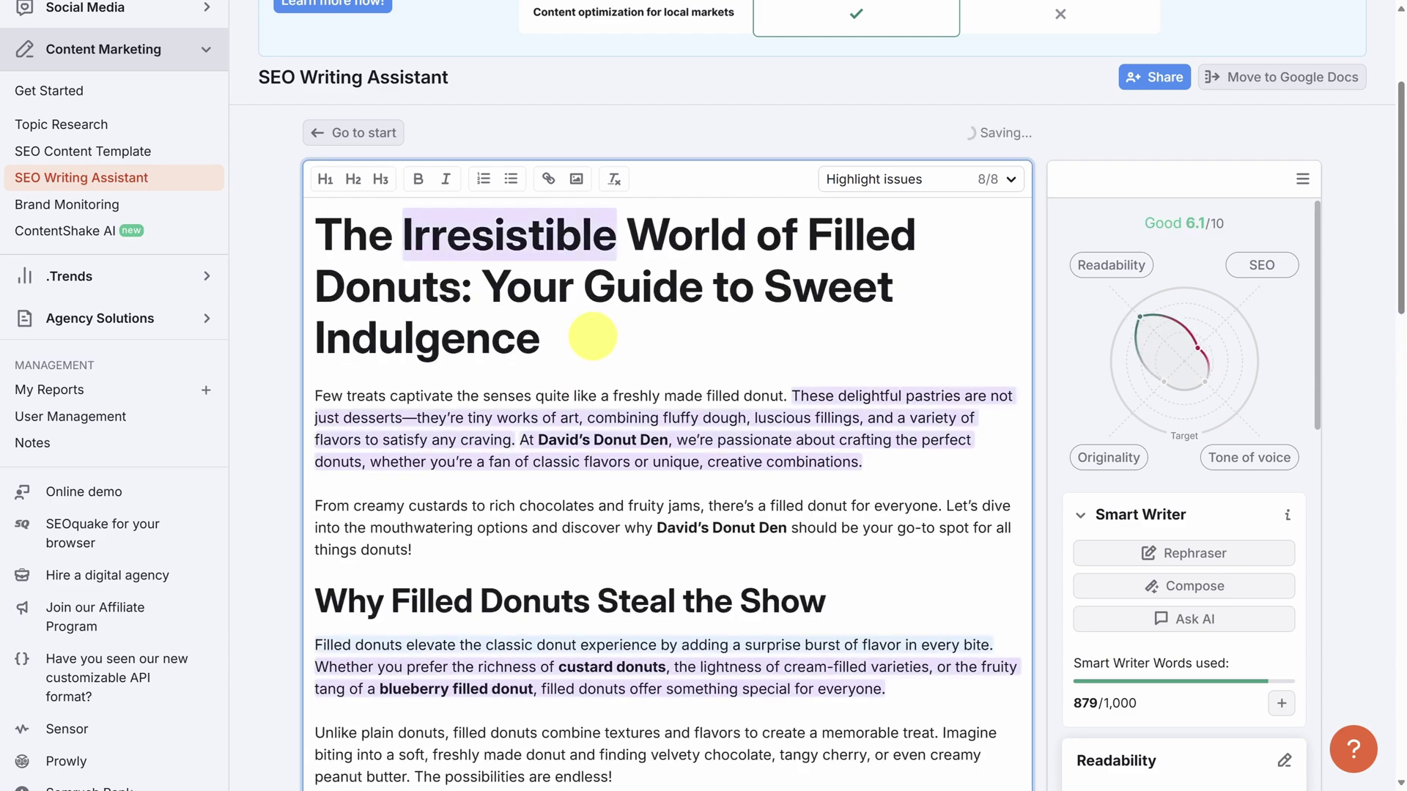
click(1129, 238)
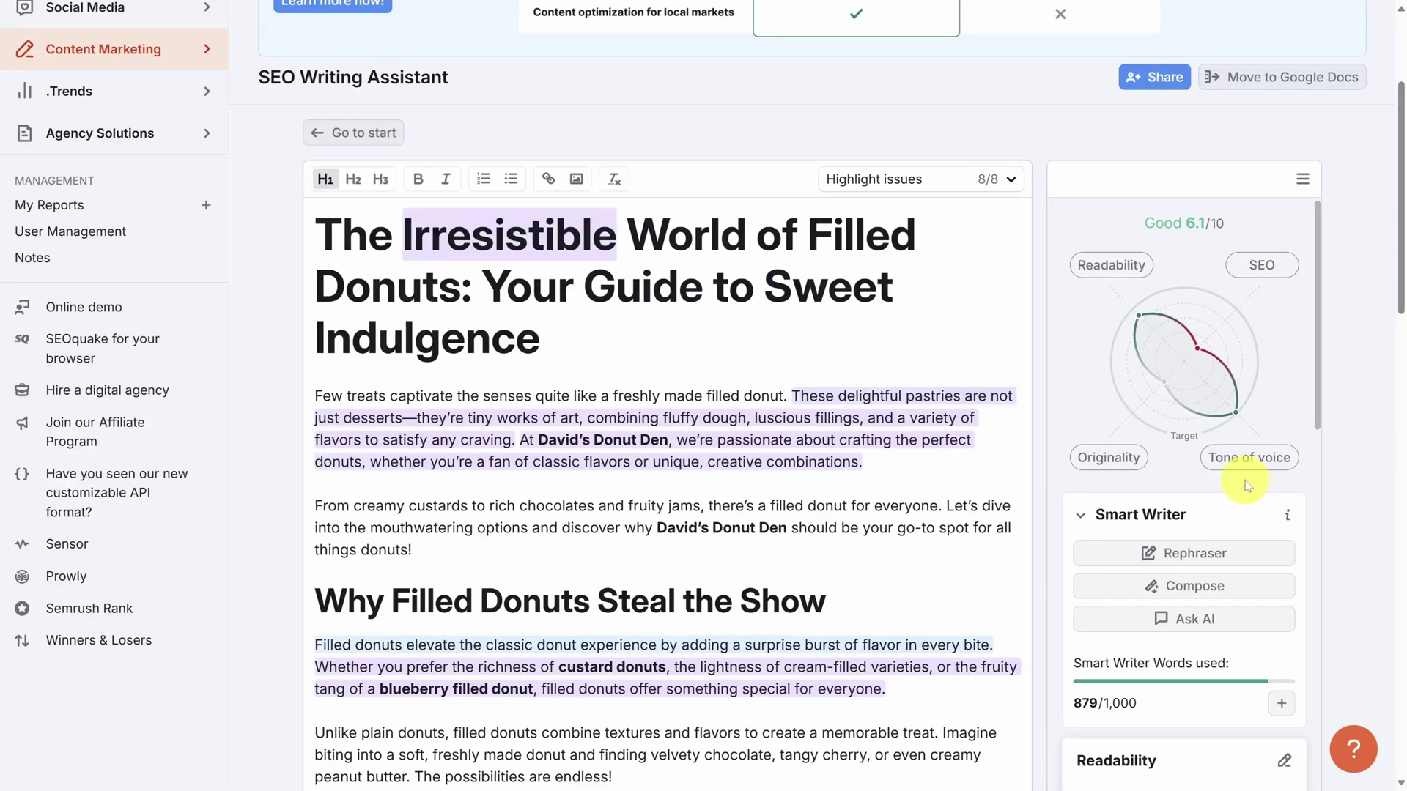
click(1106, 266)
Review the readability issues, then select the paragraph from 'These delightful pastries' to 'combinations.'.
scroll(1084, 274, down, 6)
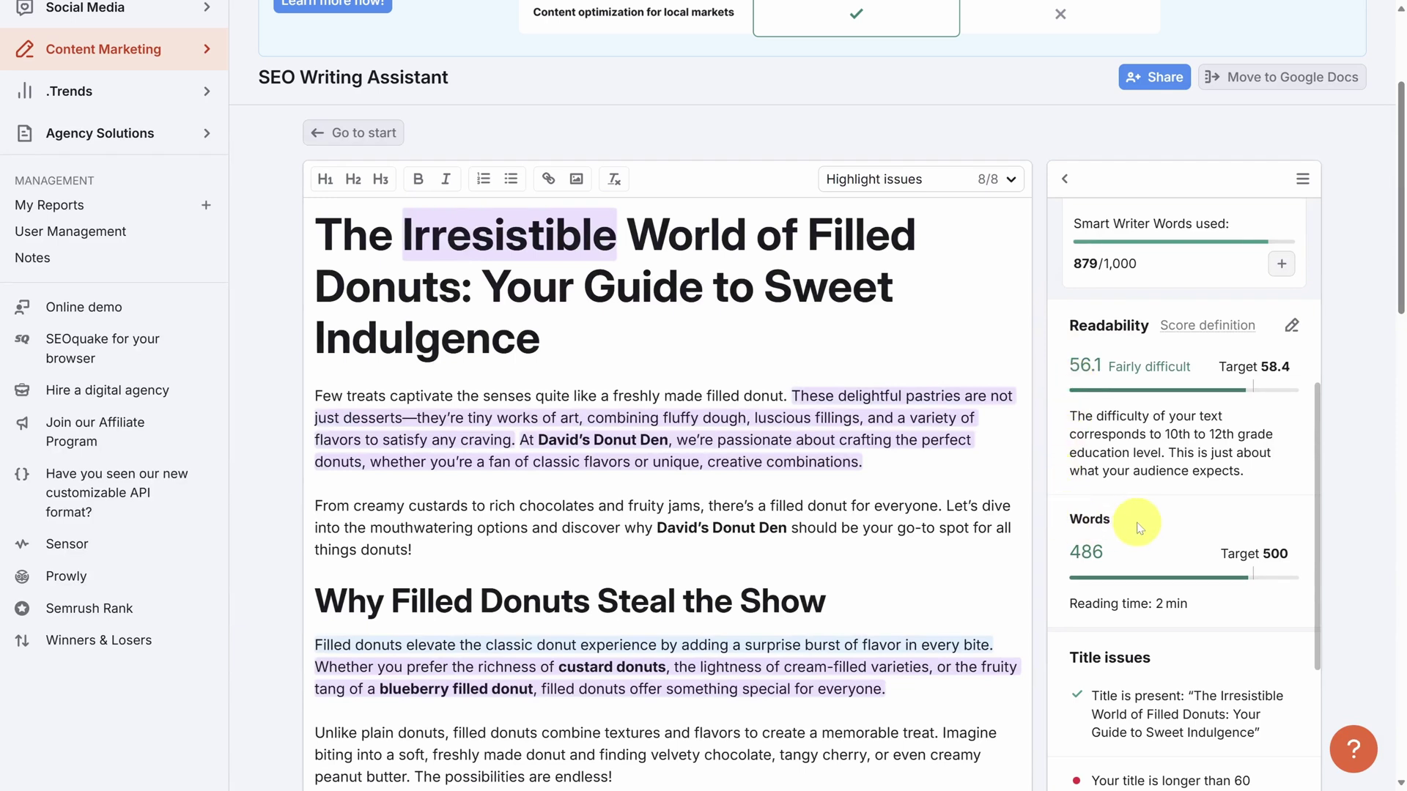
scroll(1138, 528, down, 5)
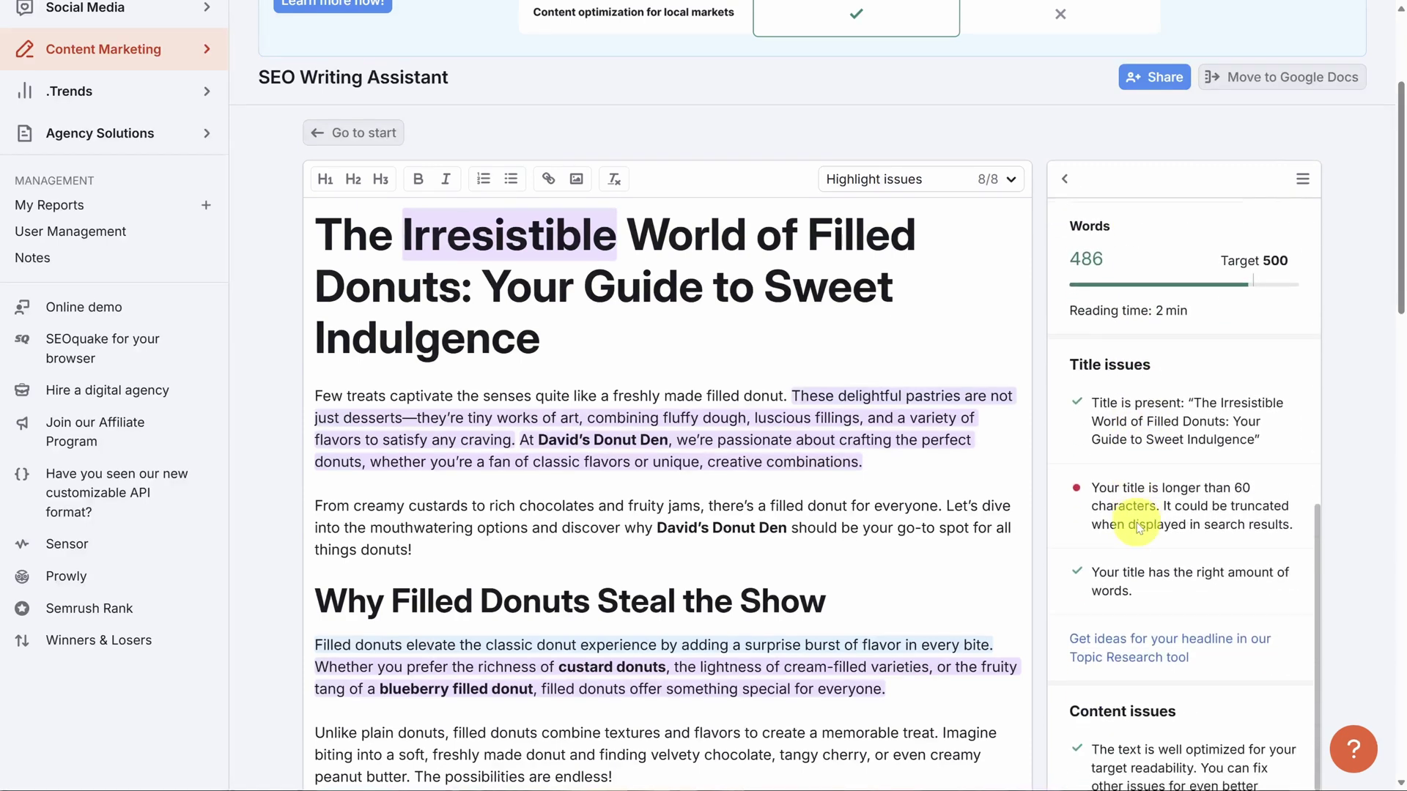
scroll(1138, 528, down, 2)
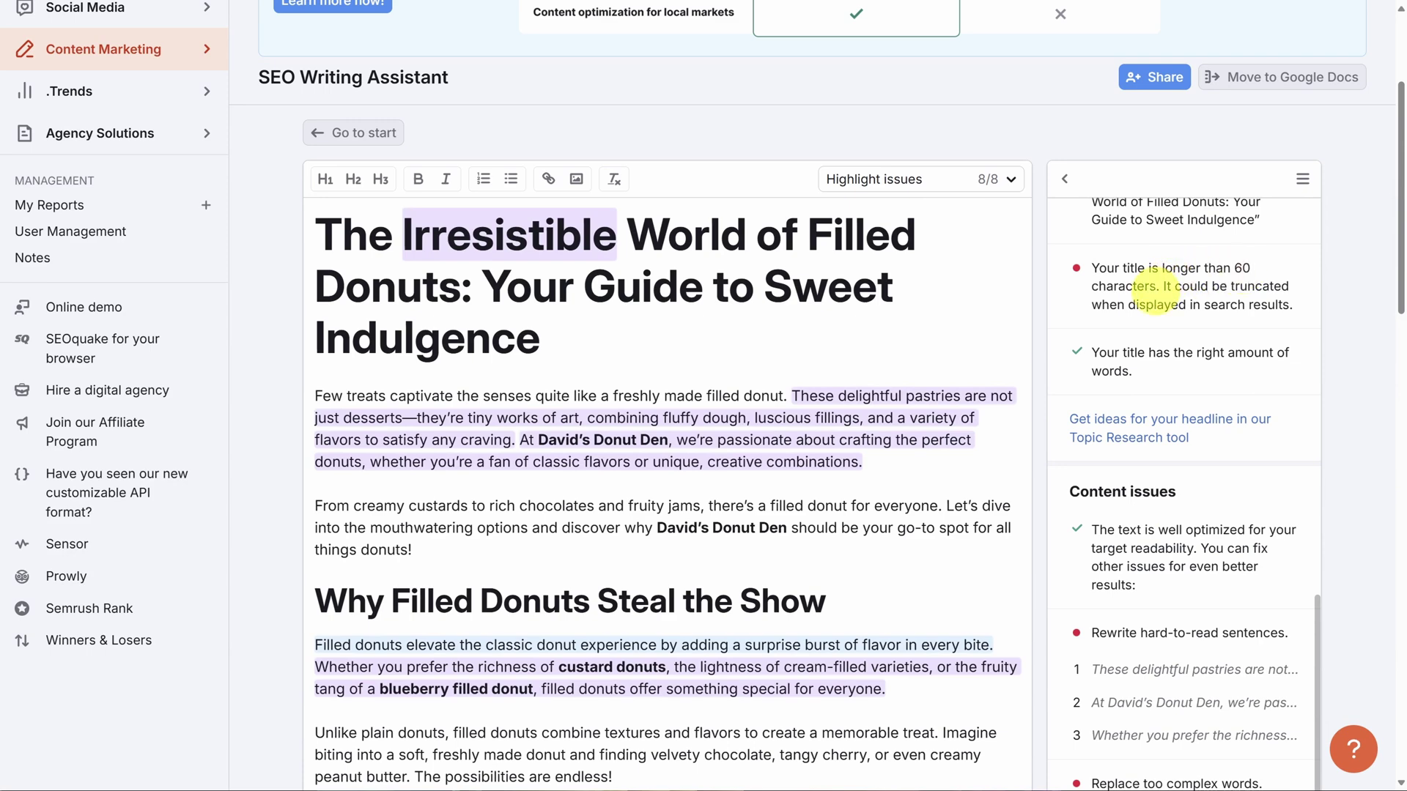
scroll(1154, 308, down, 2)
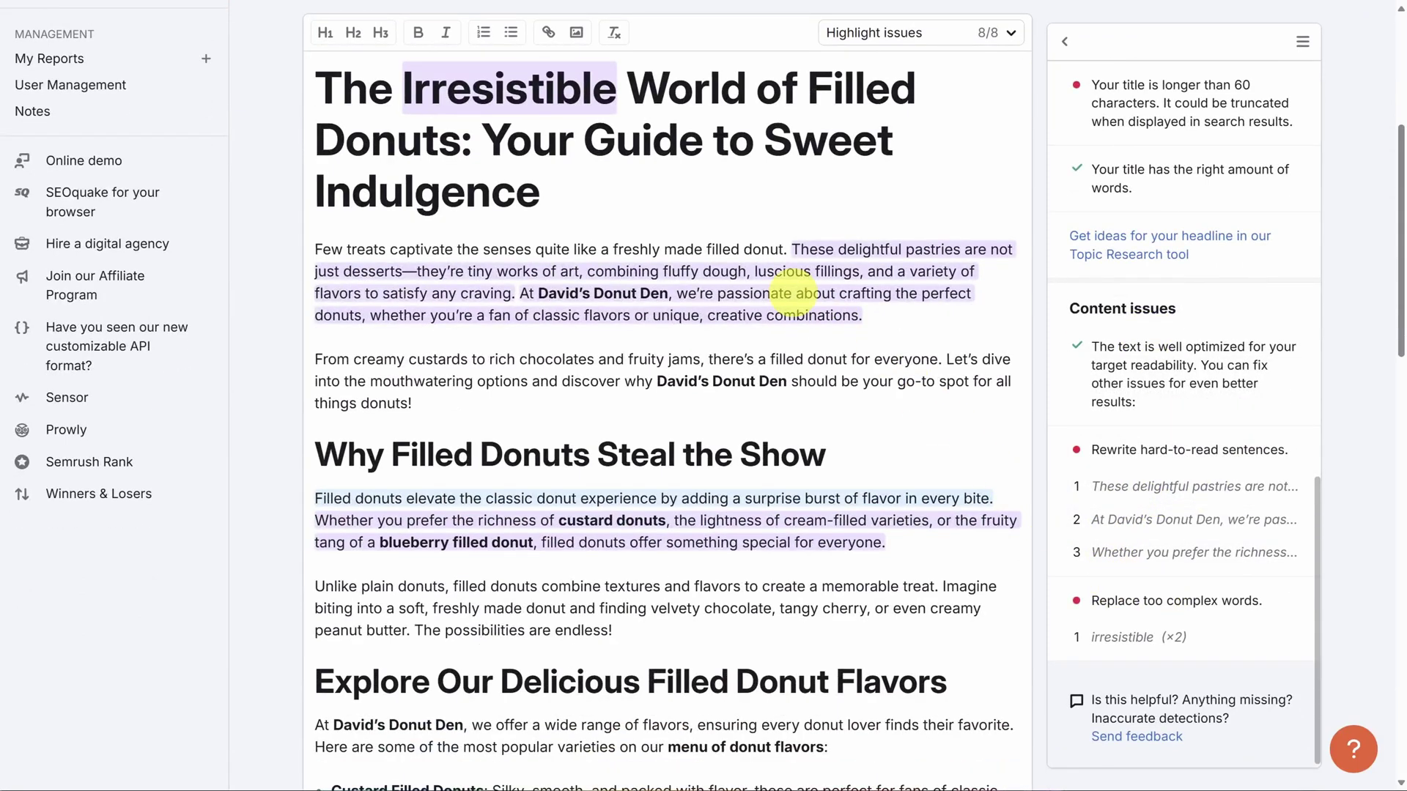
mouse_move(707, 277)
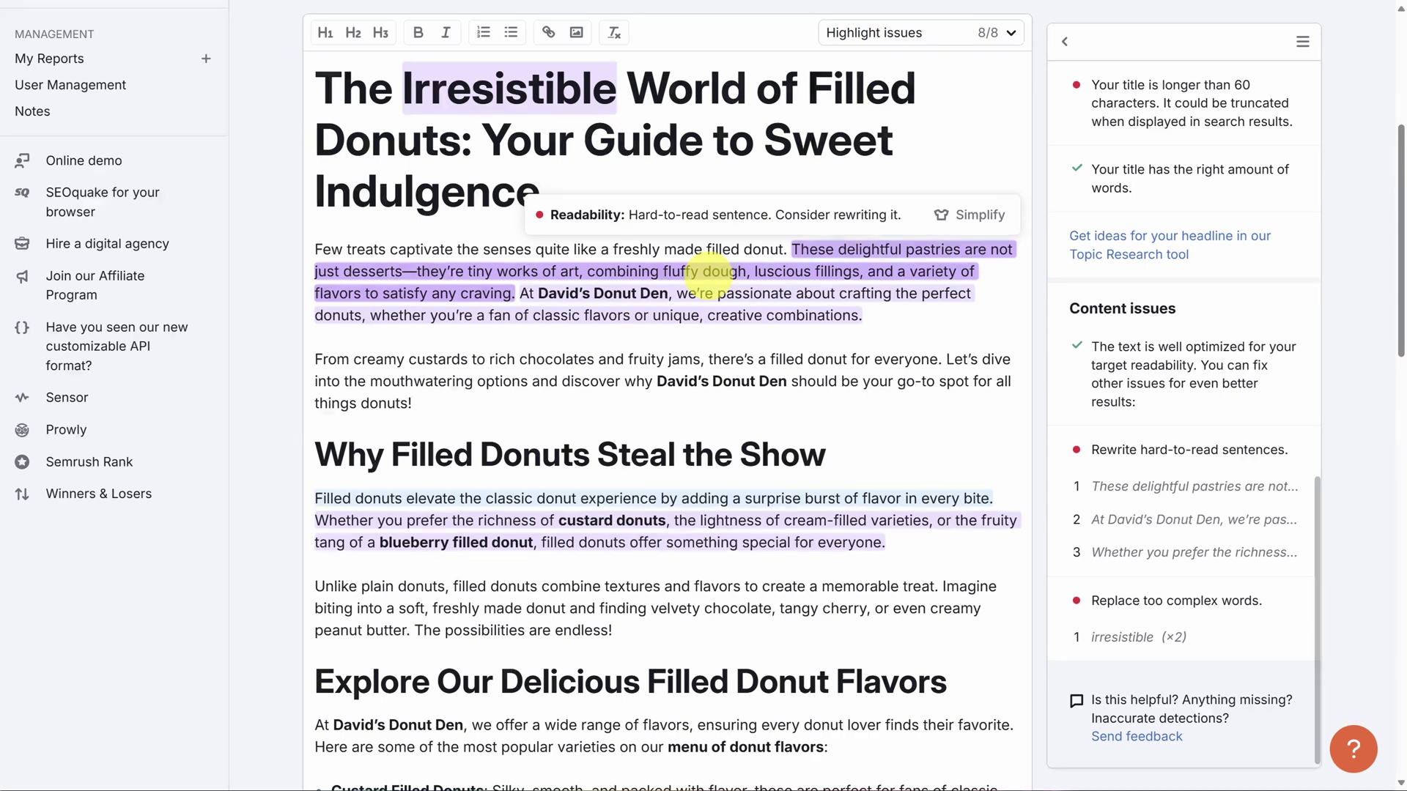
drag(869, 317, 794, 237)
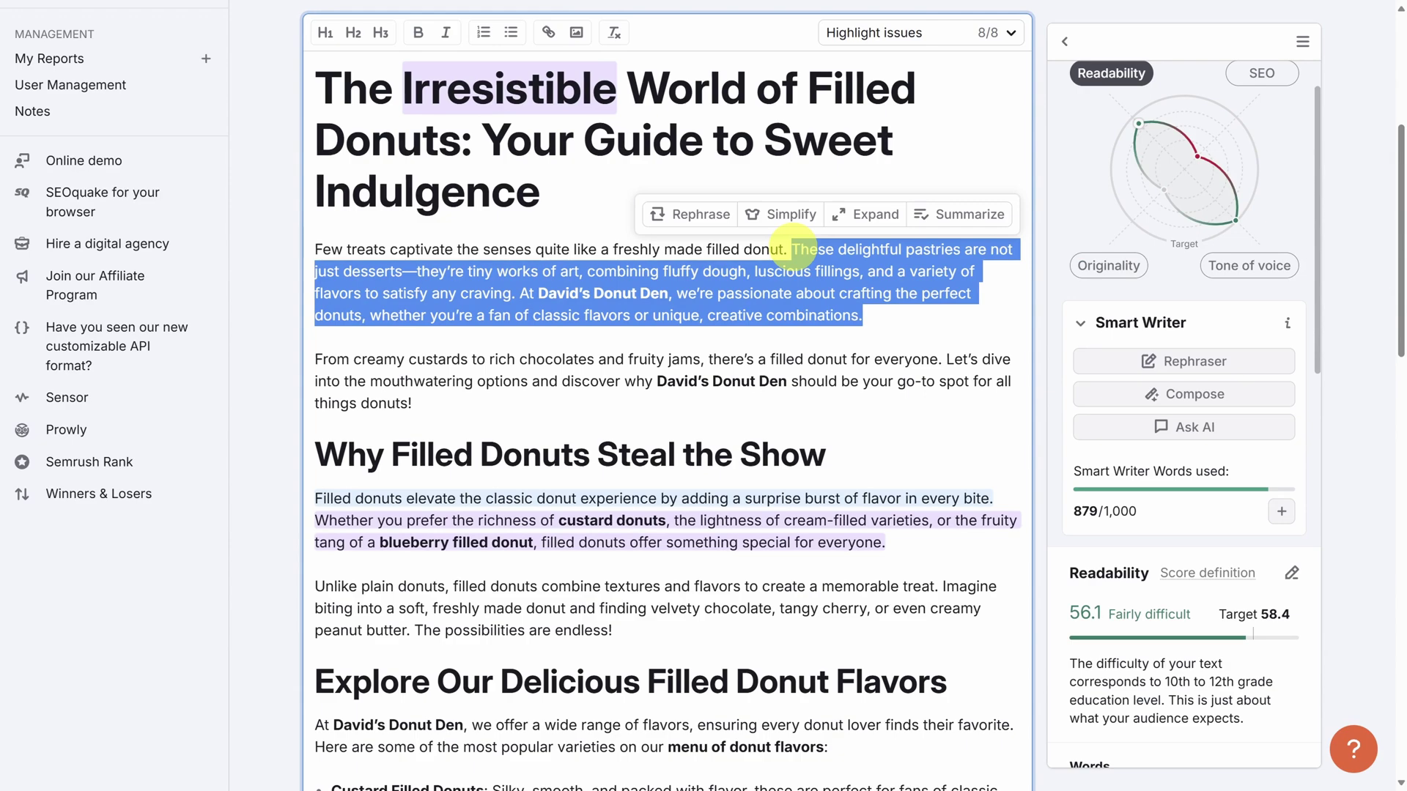
Simplify the 'These delightful pastries' passage with the Rephraser and replace it, raising readability to 58.2.
click(1221, 362)
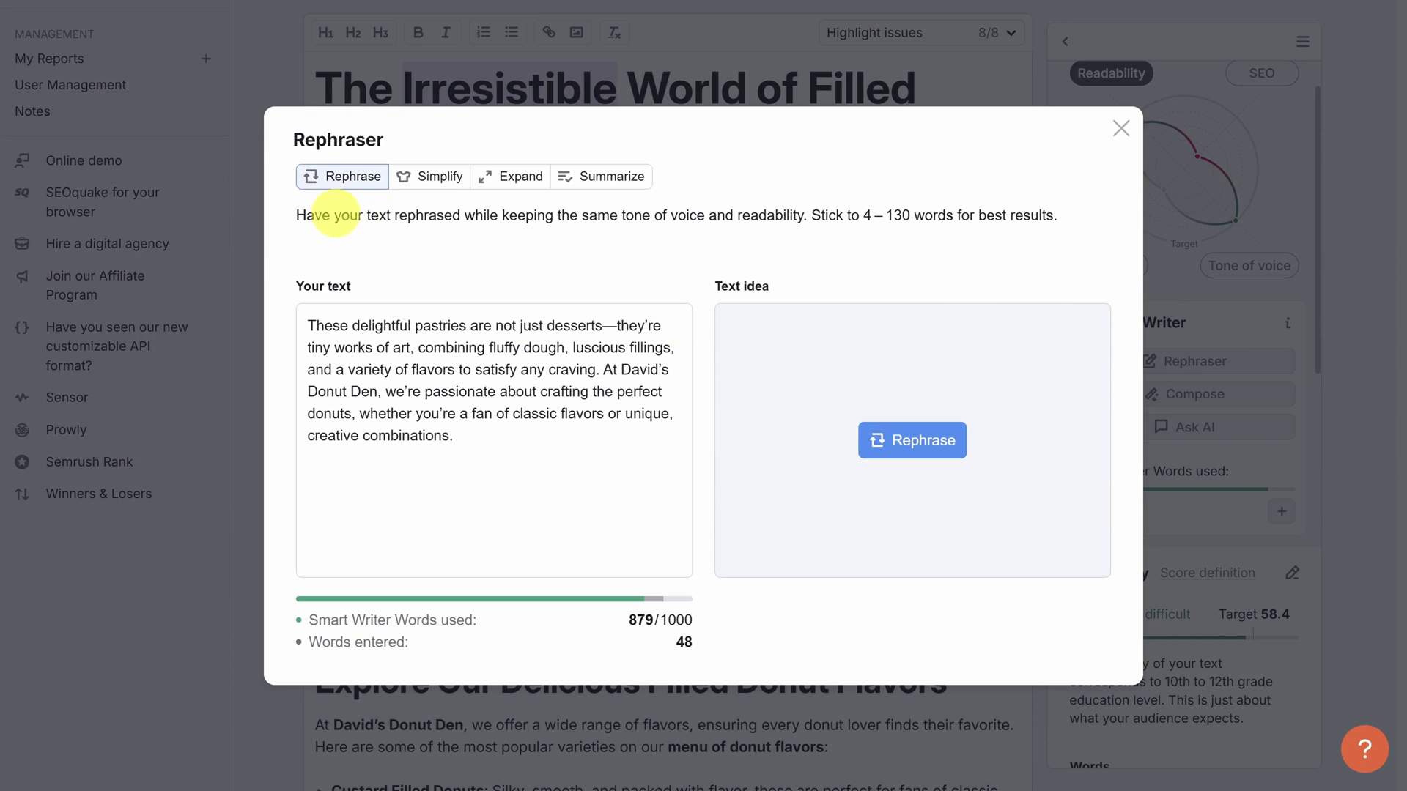
click(418, 180)
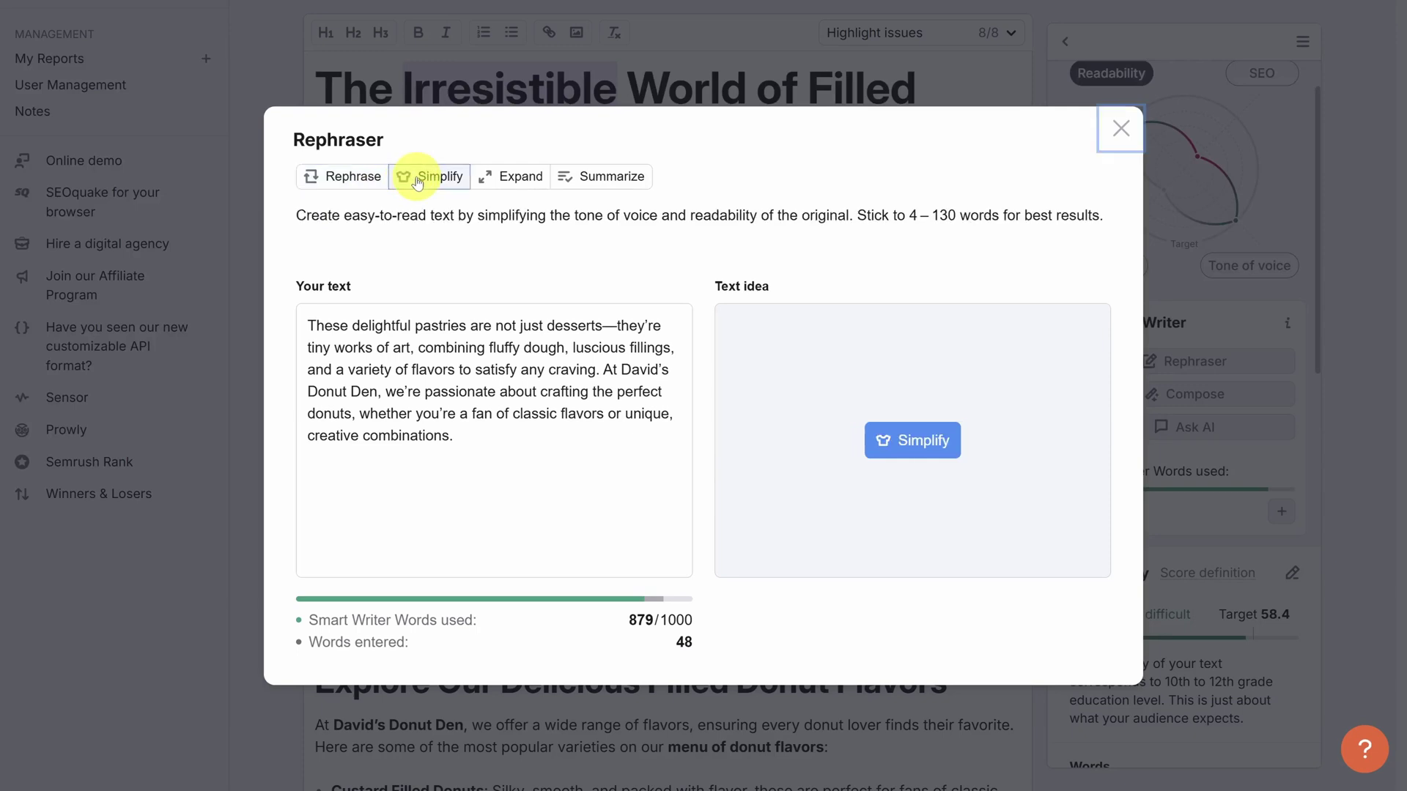
click(890, 444)
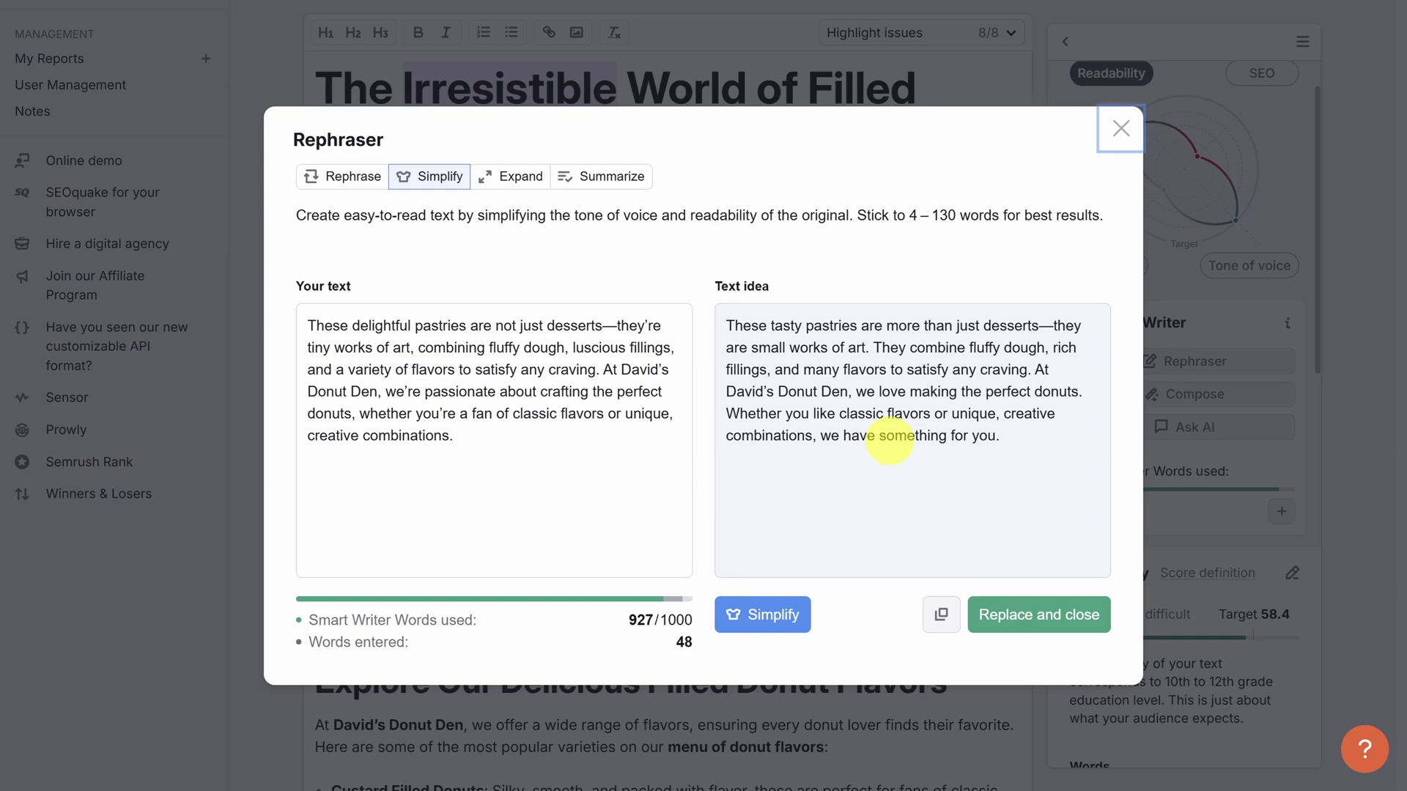
click(1030, 614)
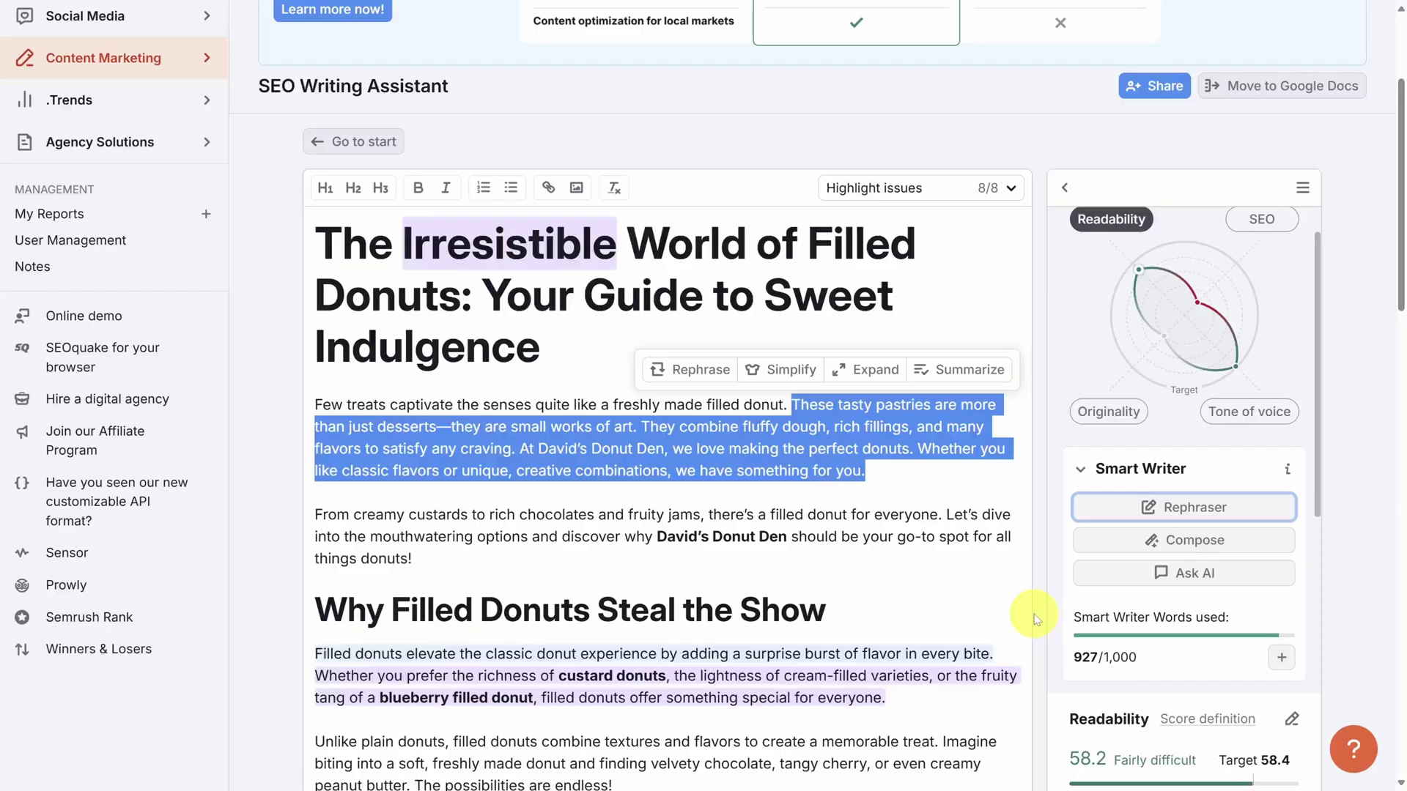
click(1037, 620)
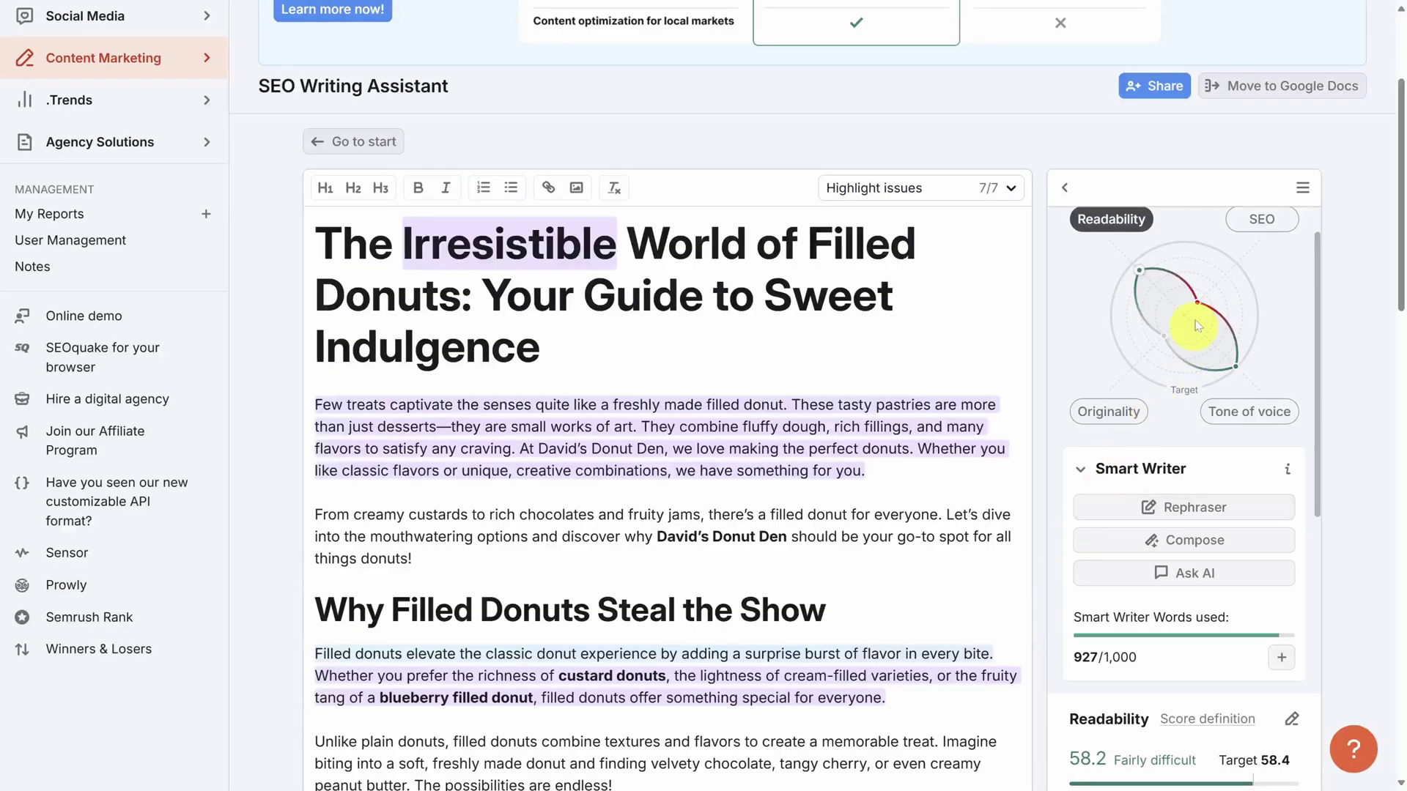
Show the SEO tab and scroll through target keywords, recommended keywords and issue cards.
click(1256, 219)
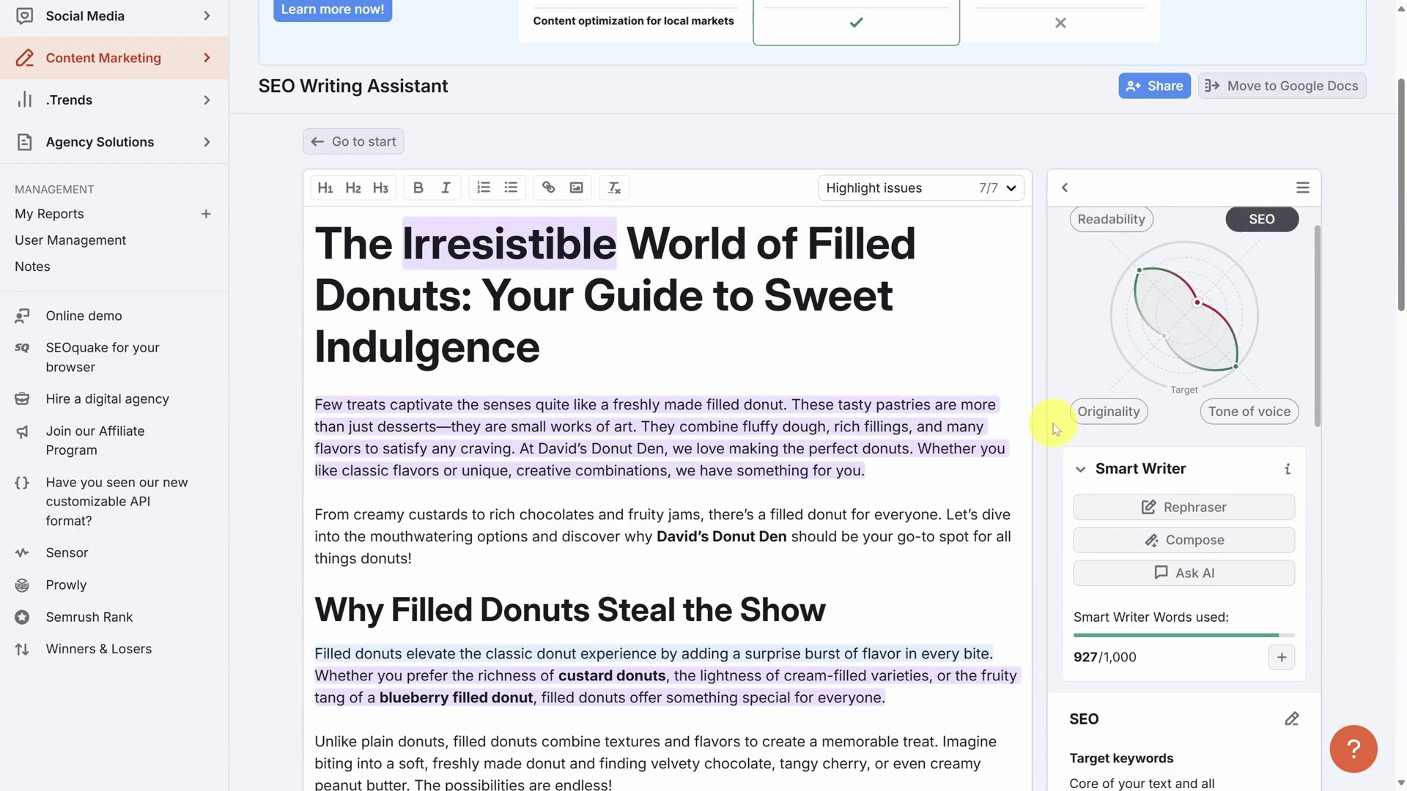
scroll(1058, 431, down, 5)
scroll(1058, 430, down, 2)
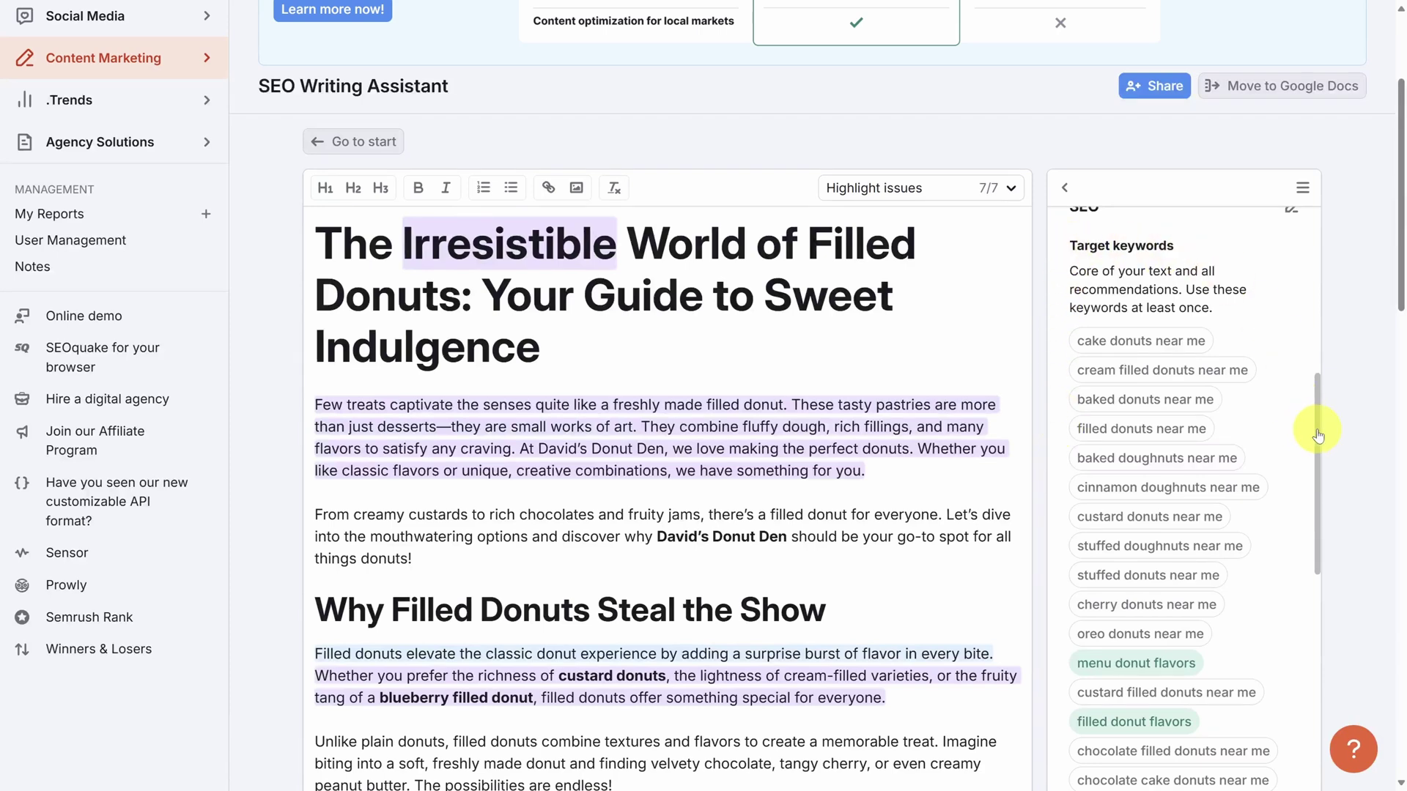
drag(1318, 436, 1325, 610)
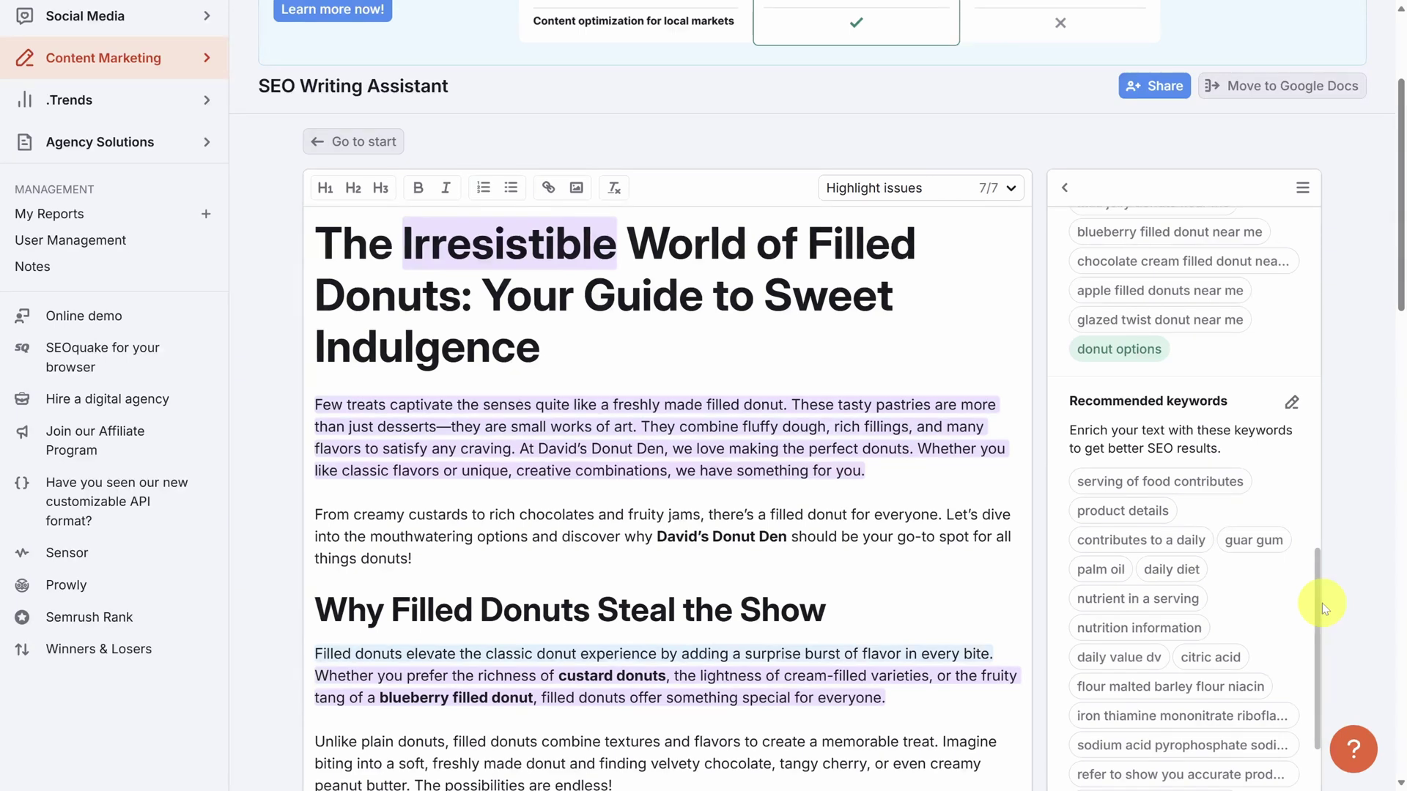
drag(1320, 599, 1317, 779)
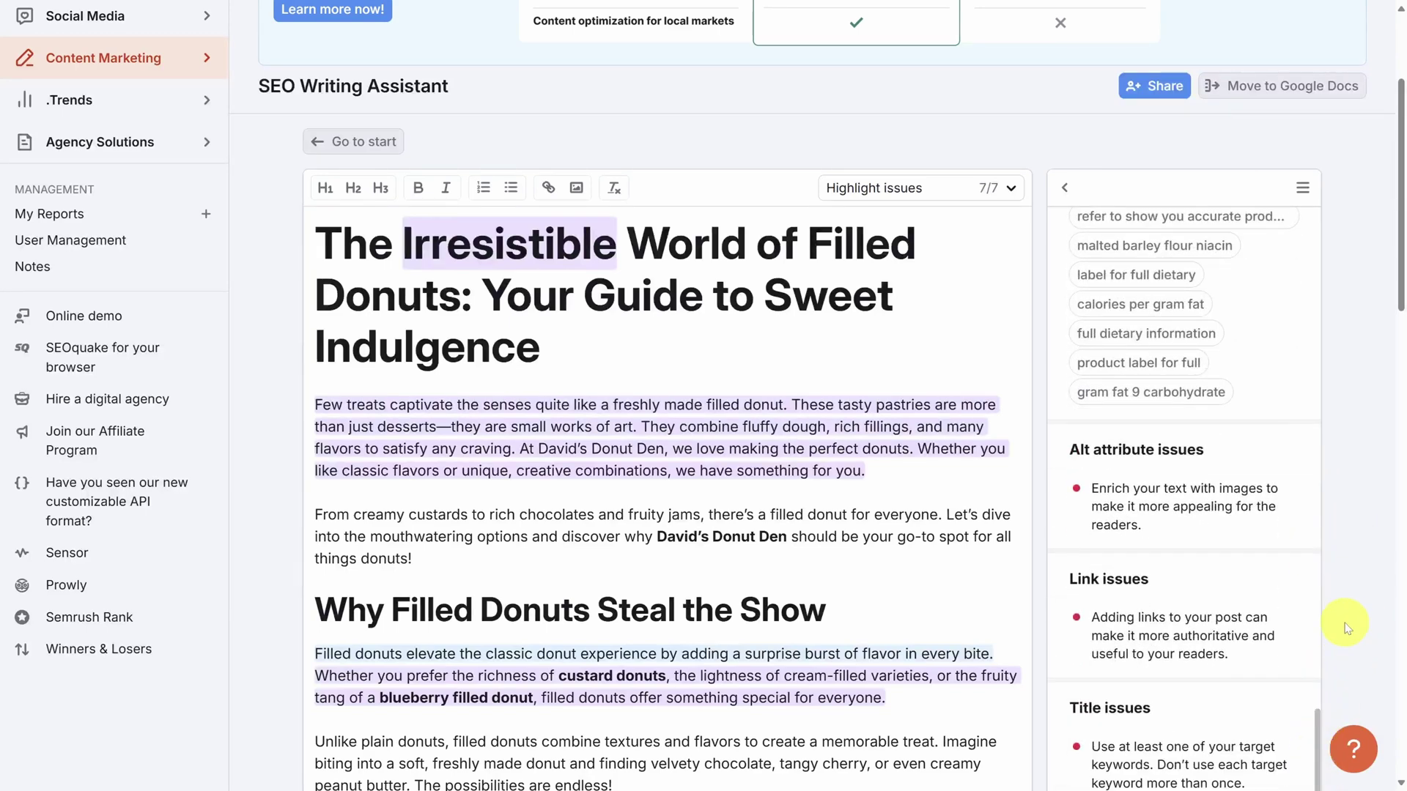
scroll(1347, 609, down, 2)
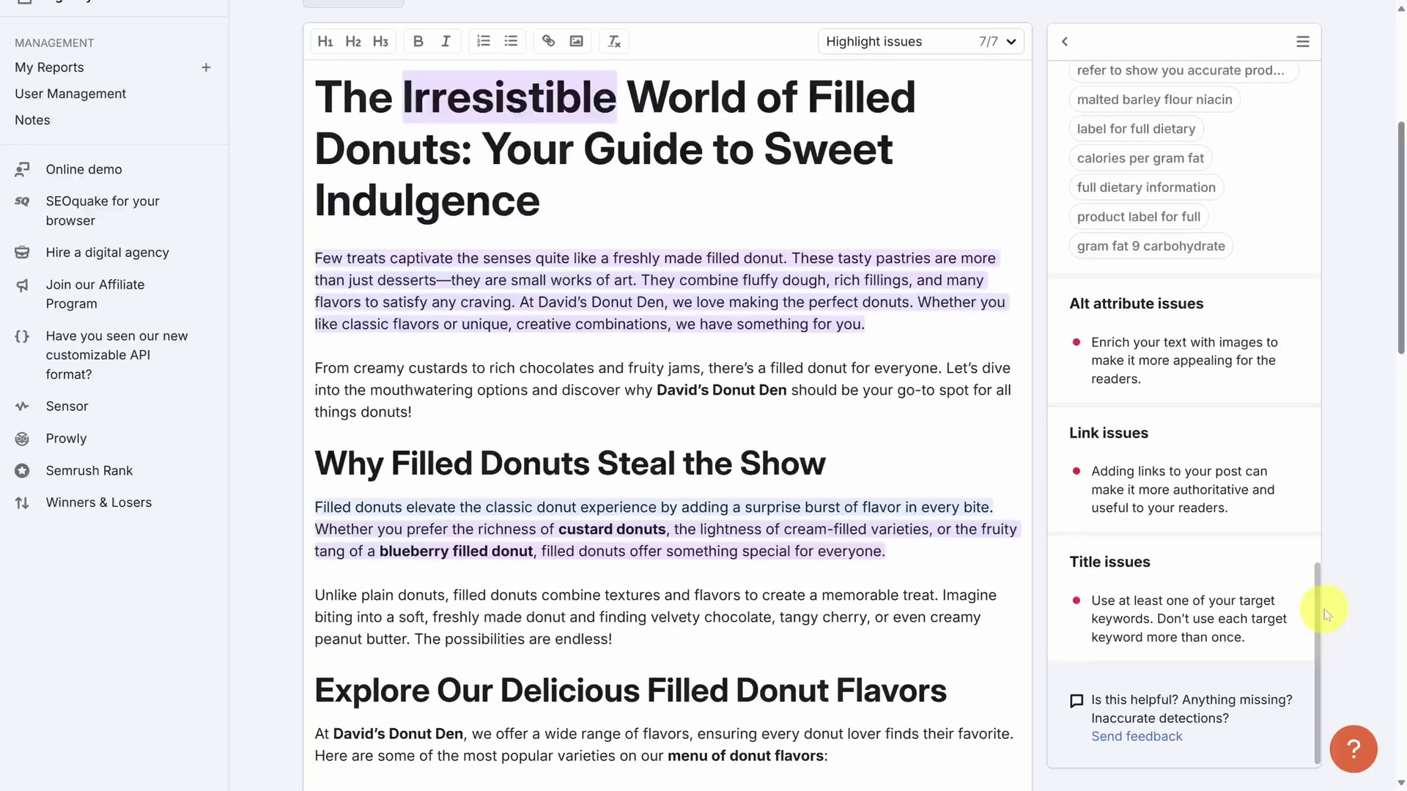
drag(1317, 616, 1313, 126)
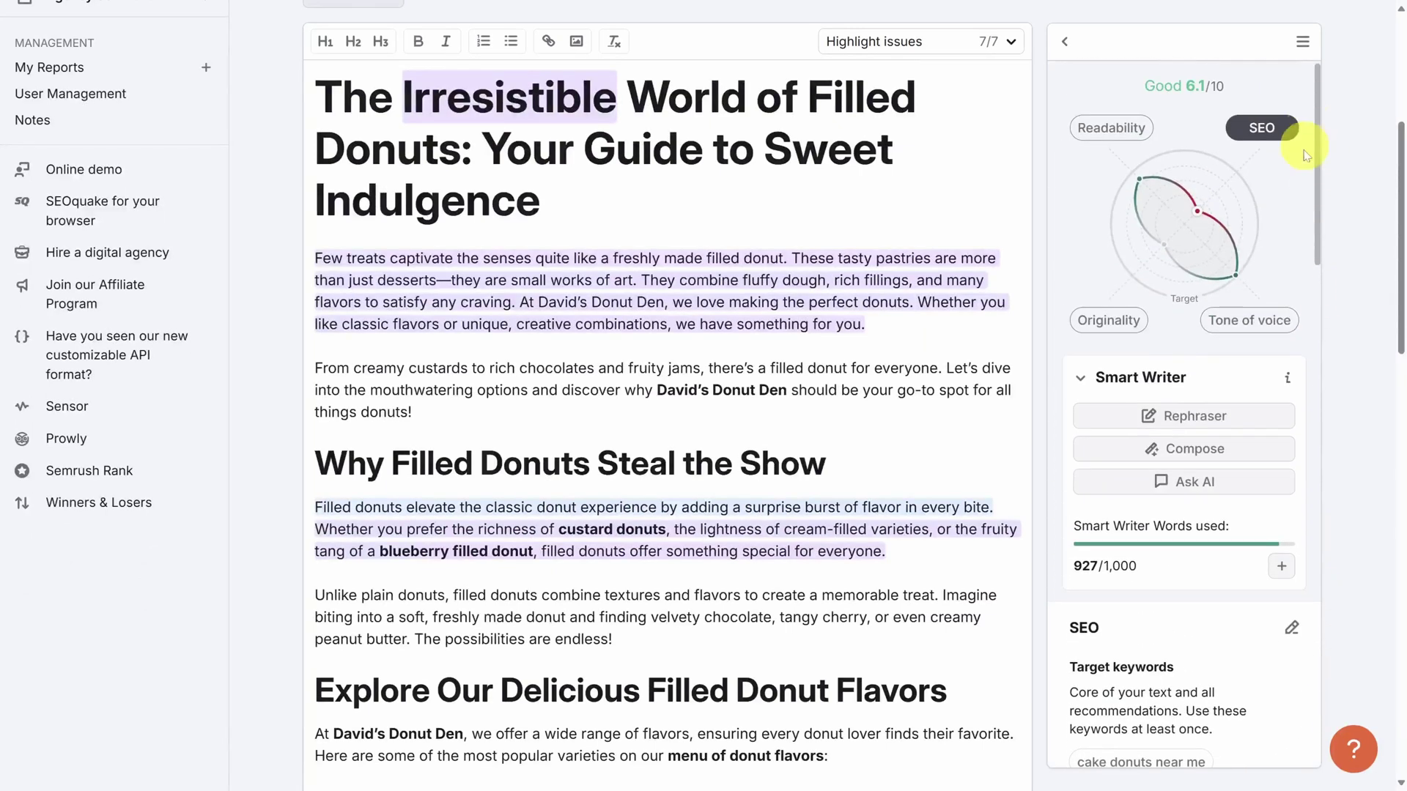
Show the Tone of voice analysis and scroll to its 100% Neutral consistency section.
click(1266, 323)
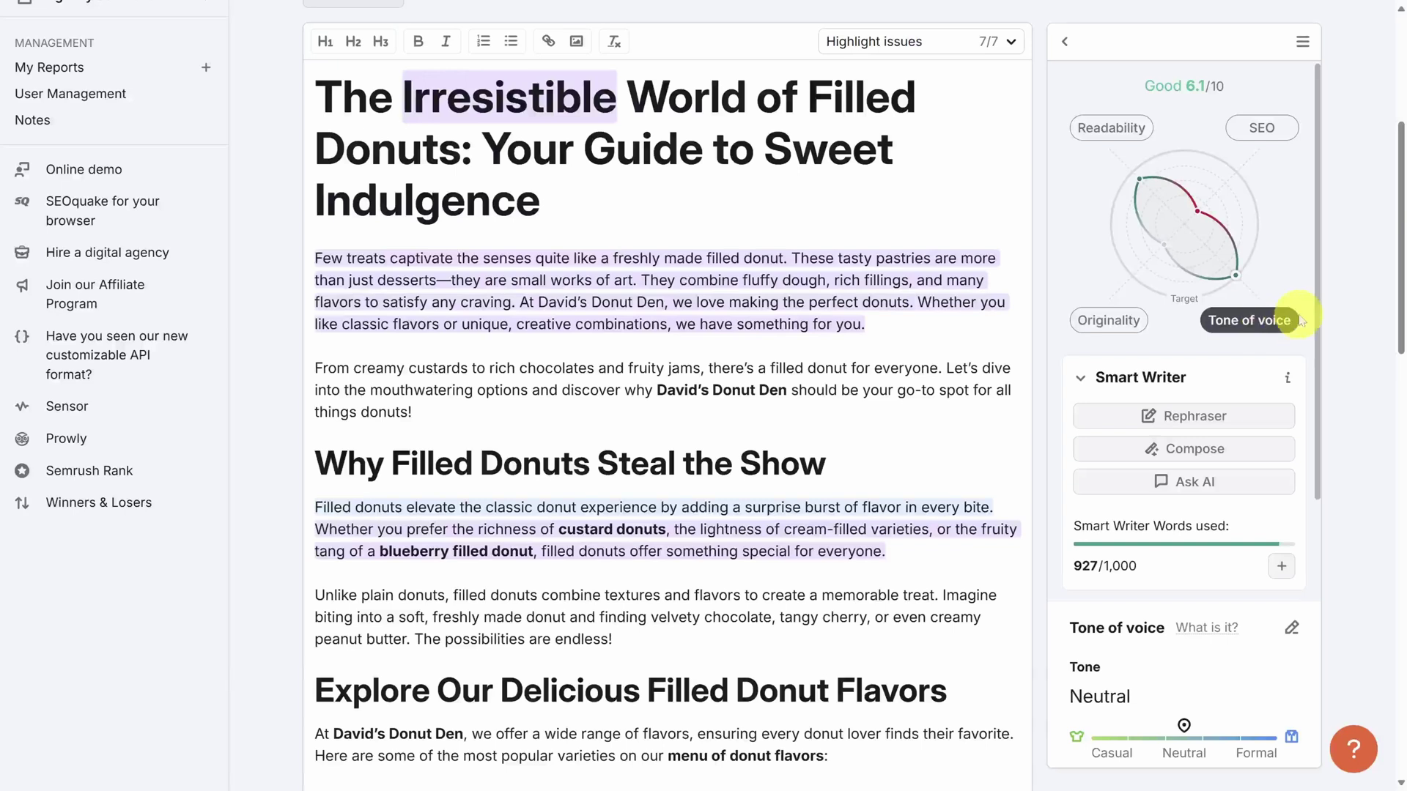
drag(1317, 311, 1312, 503)
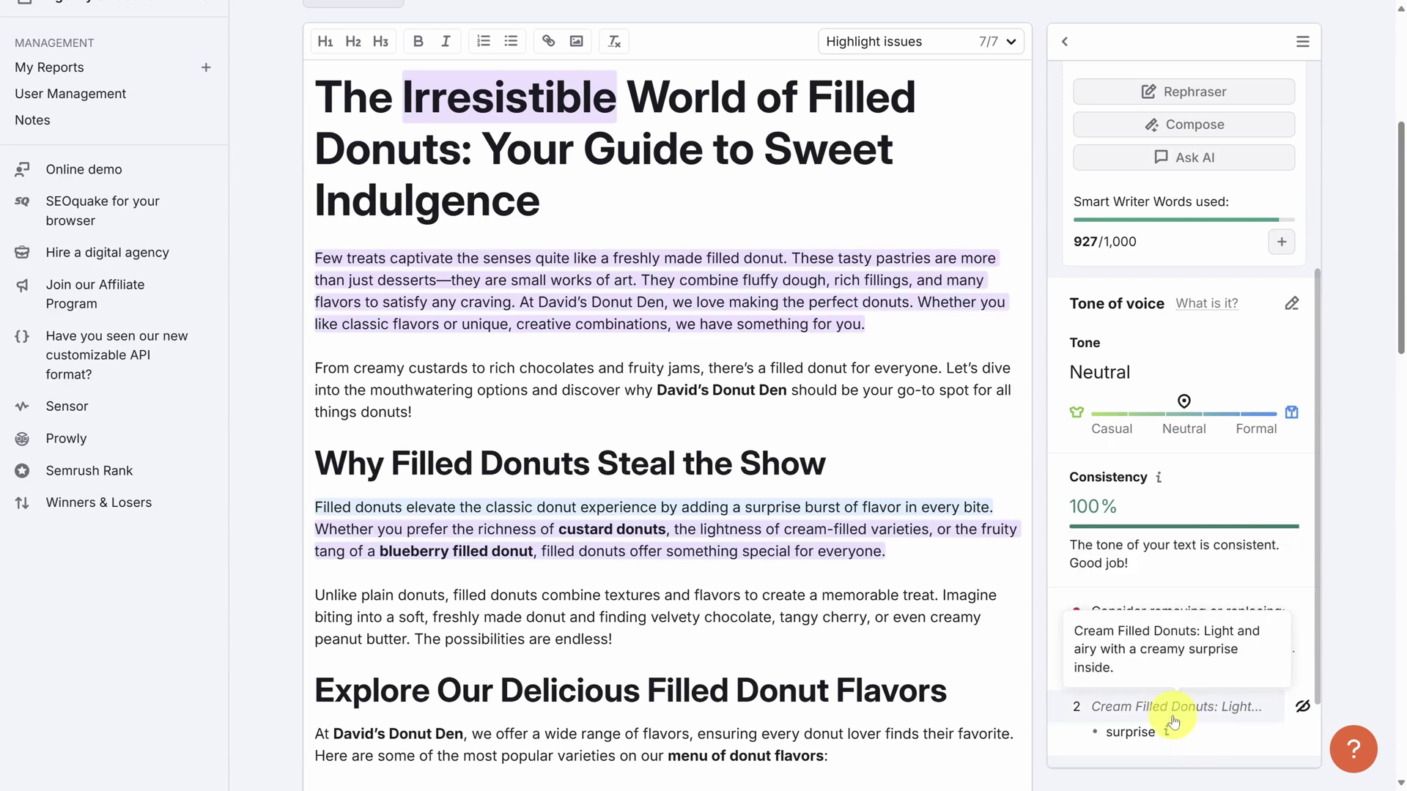
scroll(1143, 586, up, 8)
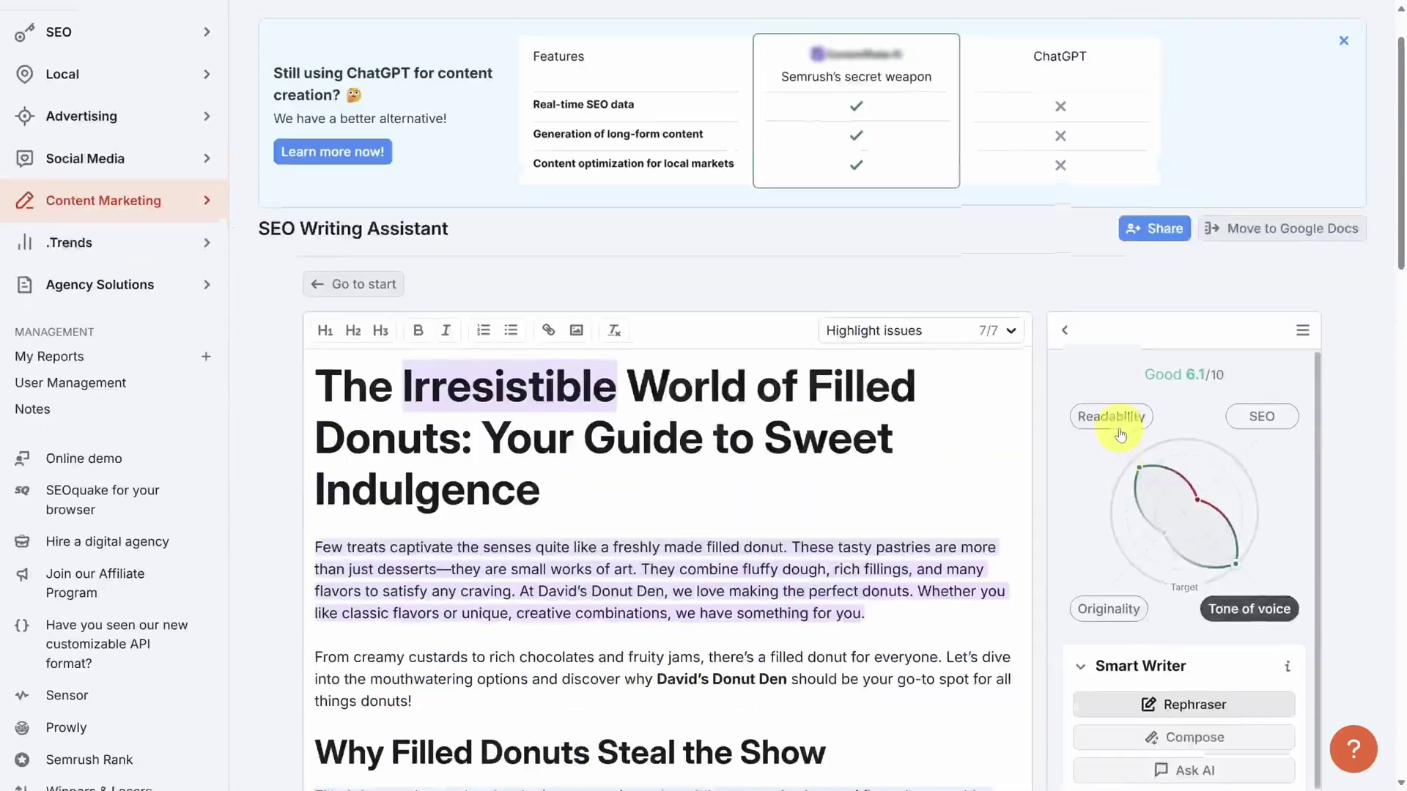
Run the free Originality check (100% original), then place the cursor after the last bullet.
click(1111, 610)
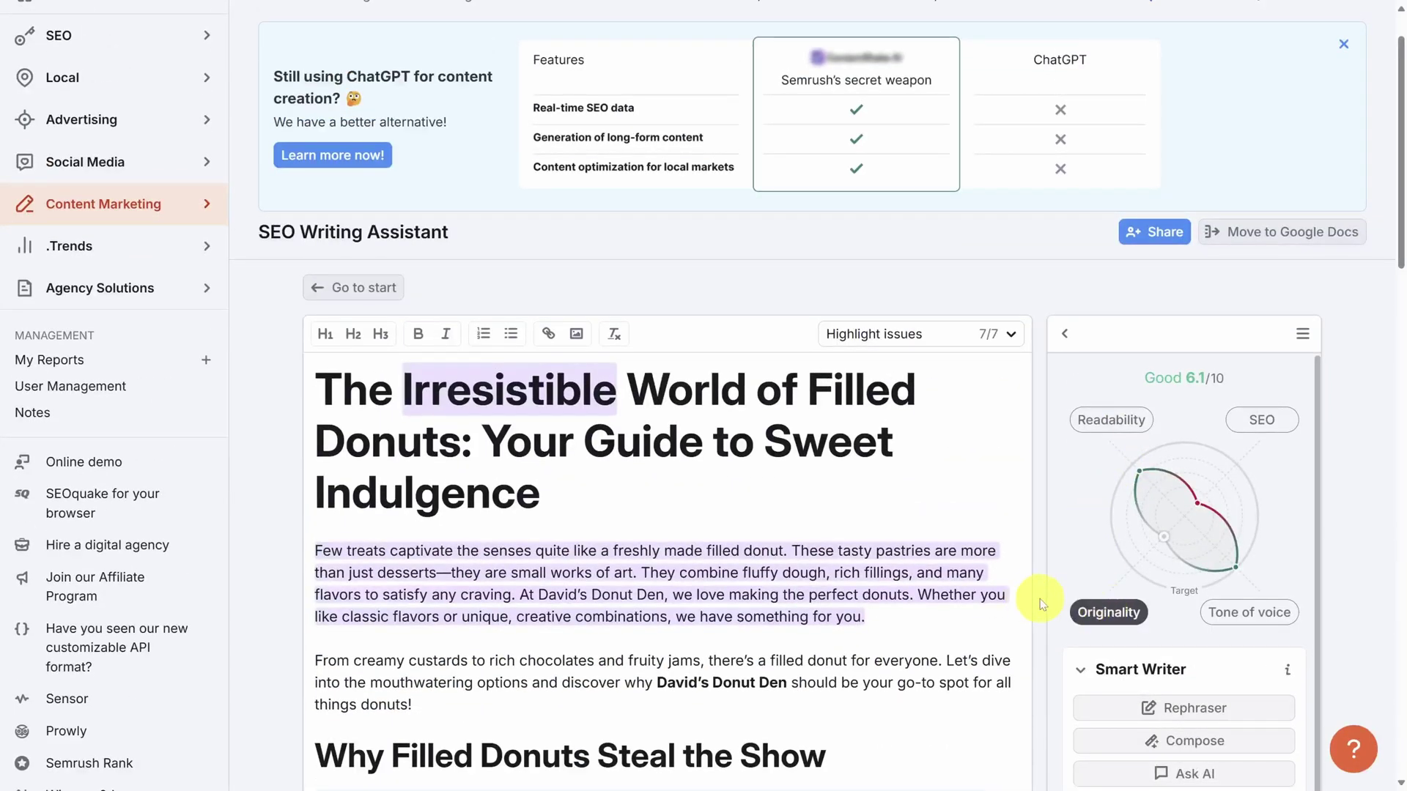
scroll(1034, 601, down, 3)
scroll(1042, 605, down, 3)
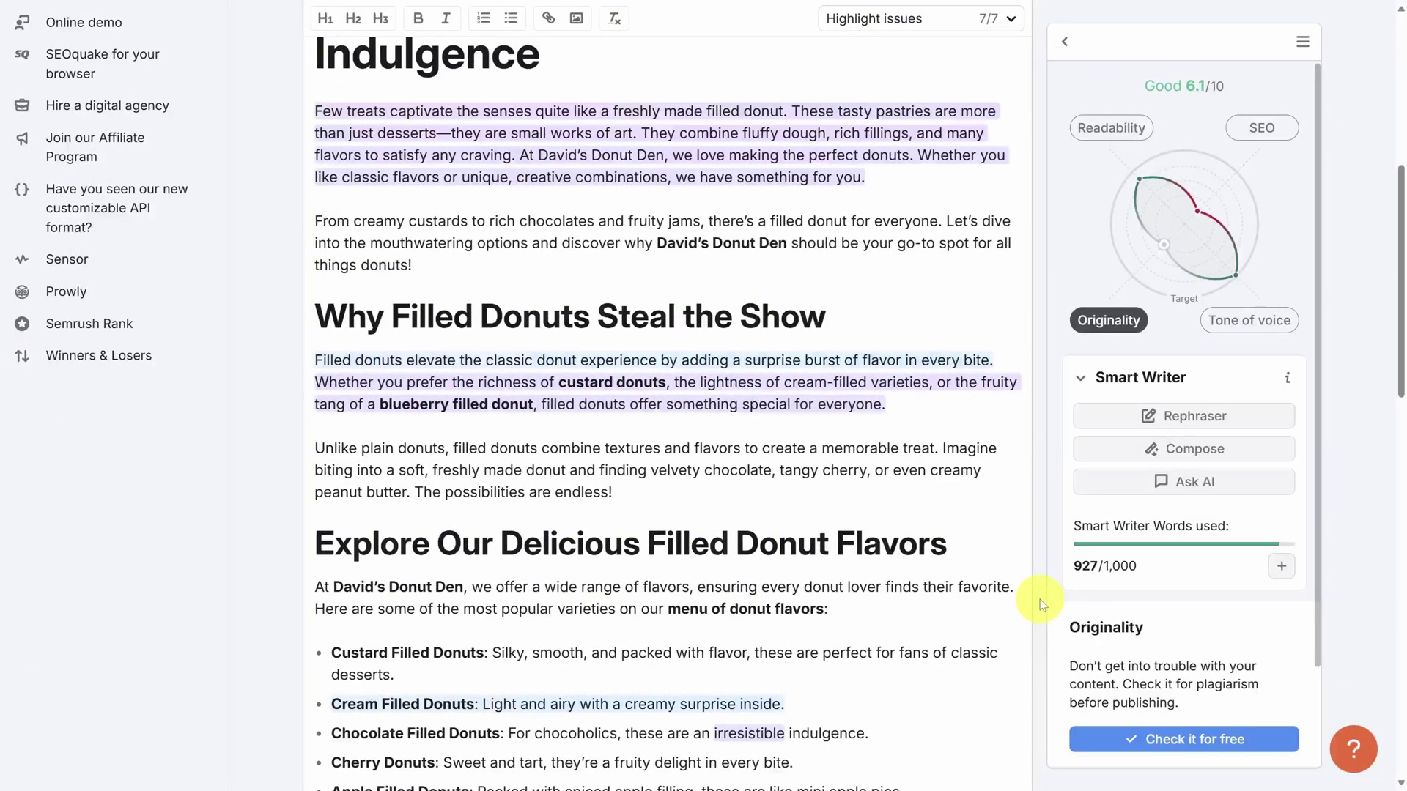
click(1171, 742)
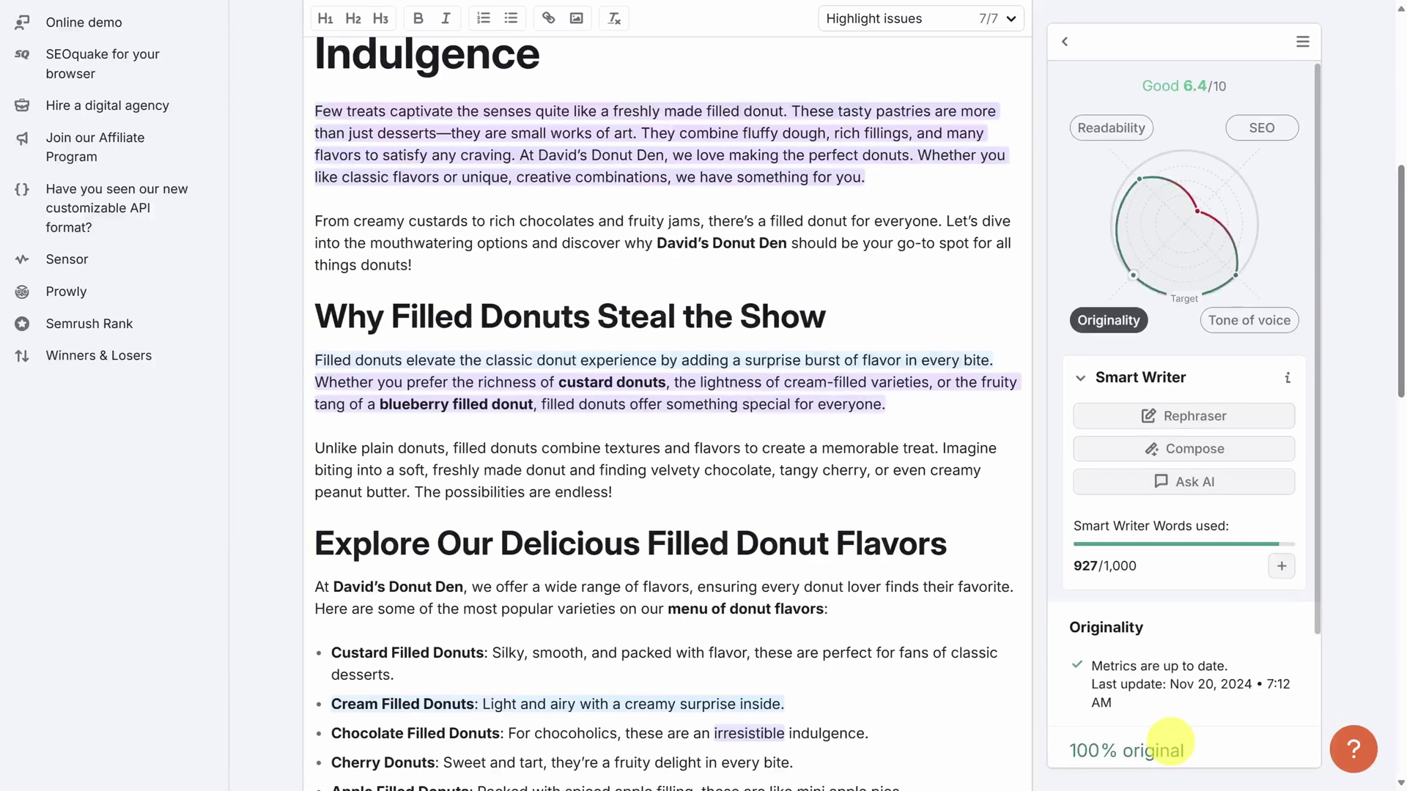
scroll(1171, 741, down, 2)
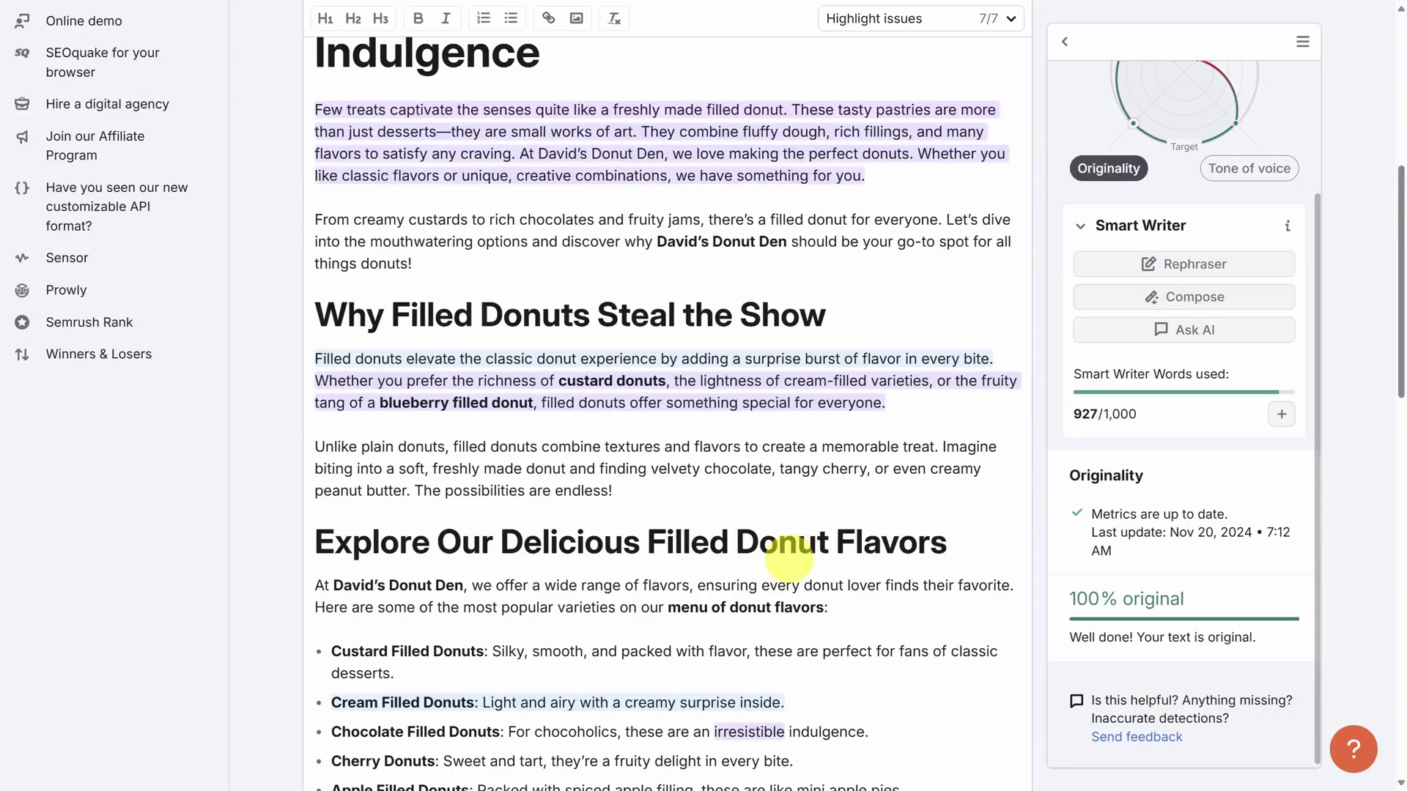
scroll(788, 549, down, 10)
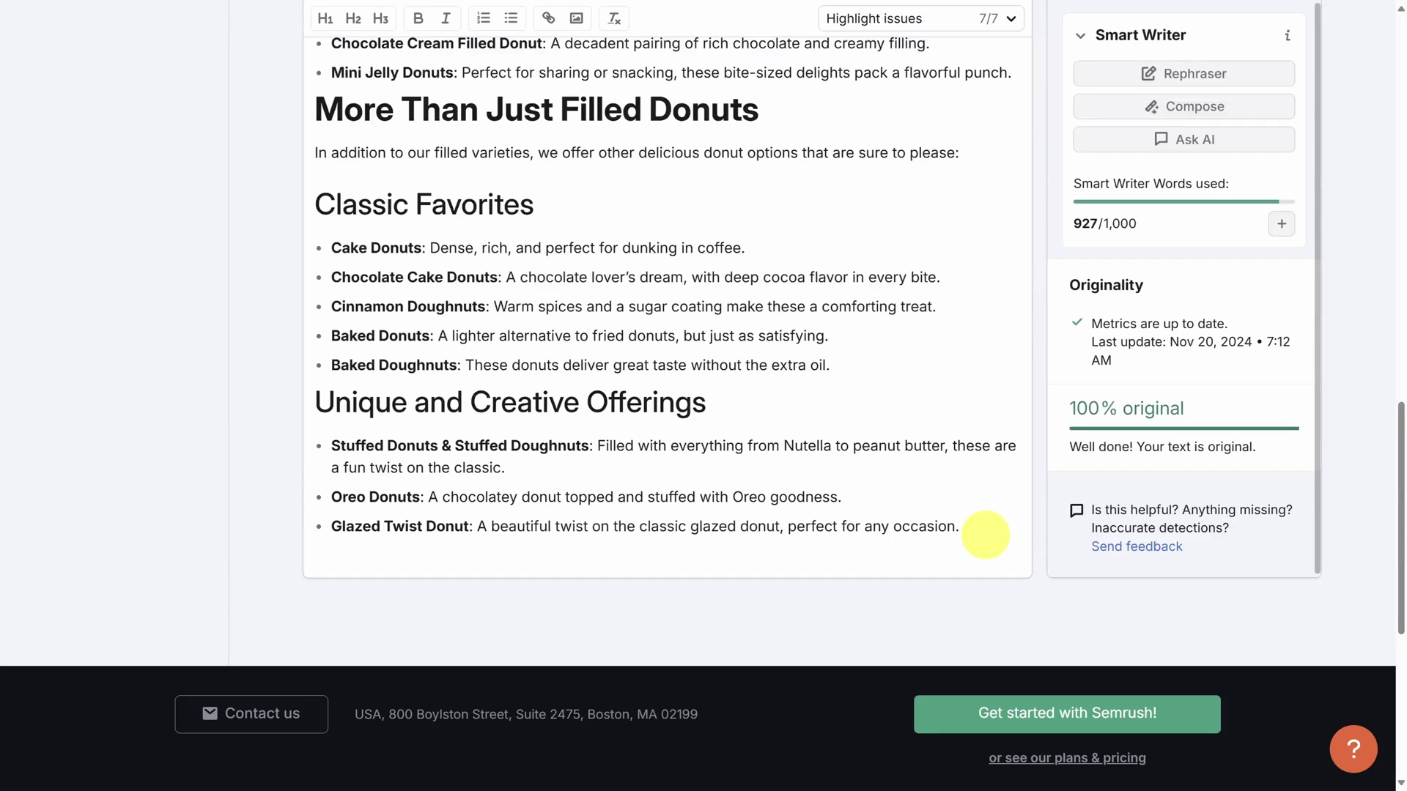
click(986, 534)
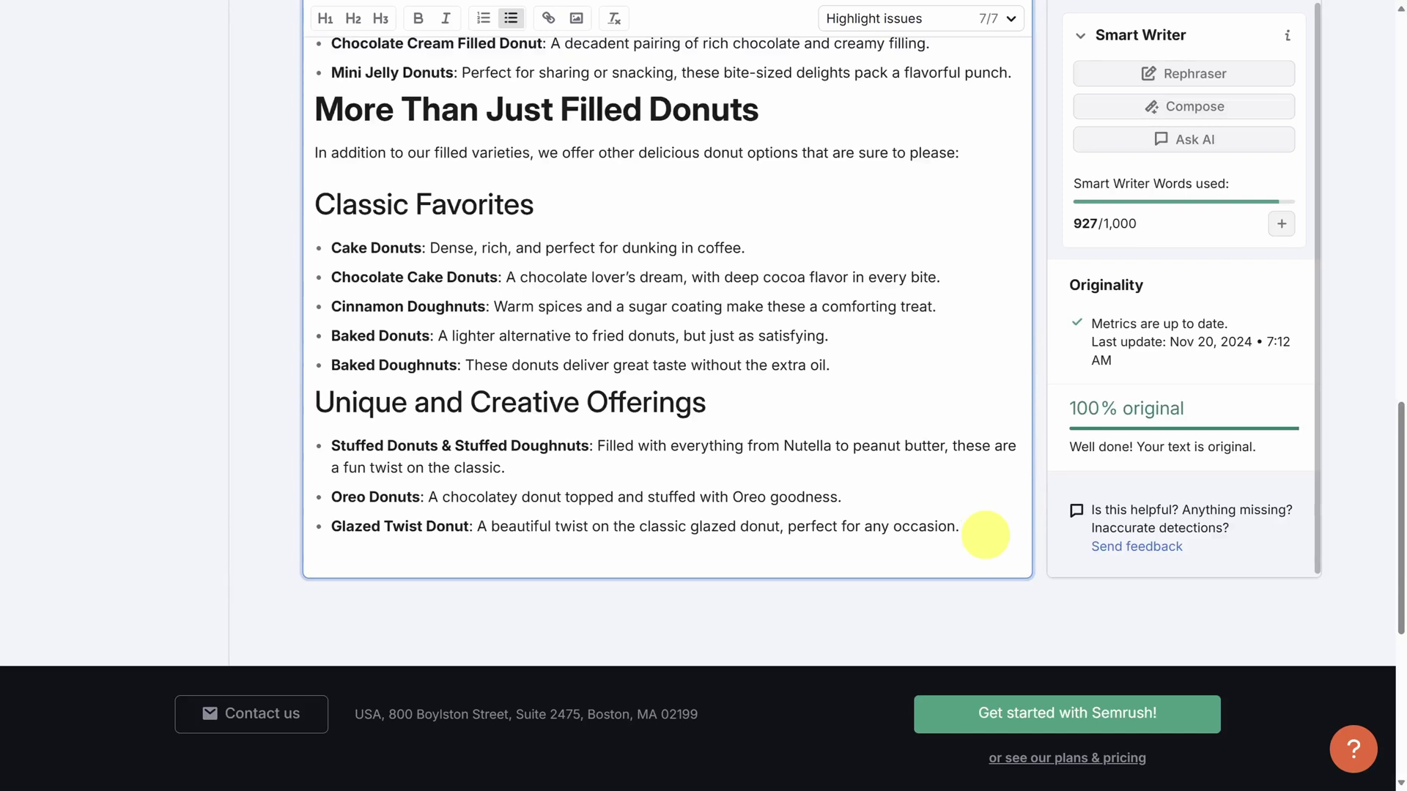
Add the line 'Write a CTA for the reader to buy donuts on the site.' and reject Smart Writer's composed CTA.
key(Return)
key(Return)
text(Write a CT)
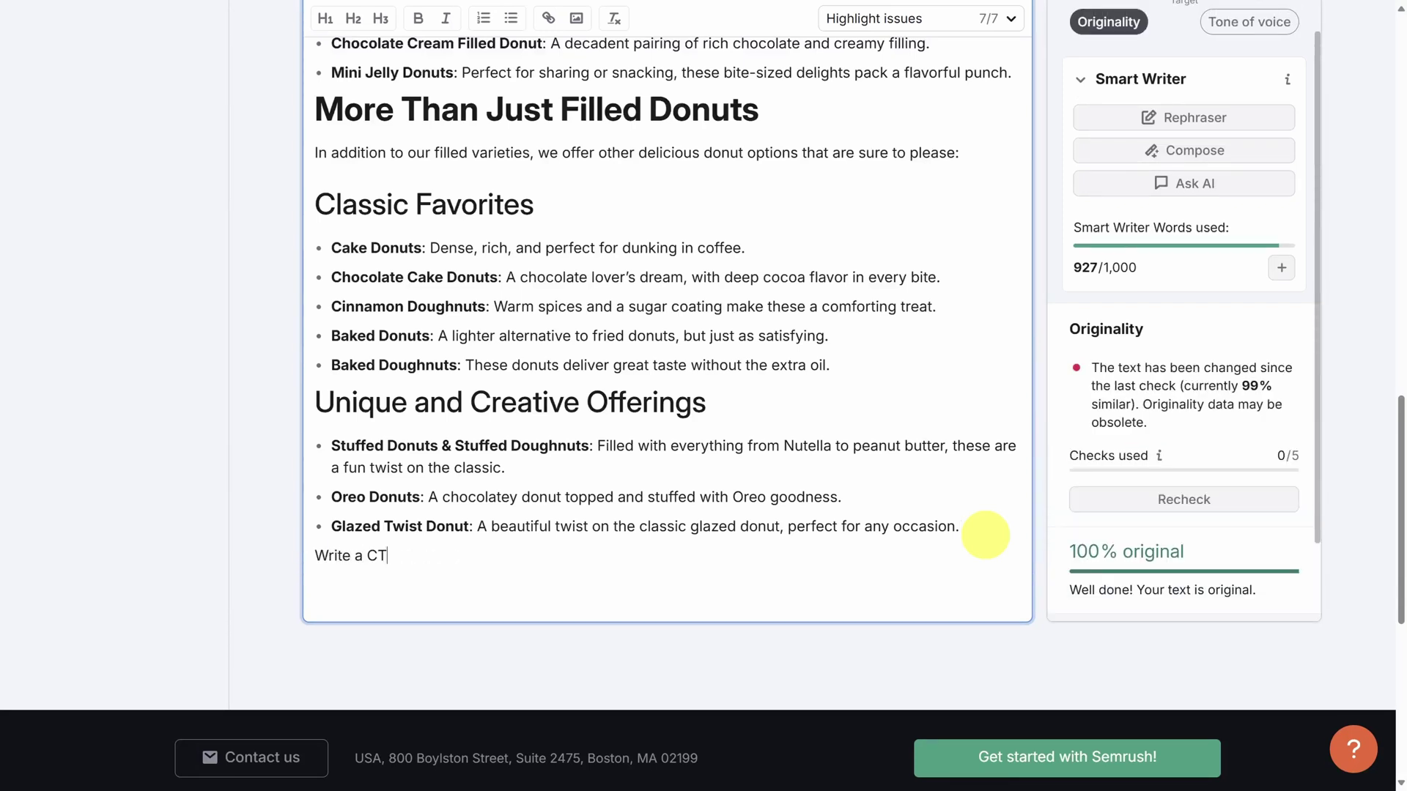
text(A for the reader to)
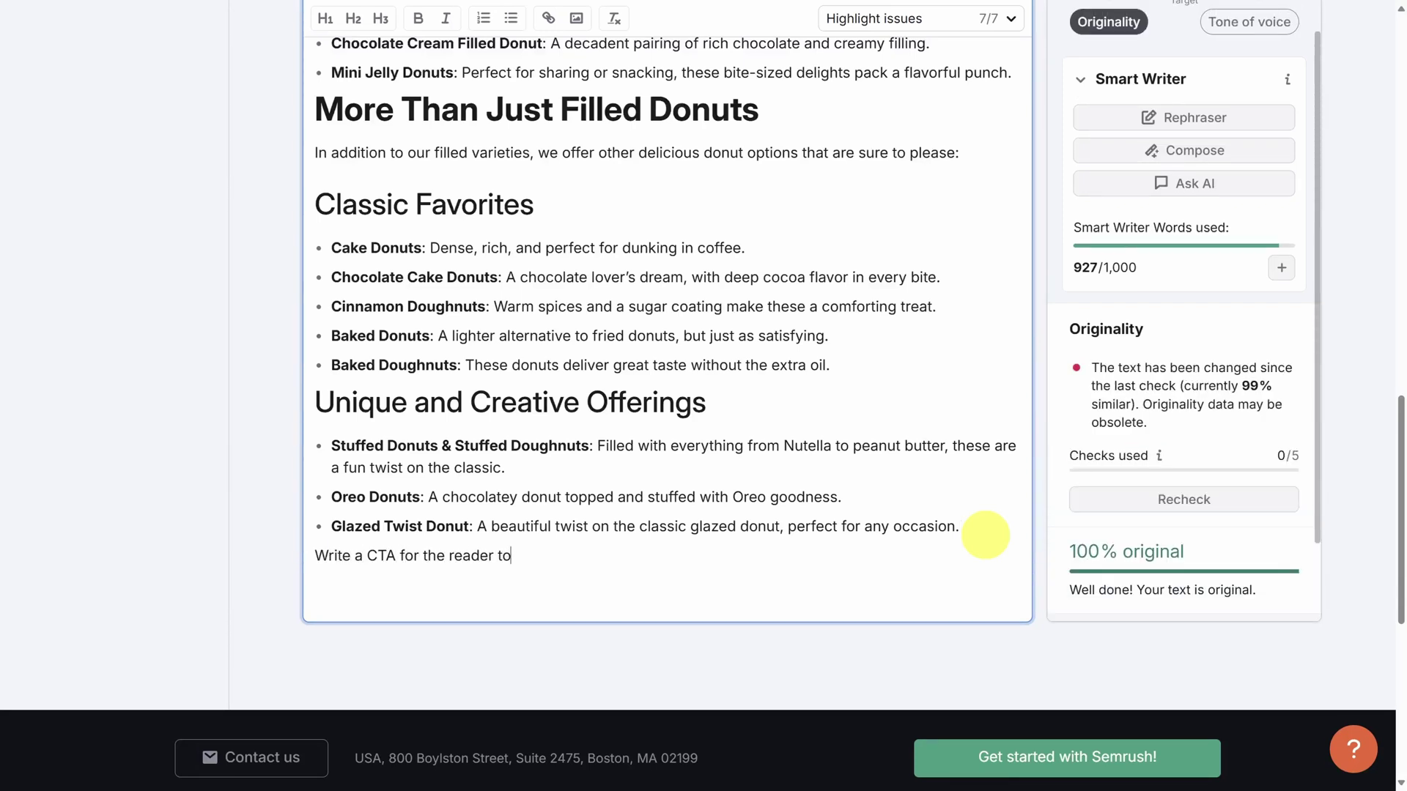
text( buy donuts on the w)
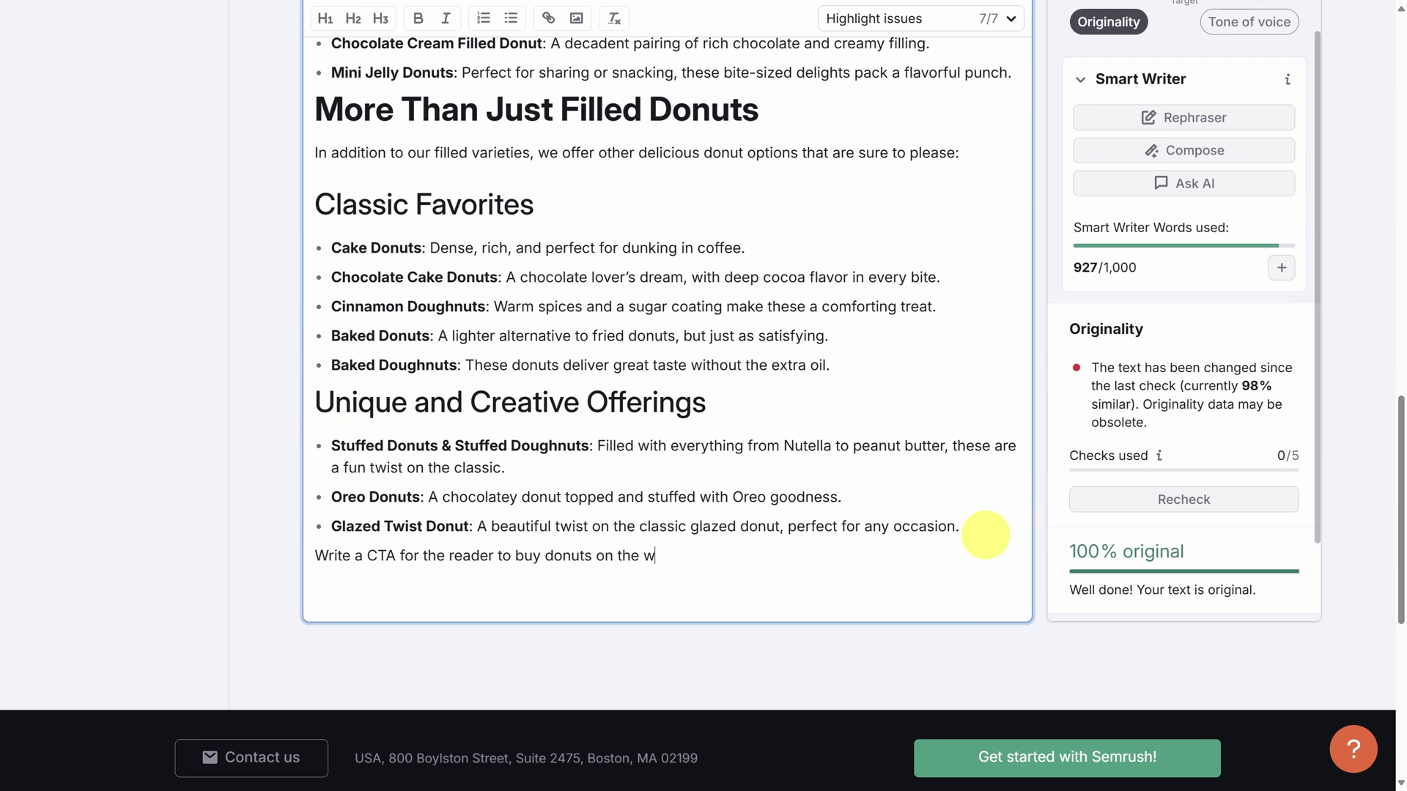
key(BackSpace)
text(site.)
drag(672, 557, 298, 567)
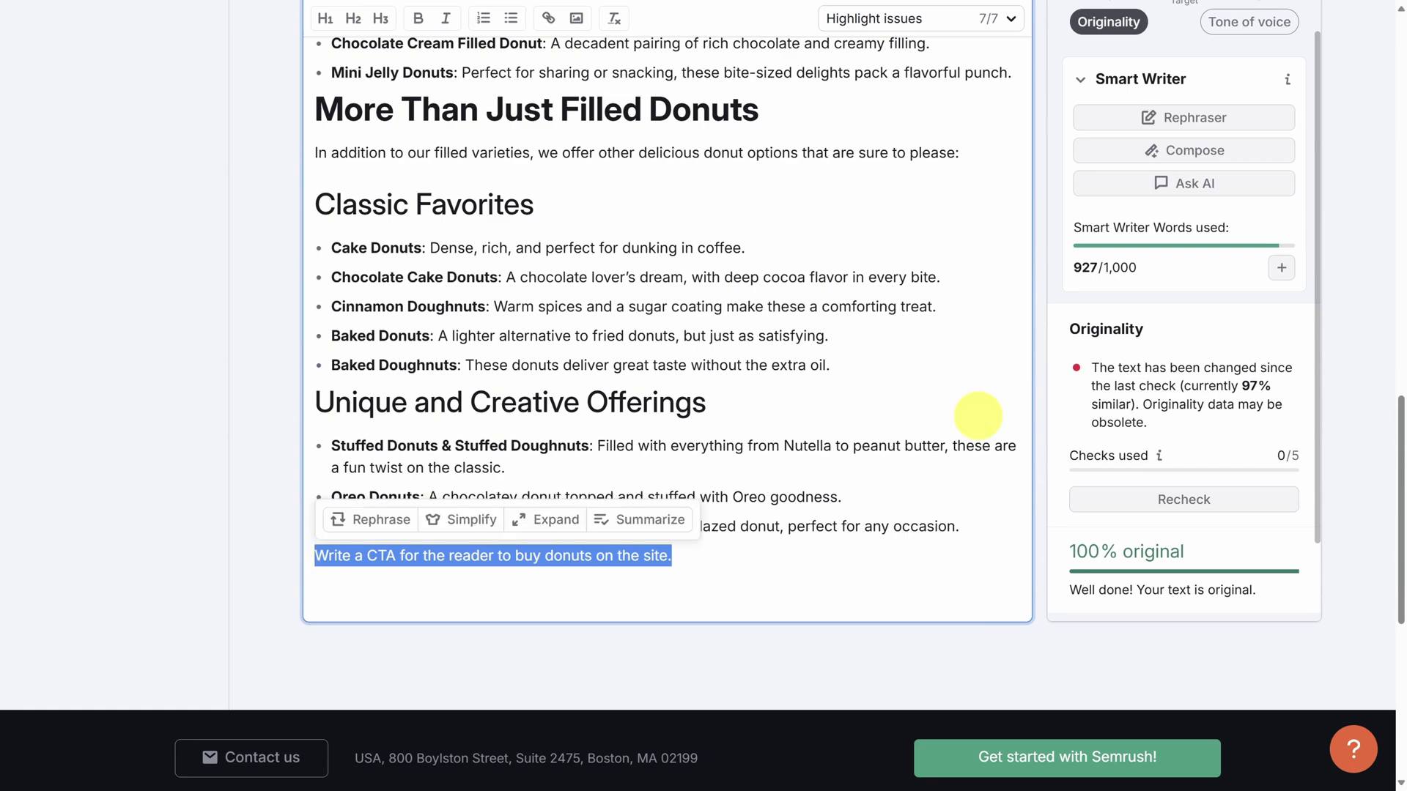
click(1209, 151)
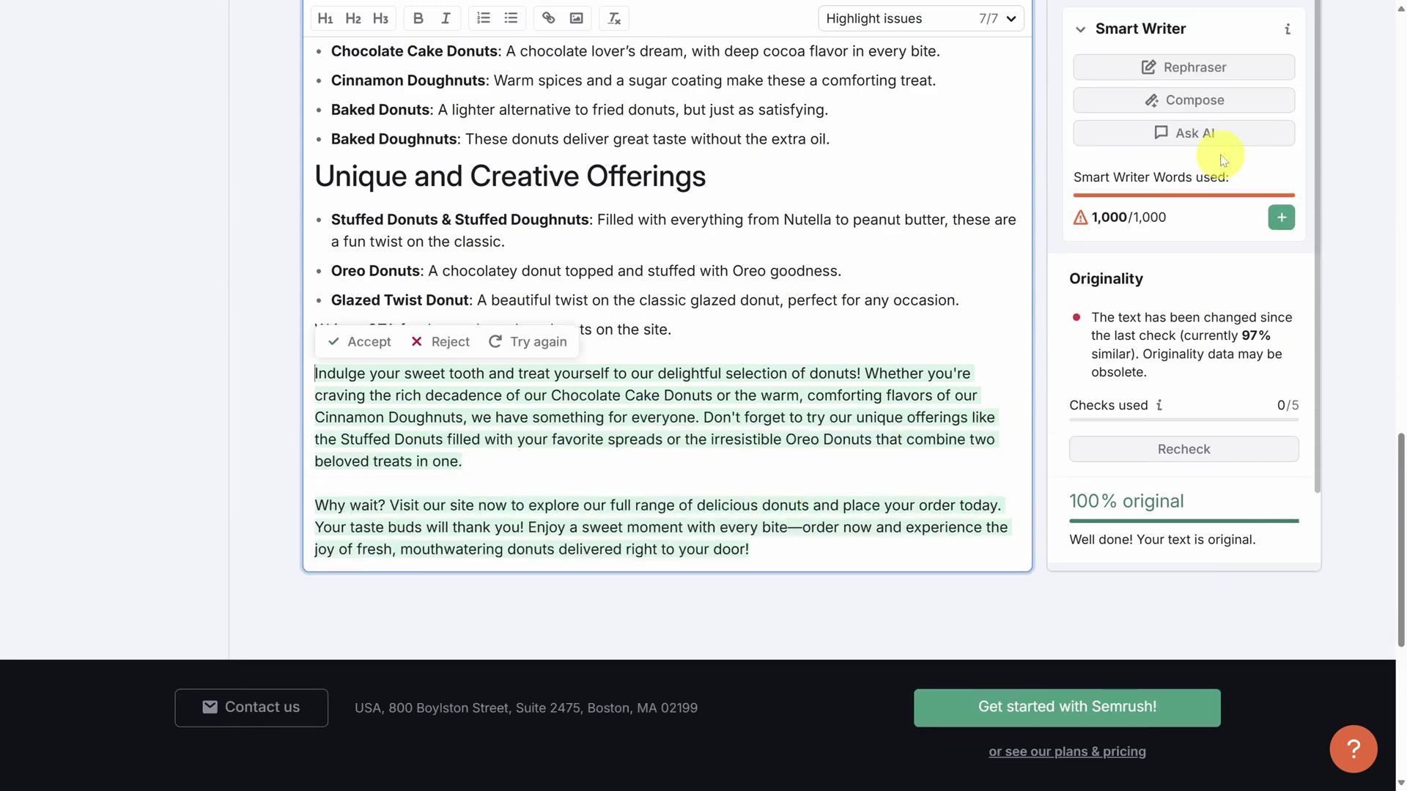
click(443, 341)
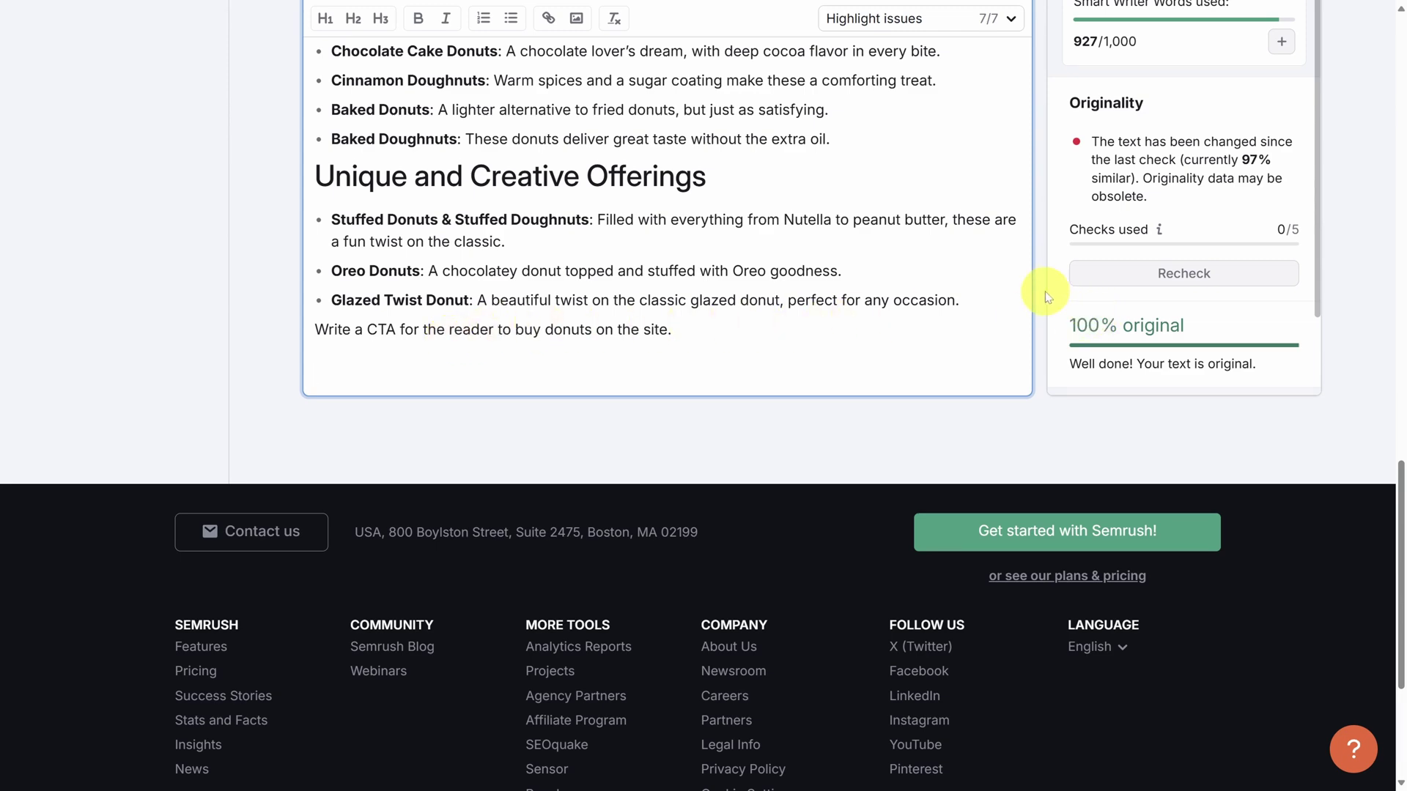
scroll(1046, 297, up, 1)
Ask Smart Writer's AI "How can I make this article better" for suggestions below the CTA line.
scroll(1045, 297, up, 2)
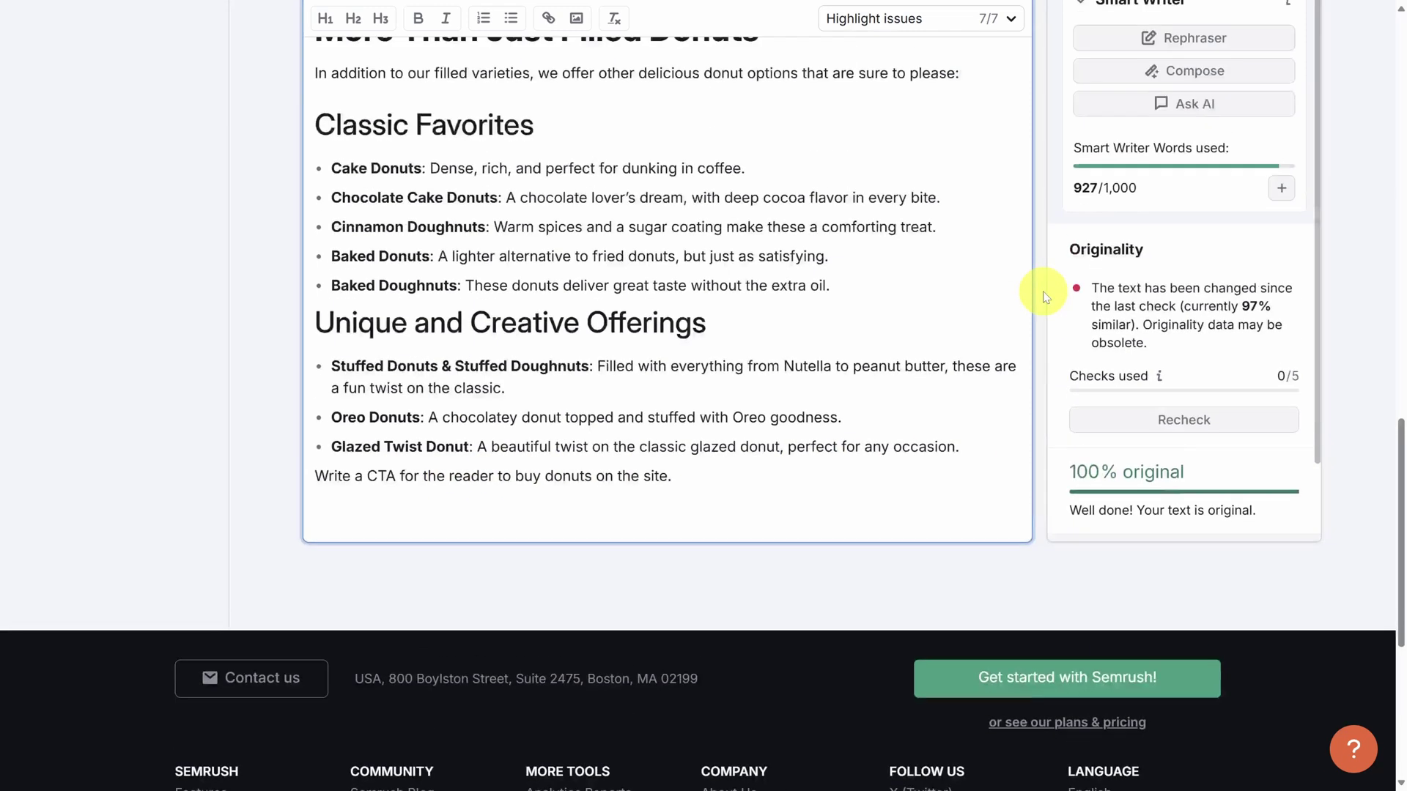
click(1180, 116)
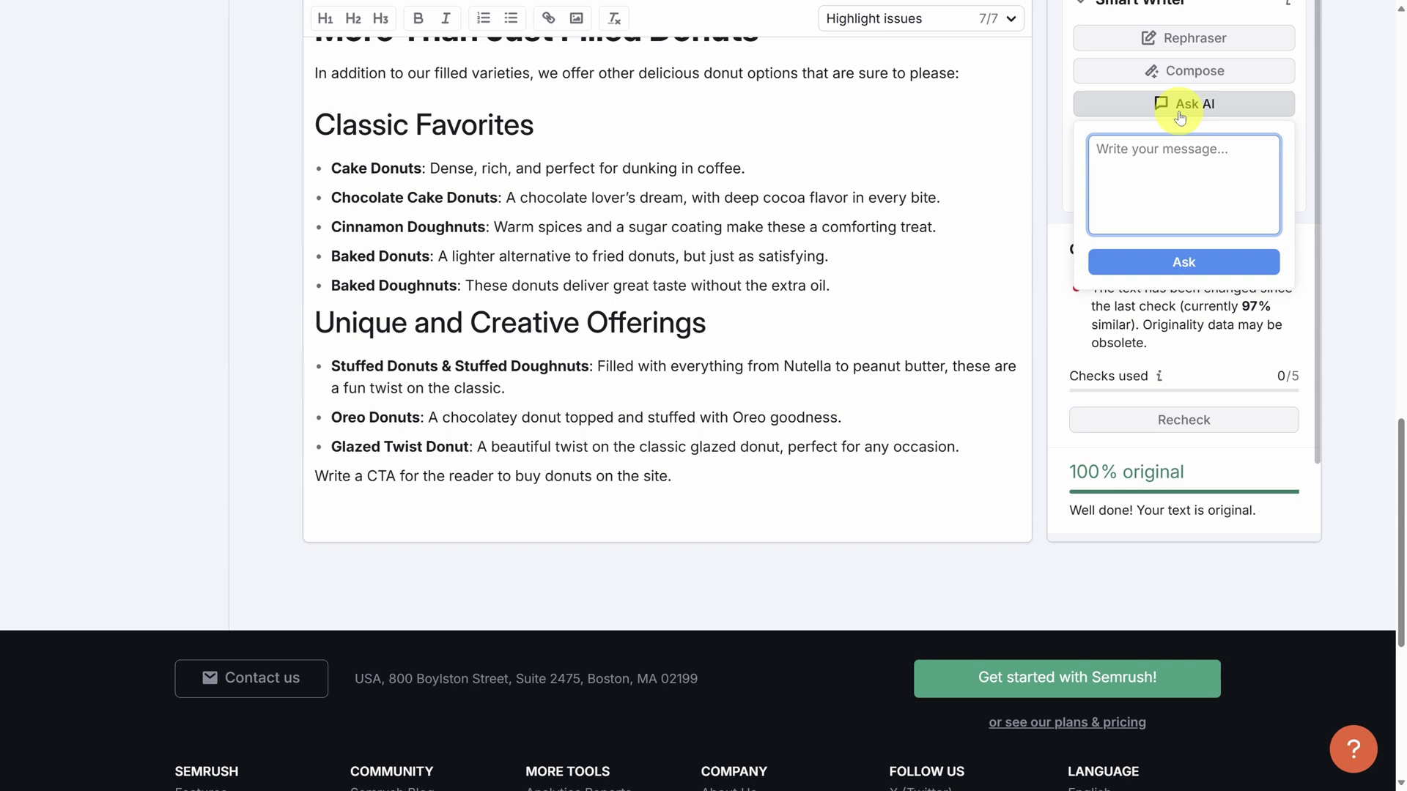
text(How can I make this article better?)
click(1184, 261)
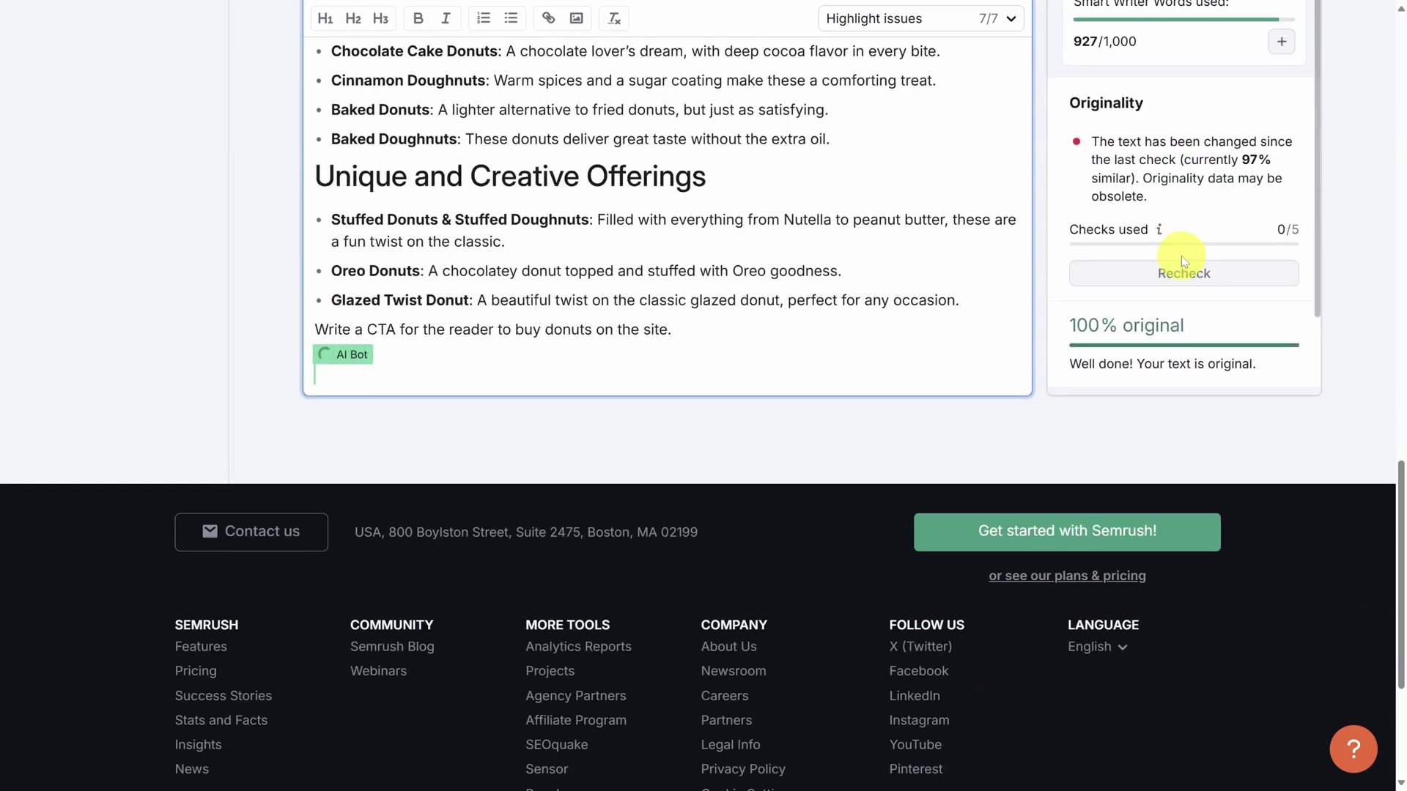
scroll(1044, 330, down, 2)
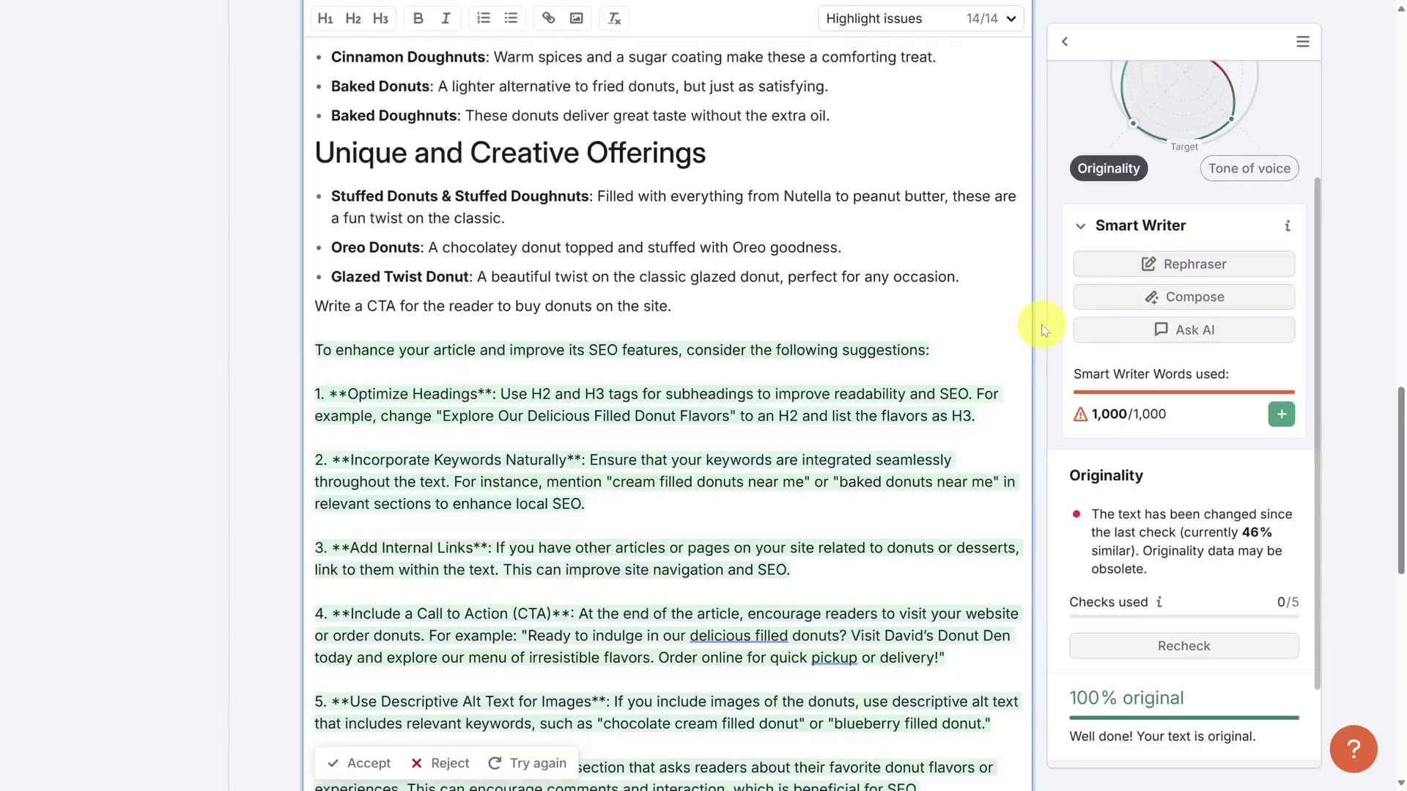
scroll(1044, 330, down, 2)
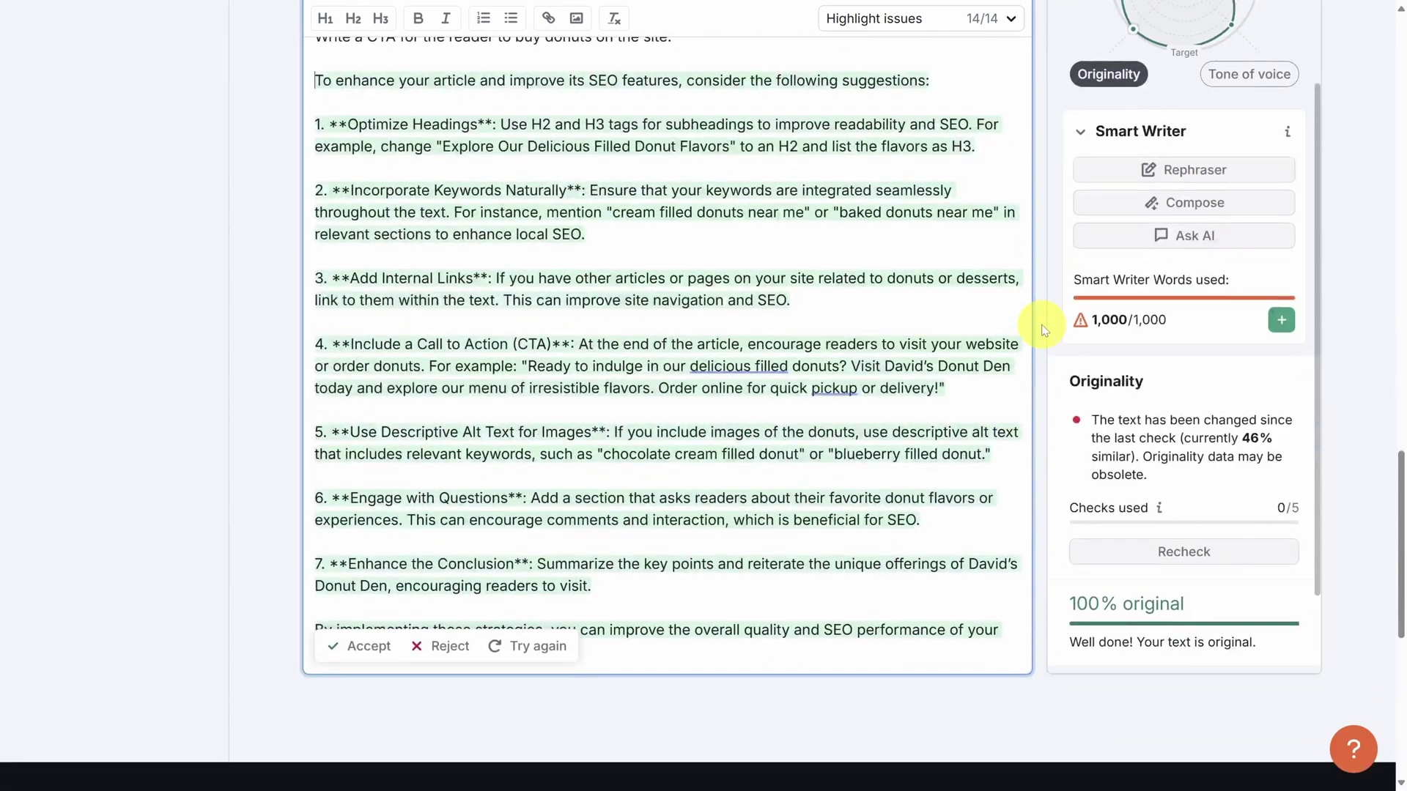